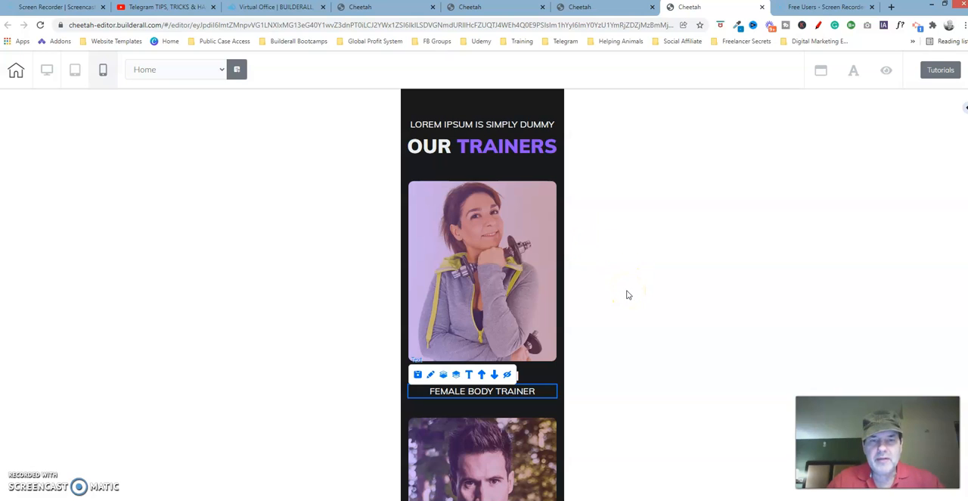
Open the mobile text settings of the FEMALE BODY TRAINER text, review its General Settings including Size On Mobile, and close them
{"action": "left_click", "coordinate": [587, 328]}
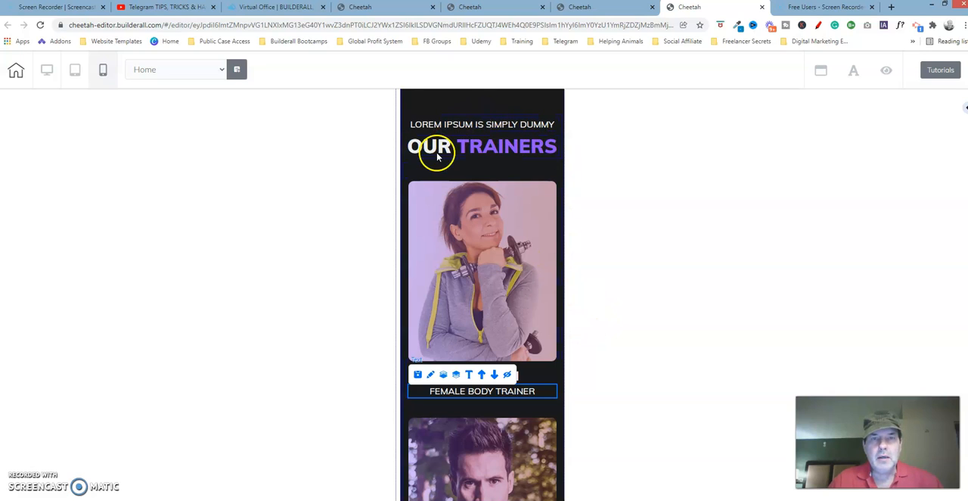
{"action": "left_click", "coordinate": [536, 392]}
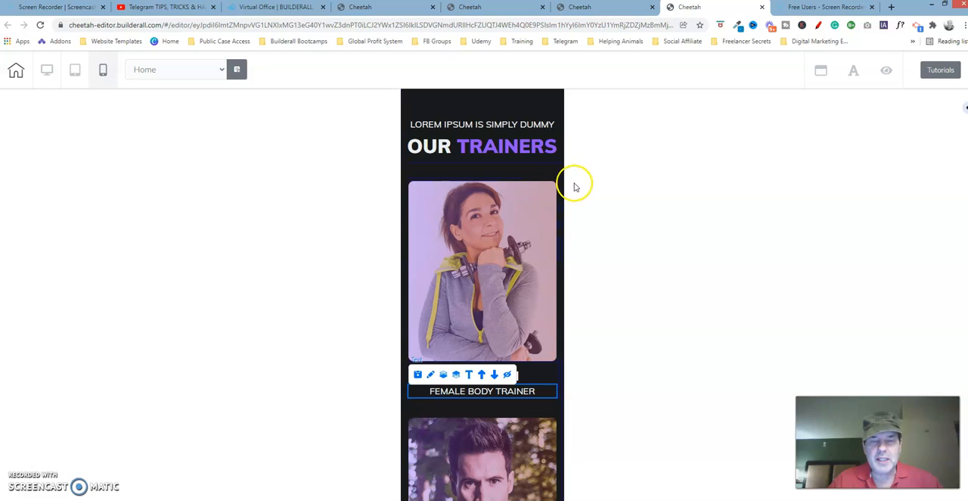
{"action": "left_click", "coordinate": [432, 376]}
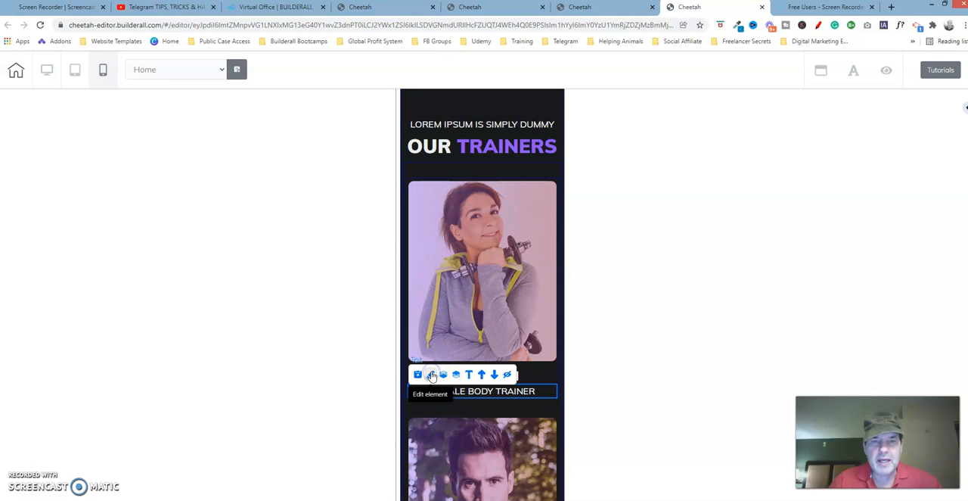
{"action": "mouse_move", "coordinate": [538, 400]}
{"action": "left_mouse_down"}
{"action": "mouse_move", "coordinate": [693, 184]}
{"action": "mouse_move", "coordinate": [698, 112]}
{"action": "left_mouse_up"}
{"action": "left_click", "coordinate": [738, 171]}
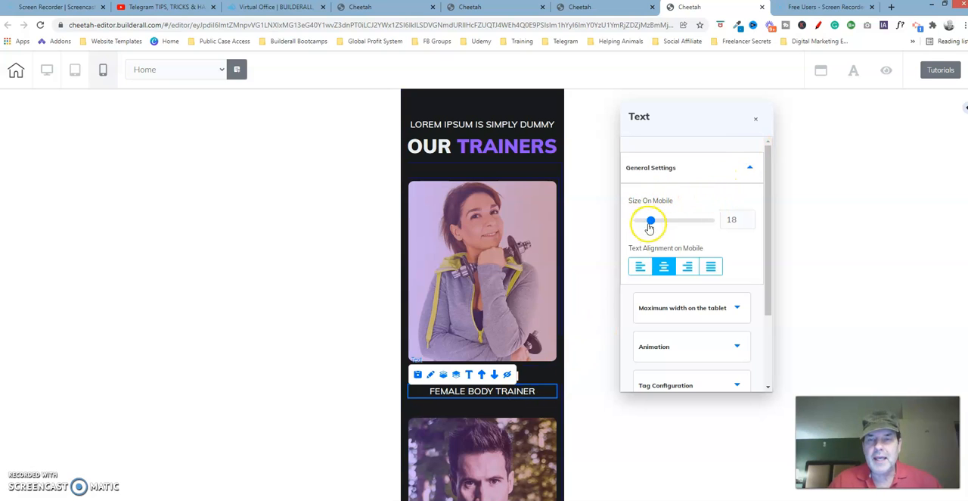
{"action": "left_click", "coordinate": [748, 172]}
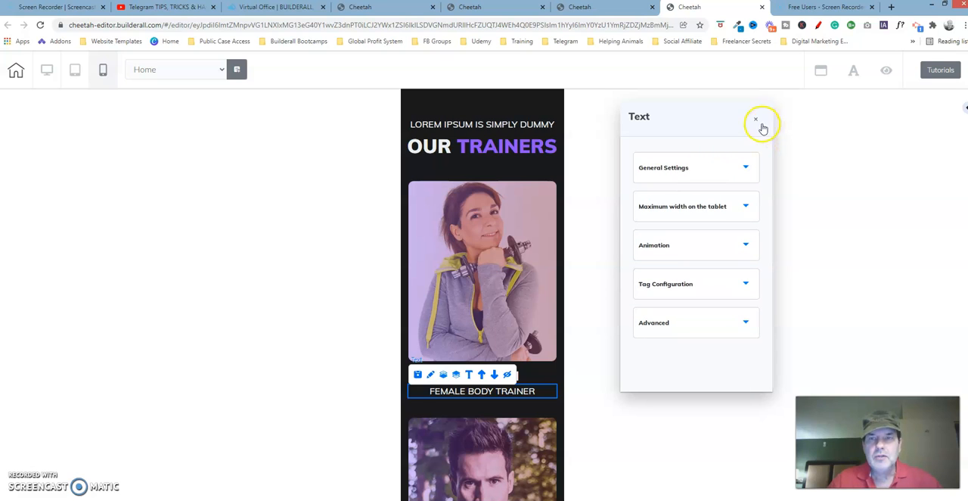
{"action": "left_click", "coordinate": [756, 120]}
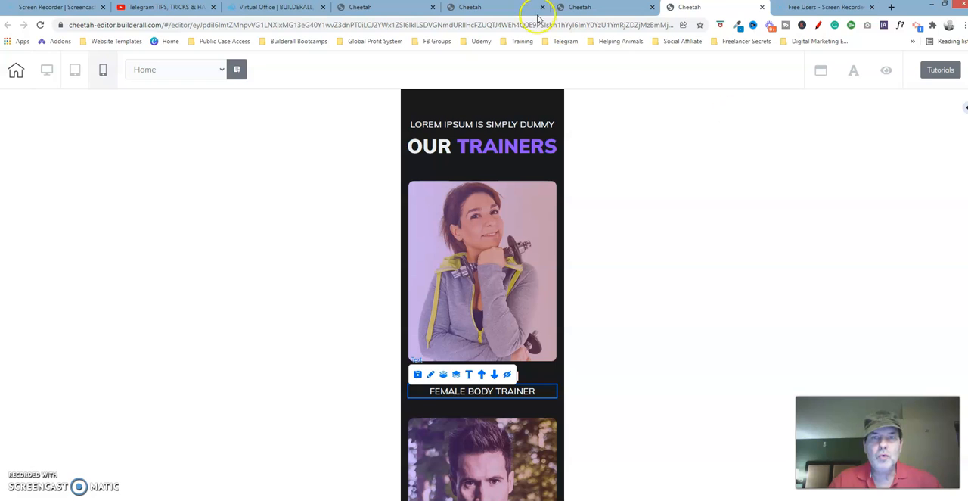
In the other Cheetah page's desktop layout, examine the paragraph and heading styles available for the FEMALE BODY TRAINER text without applying any
{"action": "left_click", "coordinate": [511, 8]}
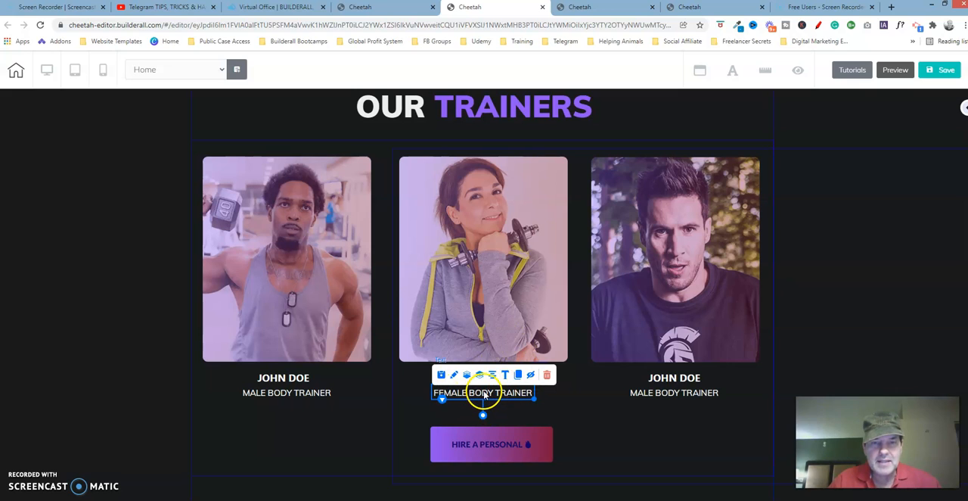
{"action": "double_click", "coordinate": [483, 394]}
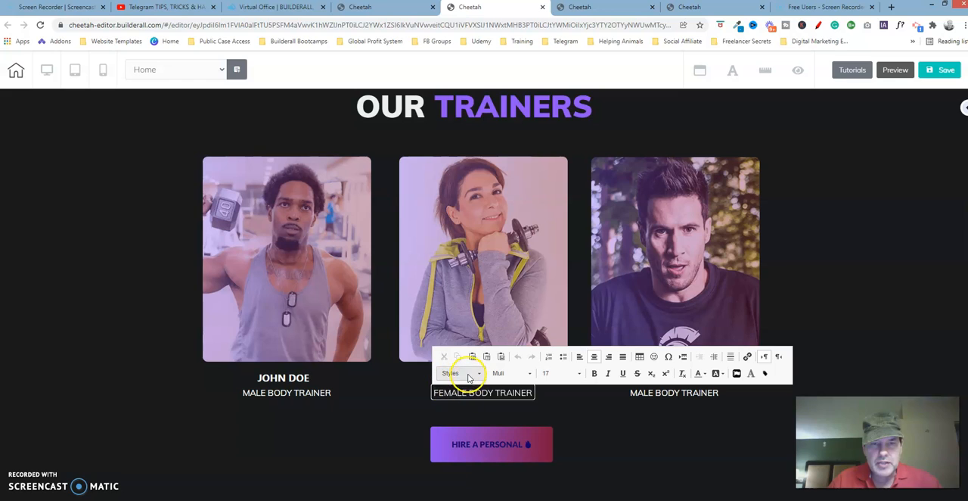
{"action": "left_click", "coordinate": [479, 373]}
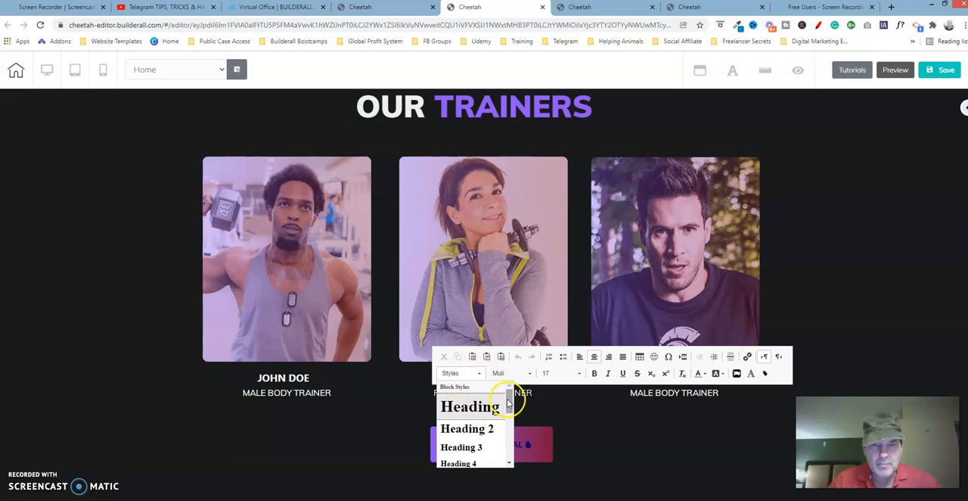
{"action": "left_click_drag", "start_coordinate": [508, 403], "coordinate": [512, 455]}
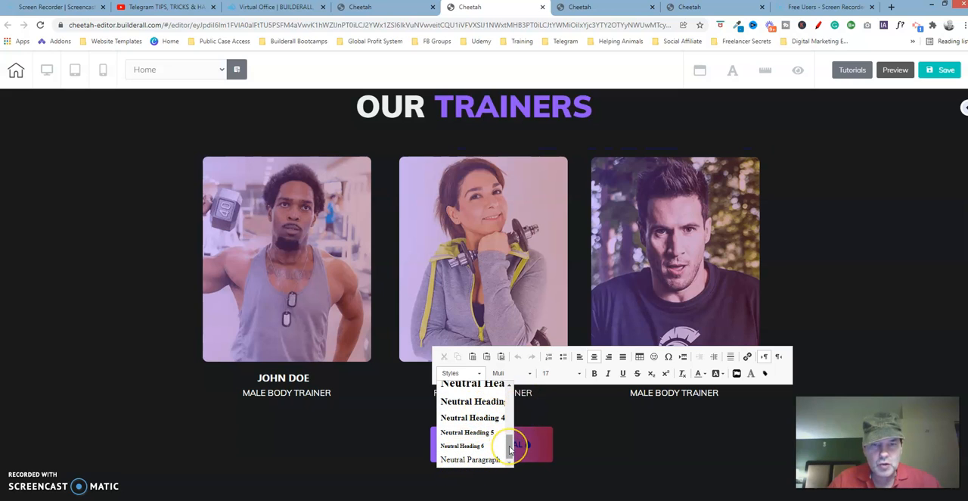
{"action": "left_click", "coordinate": [561, 410]}
{"action": "left_click", "coordinate": [568, 408]}
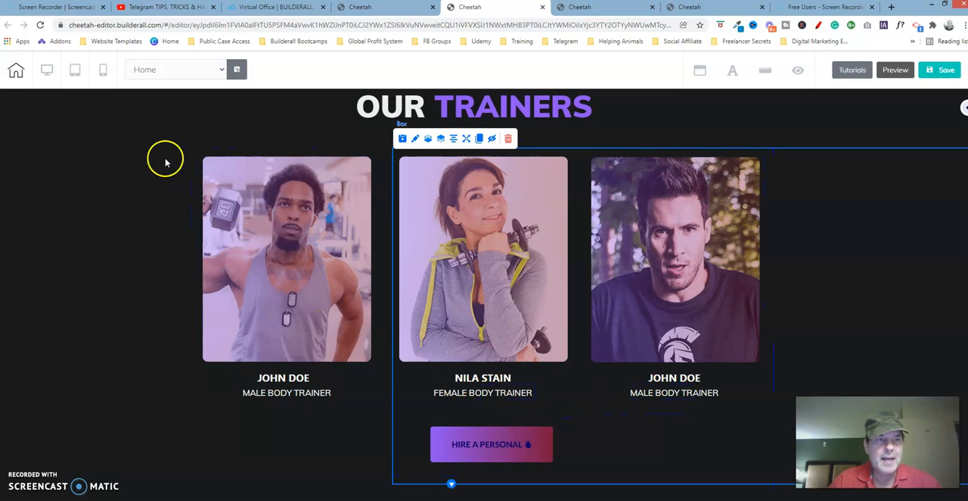
Switch the page to mobile view and try to select the FEMALE BODY TRAINER text in the Our Trainers section
{"action": "left_click", "coordinate": [104, 72]}
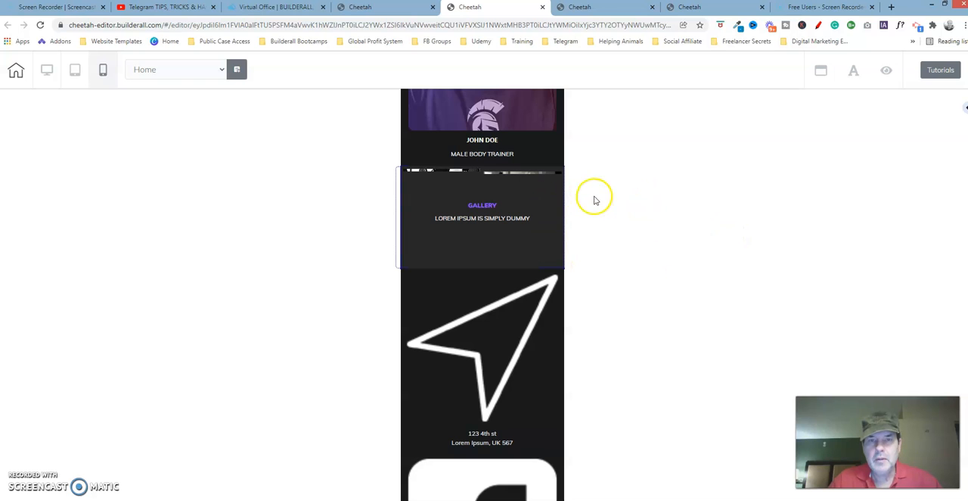
{"action": "scroll", "coordinate": [482, 295], "scroll_direction": "up", "scroll_amount": 10}
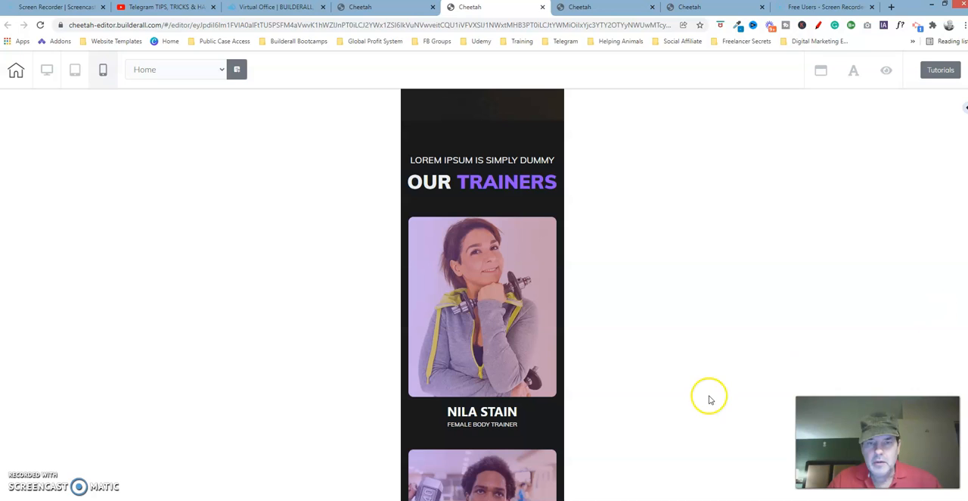
{"action": "left_click", "coordinate": [477, 425]}
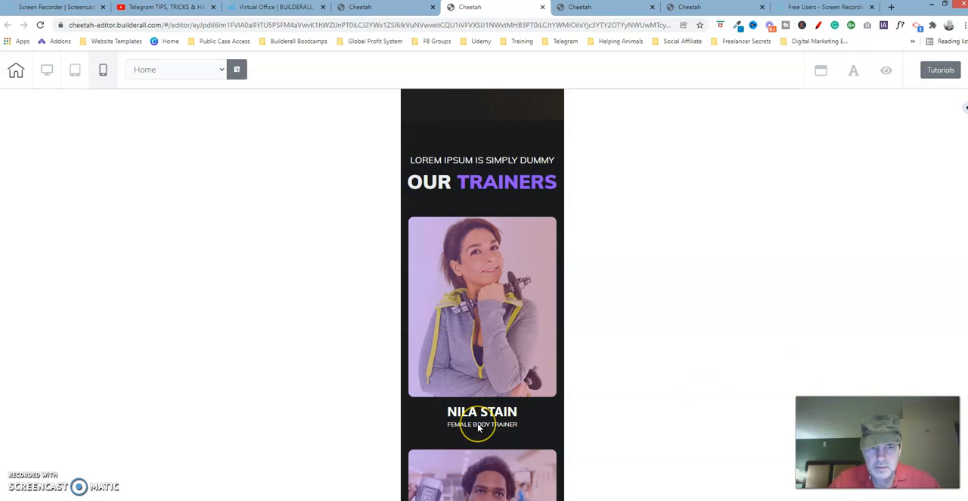
{"action": "left_click", "coordinate": [470, 427]}
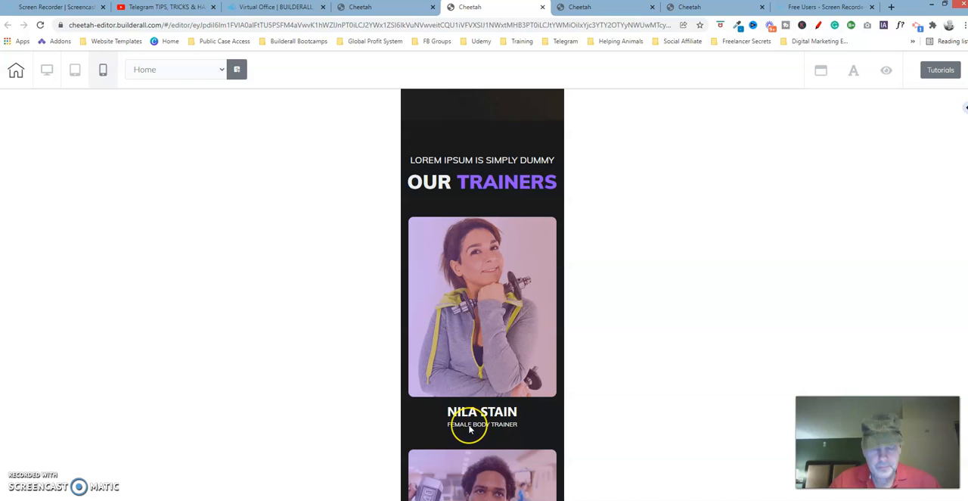
Open the mobile settings of the FEMALE BODY TRAINER text, check General Settings for a text size option, and close them
{"action": "key", "text": "Home"}
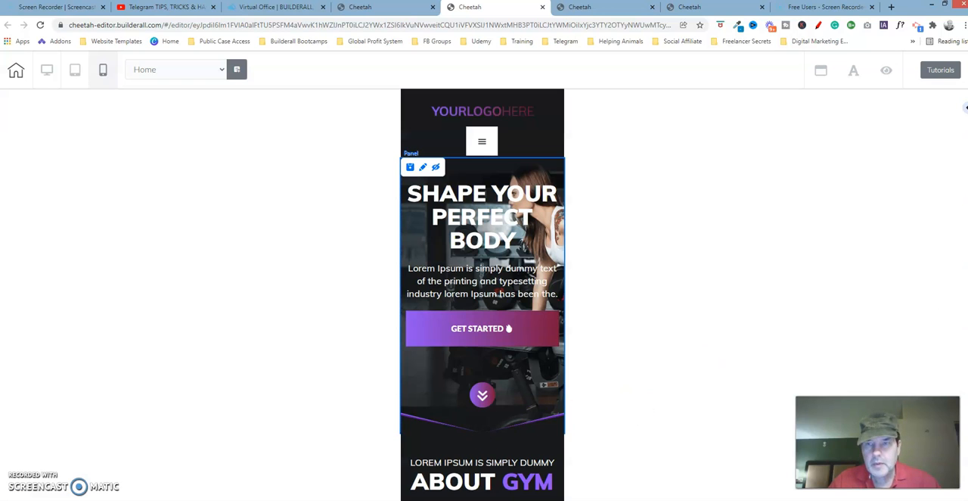
{"action": "scroll", "coordinate": [966, 108], "scroll_direction": "down", "scroll_amount": 15}
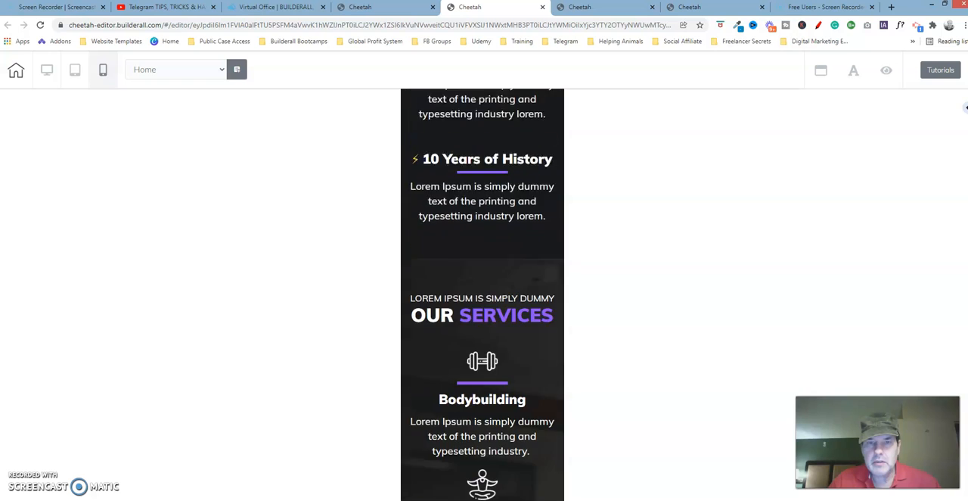
{"action": "scroll", "coordinate": [482, 295], "scroll_direction": "down", "scroll_amount": 8}
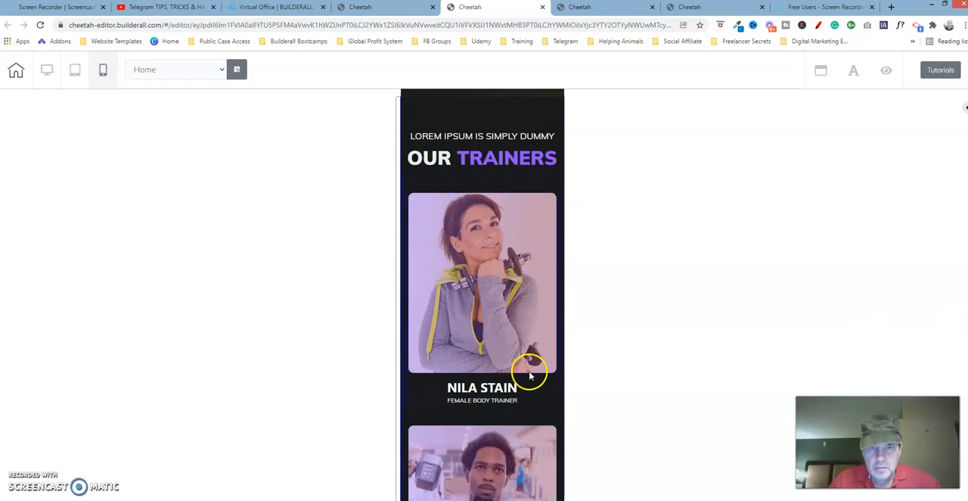
{"action": "left_click", "coordinate": [492, 400]}
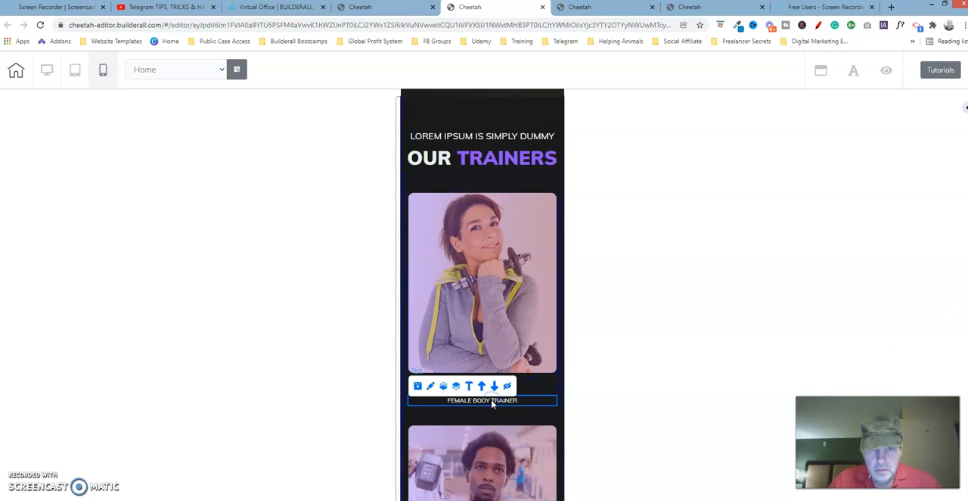
{"action": "left_click", "coordinate": [431, 387]}
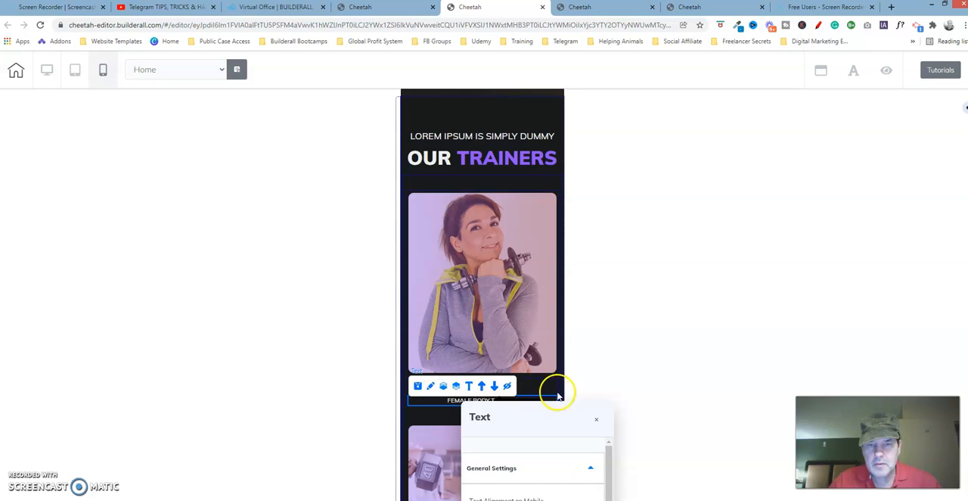
{"action": "left_click_drag", "start_coordinate": [562, 404], "coordinate": [712, 92]}
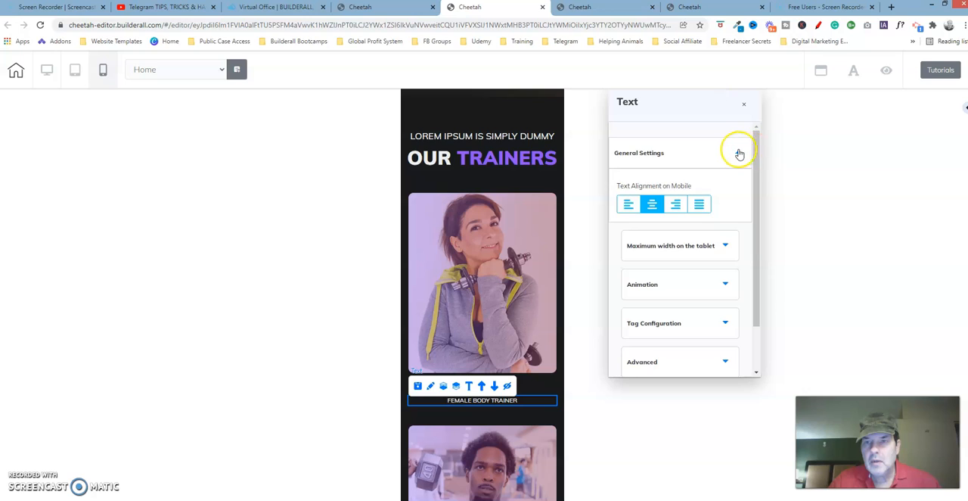
{"action": "left_click", "coordinate": [737, 153]}
{"action": "left_click", "coordinate": [737, 153]}
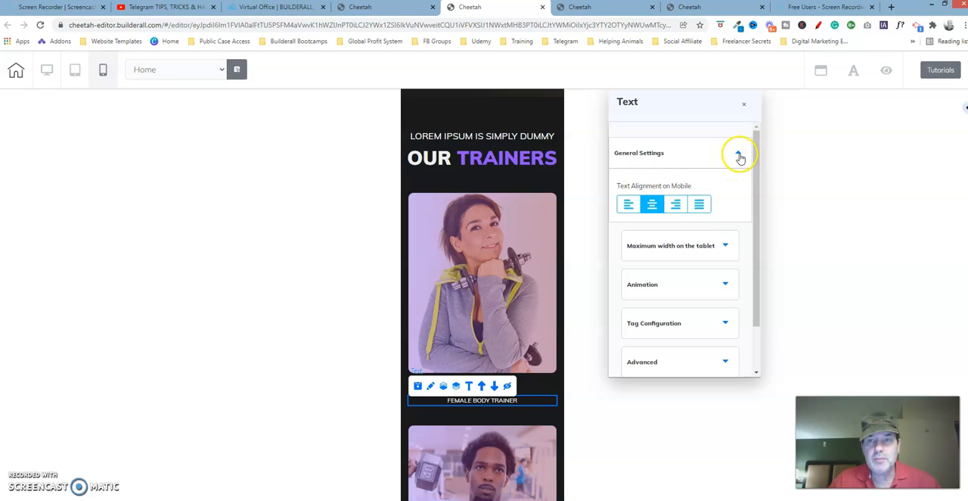
{"action": "left_click", "coordinate": [739, 155]}
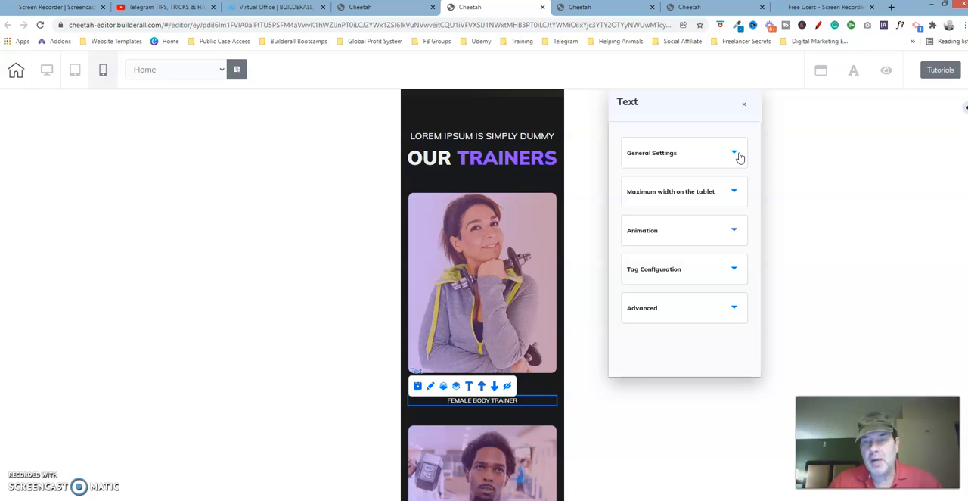
{"action": "left_click", "coordinate": [744, 103]}
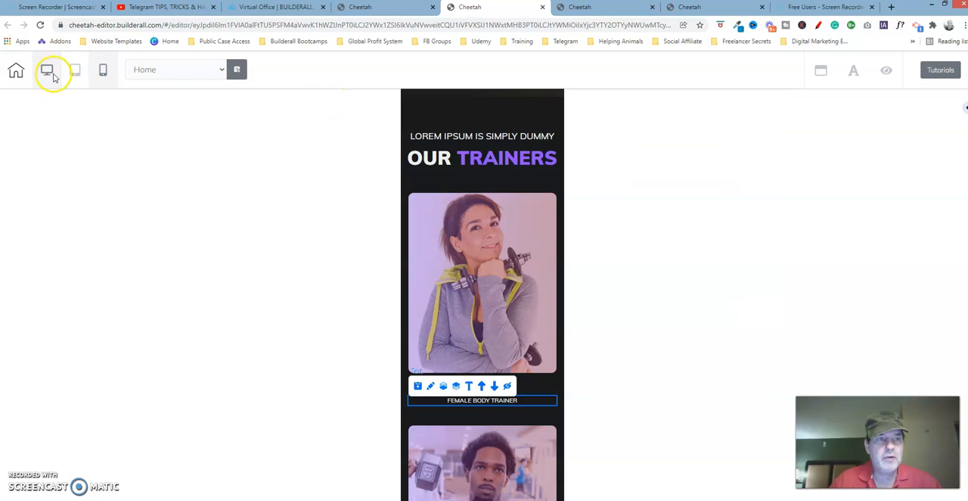
Return to desktop view and open the name text under the first trainer photo in the Large Content Editor
{"action": "left_click", "coordinate": [47, 69]}
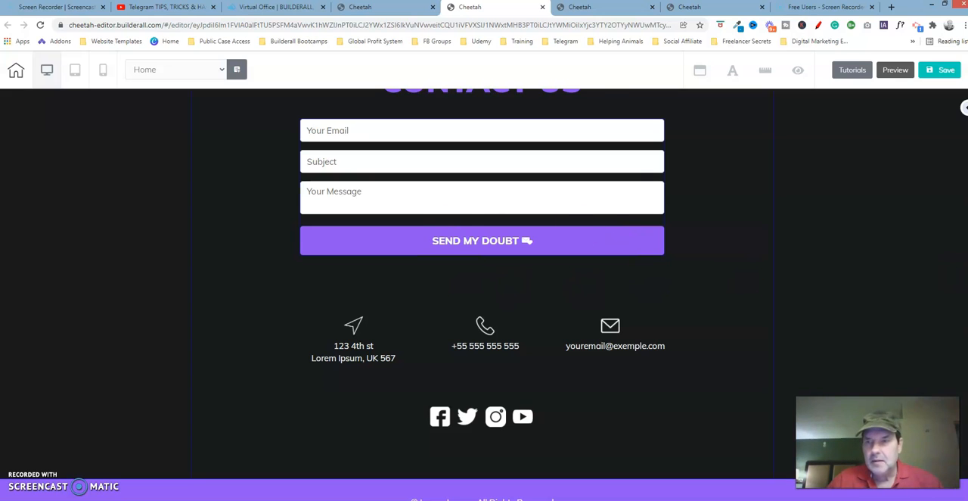
{"action": "scroll", "coordinate": [951, 340], "scroll_direction": "up", "scroll_amount": 15}
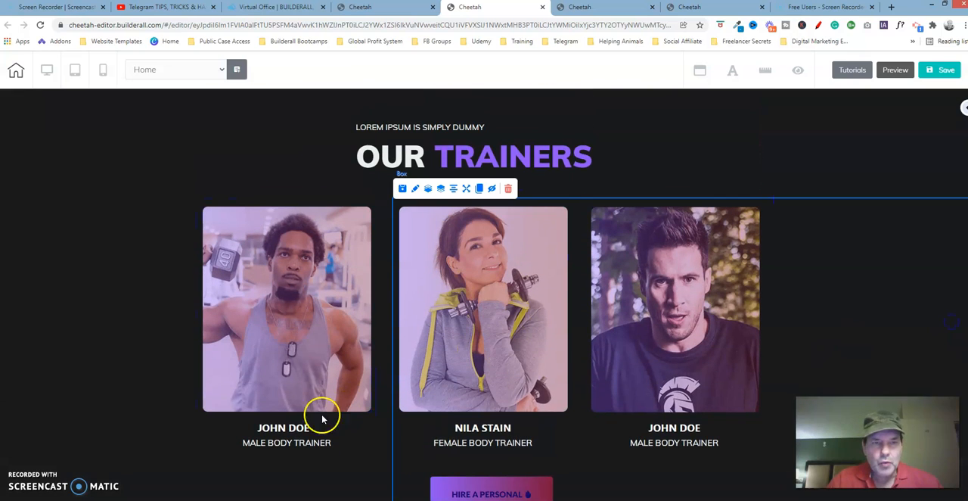
{"action": "left_click", "coordinate": [288, 434]}
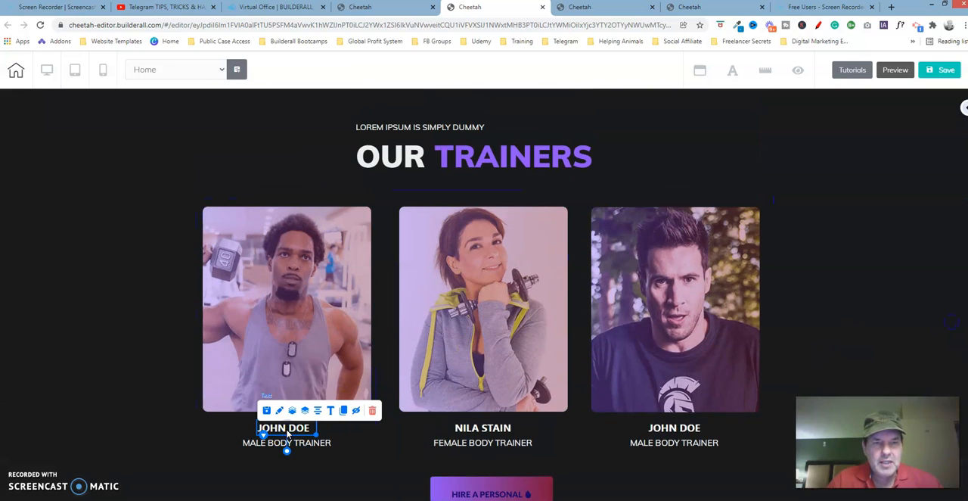
{"action": "left_click", "coordinate": [331, 410]}
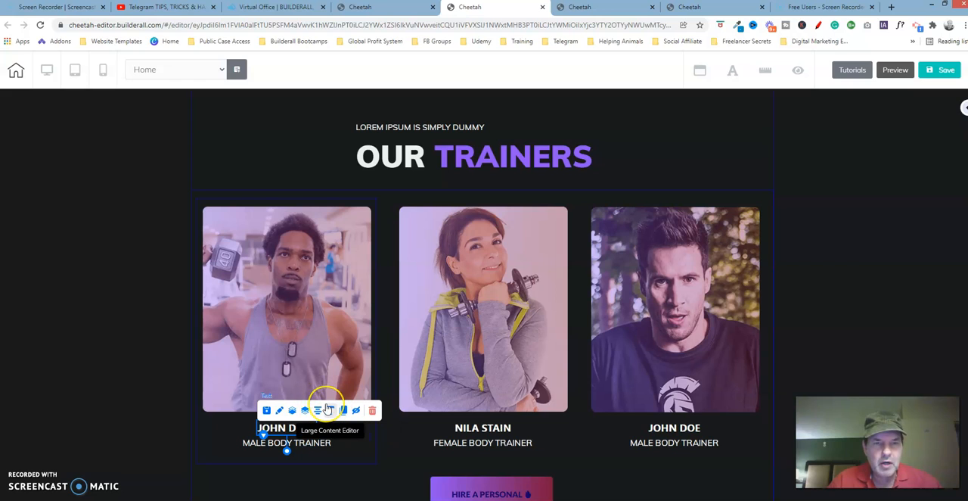
{"action": "left_click", "coordinate": [330, 410]}
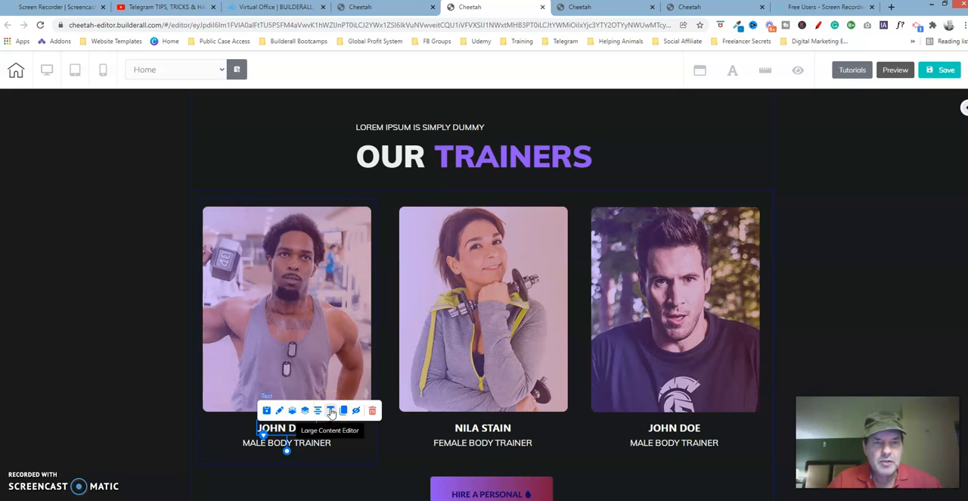
{"action": "left_click", "coordinate": [331, 411]}
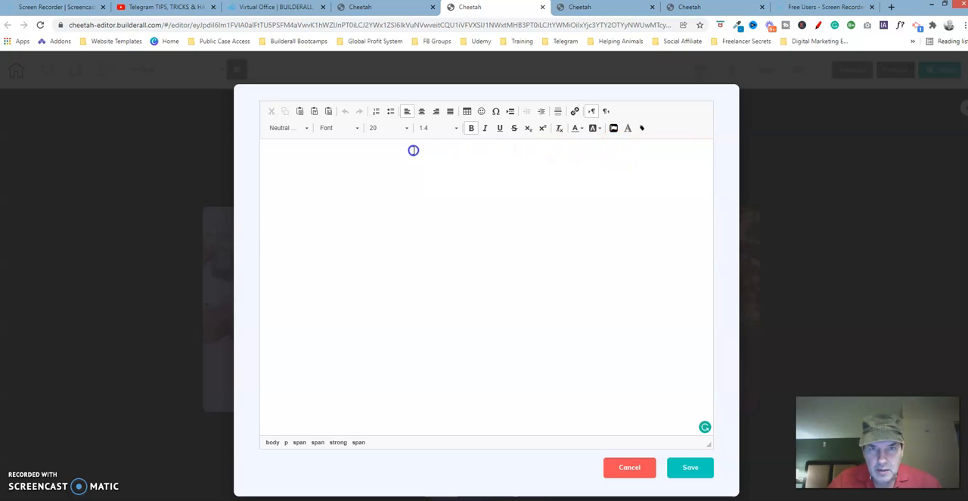
Check which style is assigned to the name text under the first trainer photo, and discard any changes in the Large Content Editor
{"action": "triple_click", "coordinate": [625, 164]}
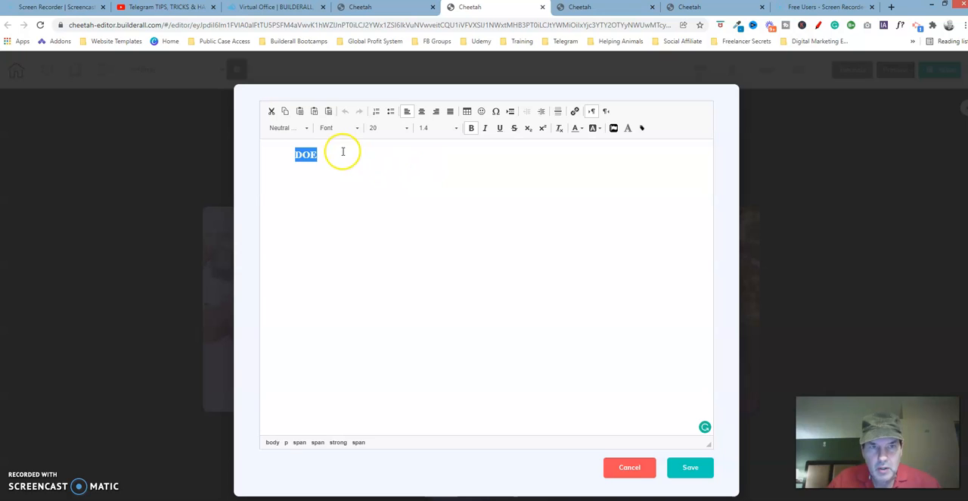
{"action": "key", "text": "BackSpace"}
{"action": "left_click_drag", "start_coordinate": [349, 154], "coordinate": [258, 154]}
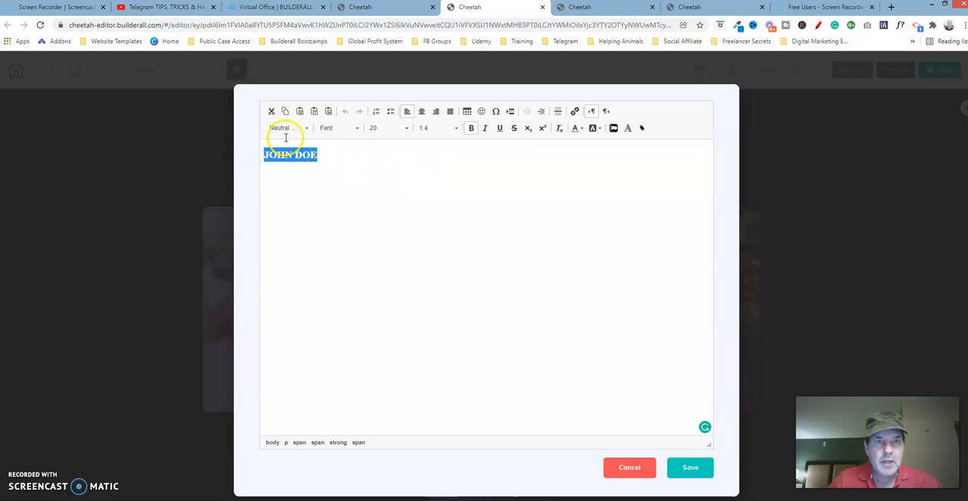
{"action": "left_click", "coordinate": [307, 129]}
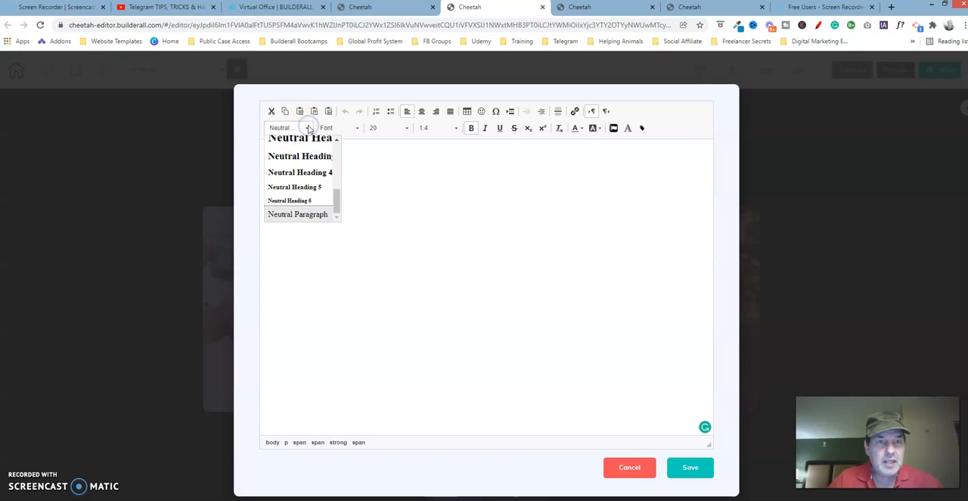
{"action": "left_click", "coordinate": [381, 191]}
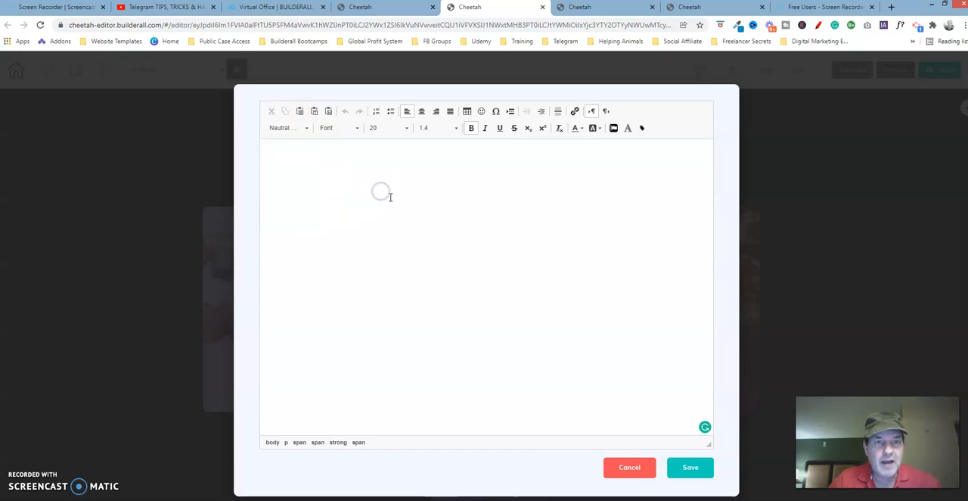
{"action": "left_click", "coordinate": [627, 468]}
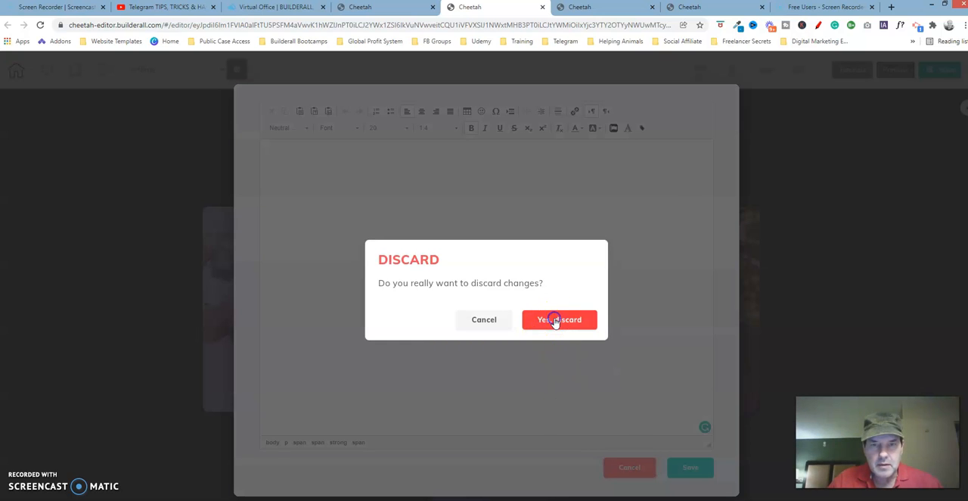
{"action": "left_click", "coordinate": [555, 320]}
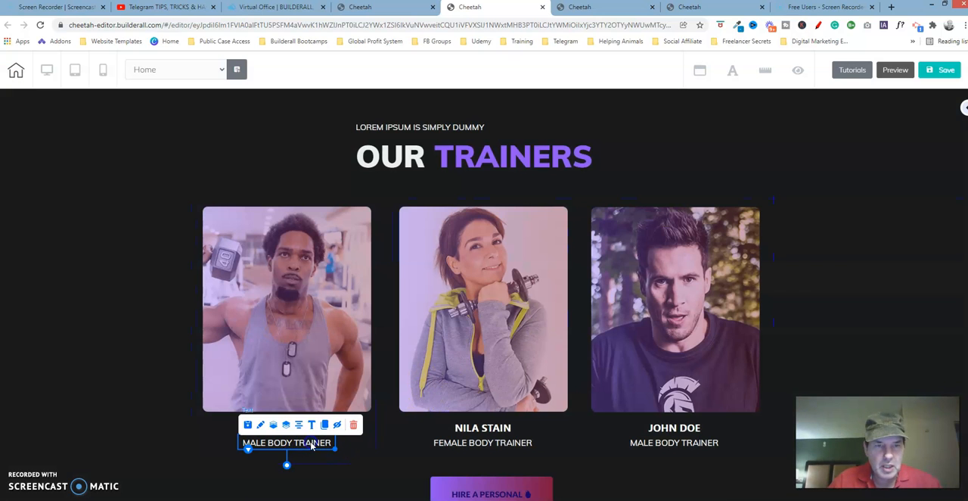
Apply the Neutral Paragraph style to the MALE BODY TRAINER caption under the first trainer photo in the Large Content Editor and save it
{"action": "left_click", "coordinate": [311, 424]}
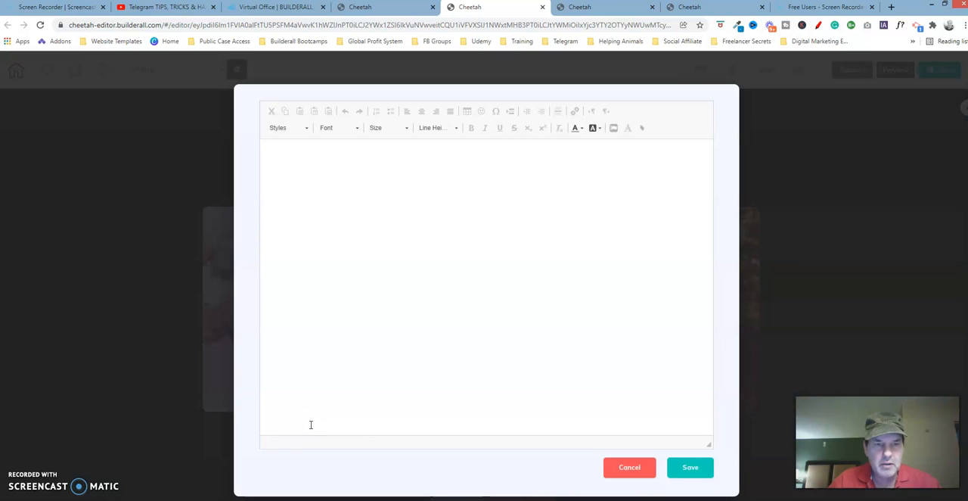
{"action": "left_click", "coordinate": [636, 153]}
{"action": "left_click_drag", "start_coordinate": [529, 155], "coordinate": [372, 155]}
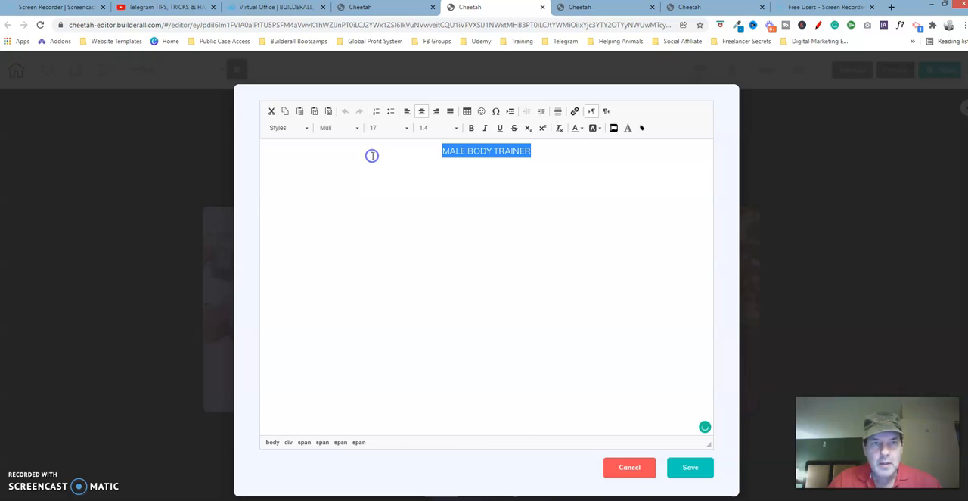
{"action": "left_click", "coordinate": [307, 129]}
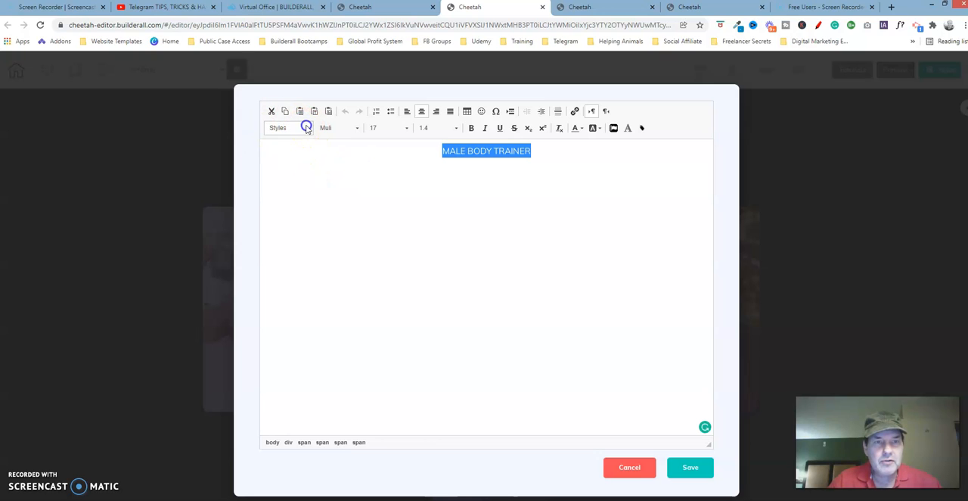
{"action": "left_click_drag", "start_coordinate": [335, 160], "coordinate": [341, 227]}
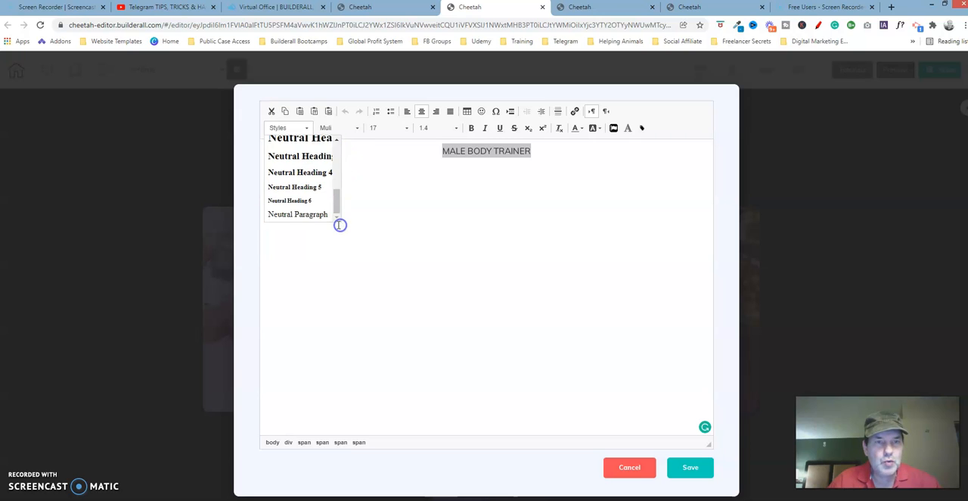
{"action": "left_click", "coordinate": [309, 215]}
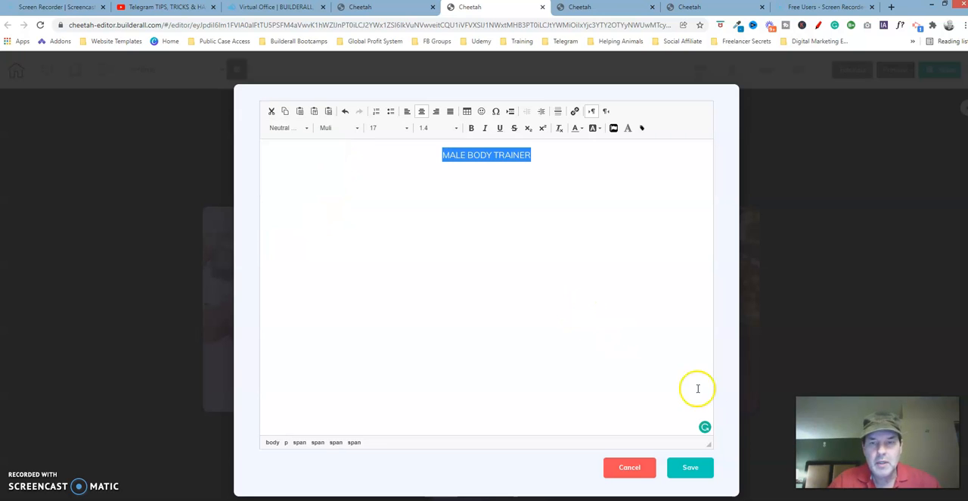
{"action": "key", "text": "Delete"}
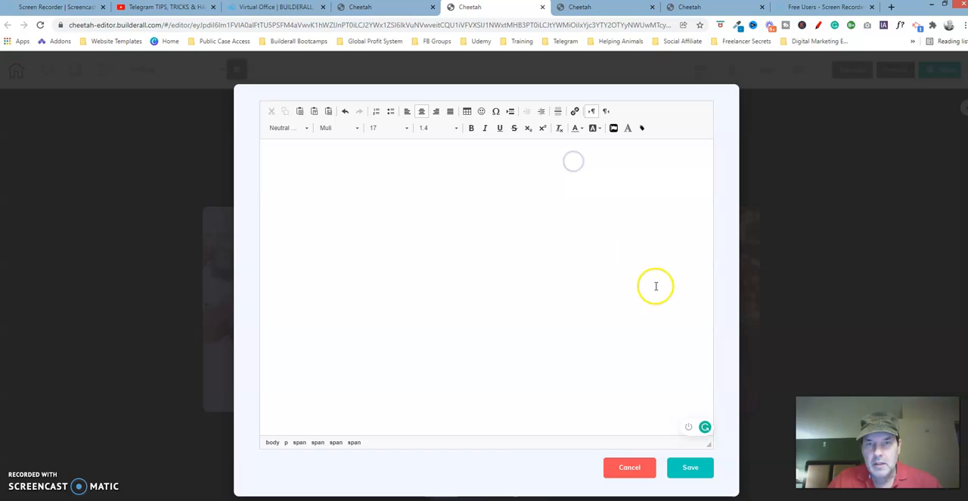
{"action": "left_click", "coordinate": [694, 467]}
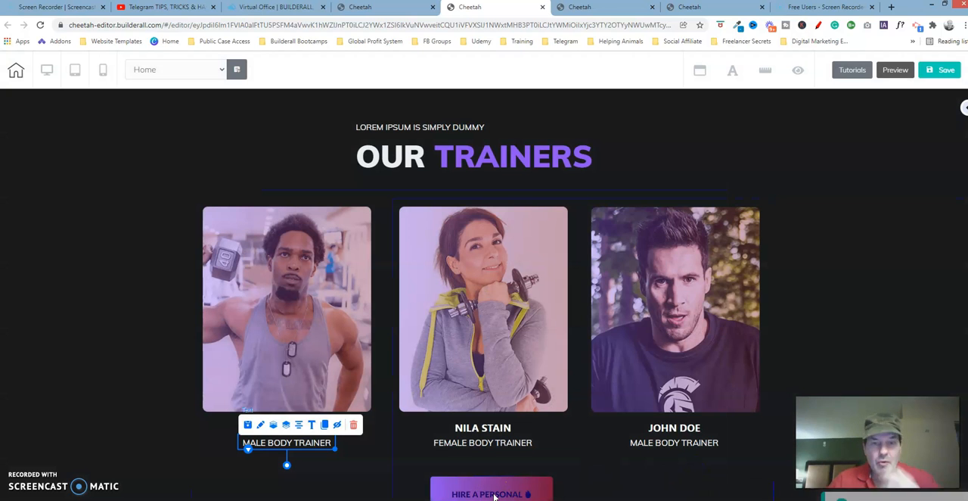
Check which style is assigned to the name text under the second trainer photo without changing it
{"action": "left_click", "coordinate": [495, 431]}
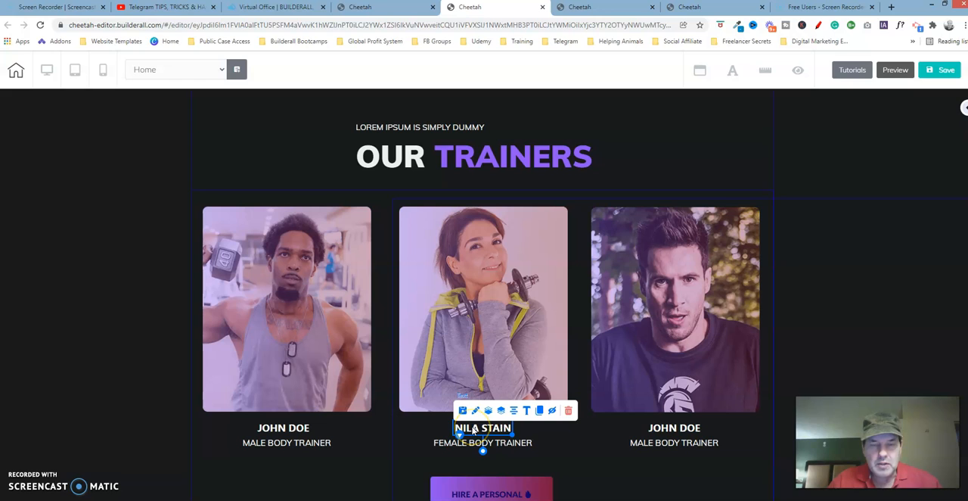
{"action": "left_click", "coordinate": [476, 430]}
{"action": "double_click", "coordinate": [477, 430]}
{"action": "left_click_drag", "start_coordinate": [454, 429], "coordinate": [522, 433]}
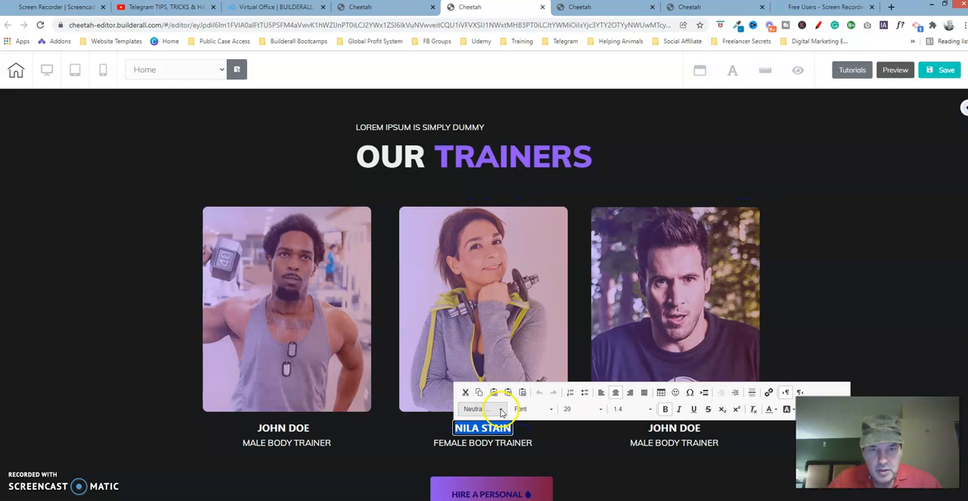
{"action": "left_click", "coordinate": [500, 409]}
{"action": "left_click", "coordinate": [521, 493]}
{"action": "left_click", "coordinate": [557, 455]}
{"action": "left_click", "coordinate": [662, 435]}
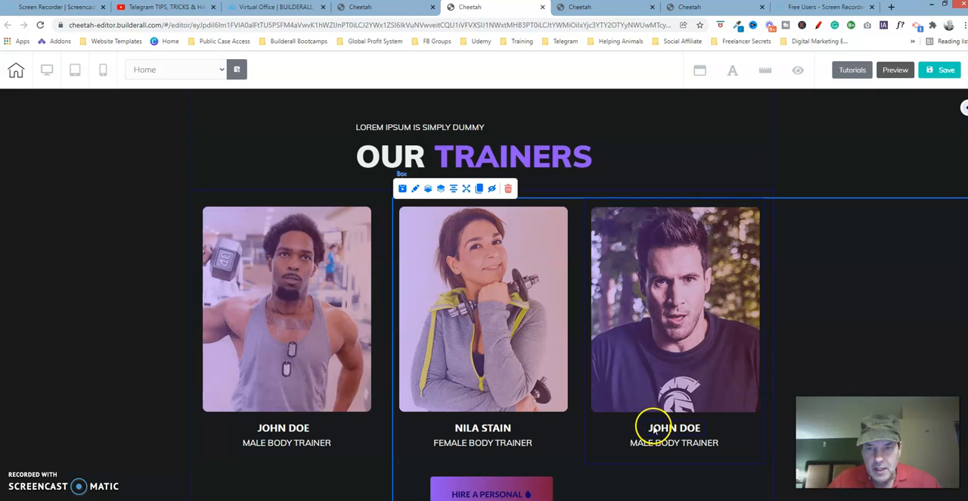
Check which style is assigned to the name text under the third trainer photo without changing it
{"action": "double_click", "coordinate": [652, 430]}
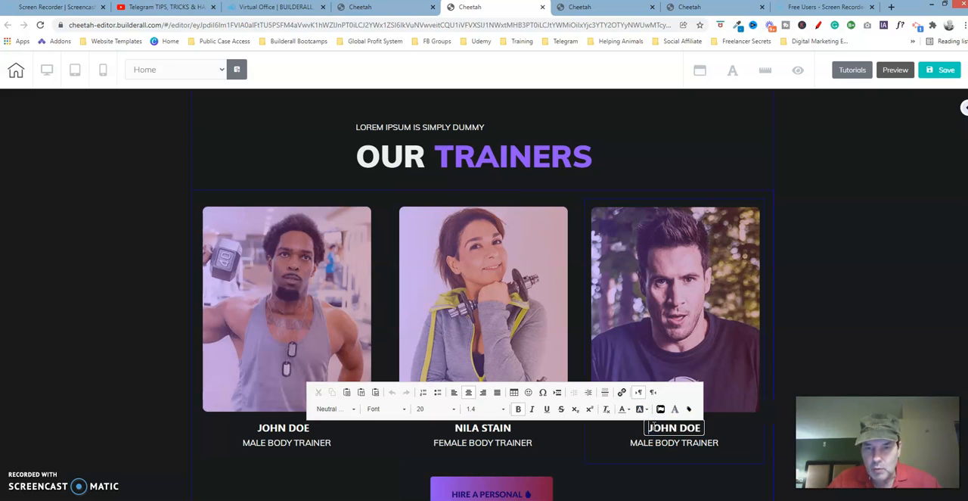
{"action": "left_click_drag", "start_coordinate": [649, 428], "coordinate": [702, 429]}
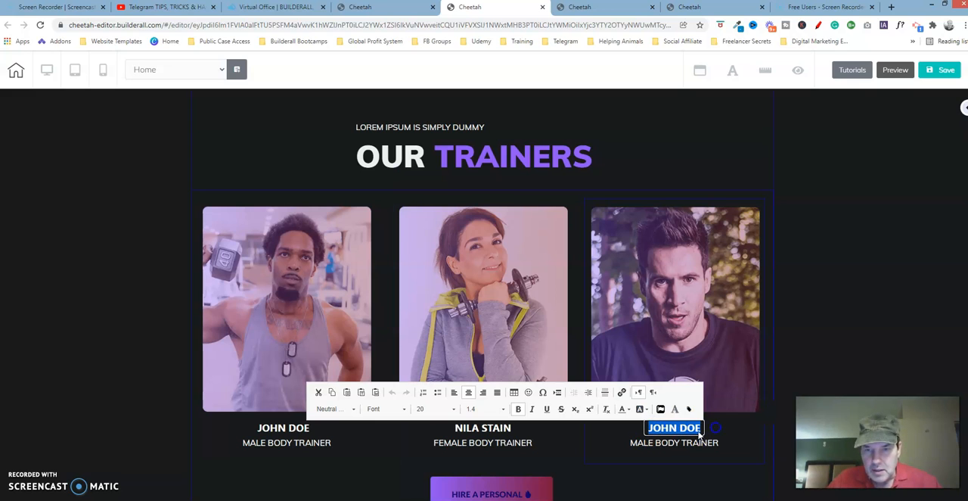
{"action": "left_click", "coordinate": [355, 409]}
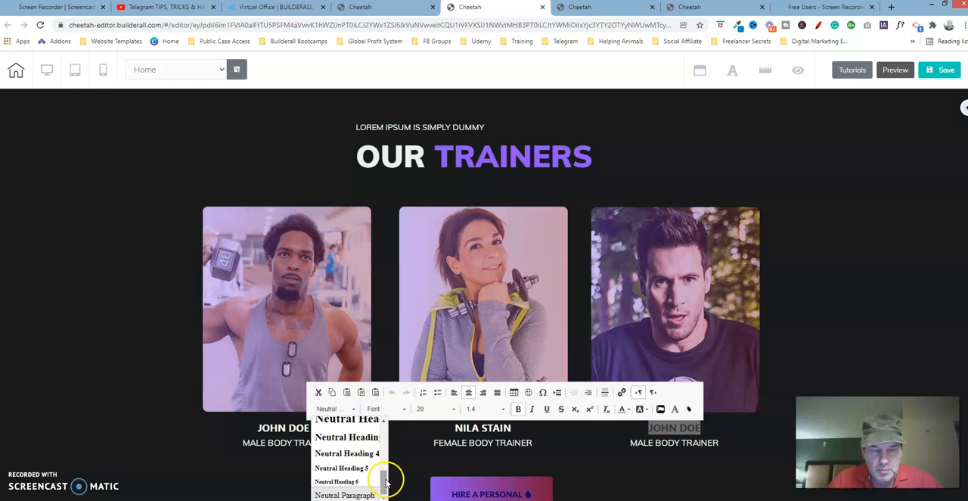
{"action": "left_click", "coordinate": [415, 448]}
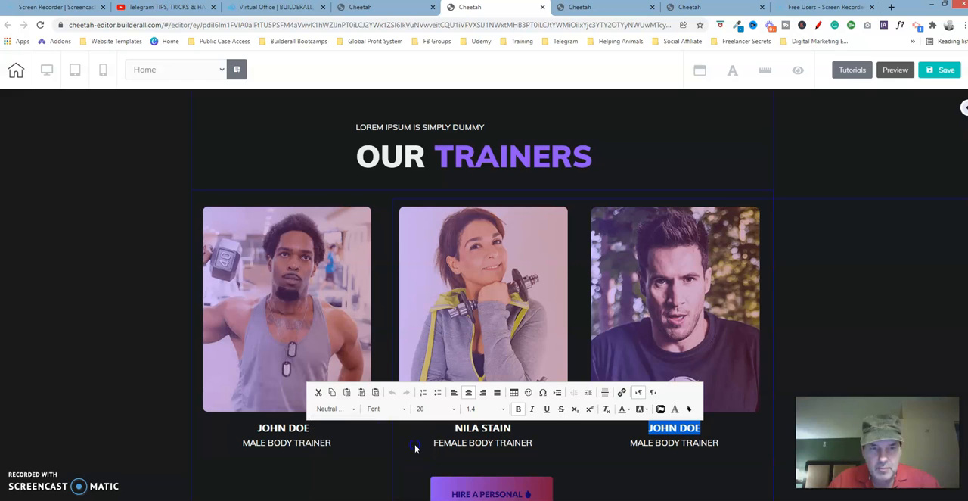
{"action": "left_click", "coordinate": [679, 444]}
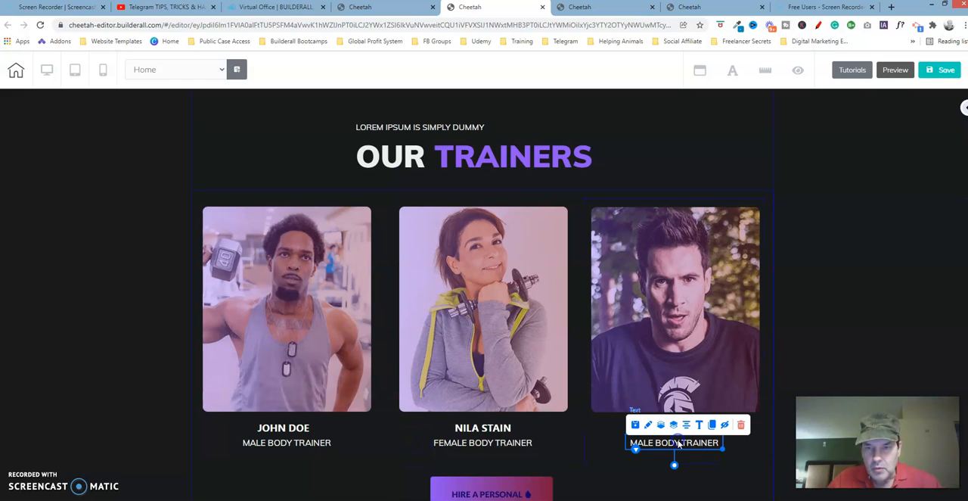
{"action": "double_click", "coordinate": [679, 444]}
{"action": "left_click", "coordinate": [640, 443]}
{"action": "left_click_drag", "start_coordinate": [634, 444], "coordinate": [729, 445]}
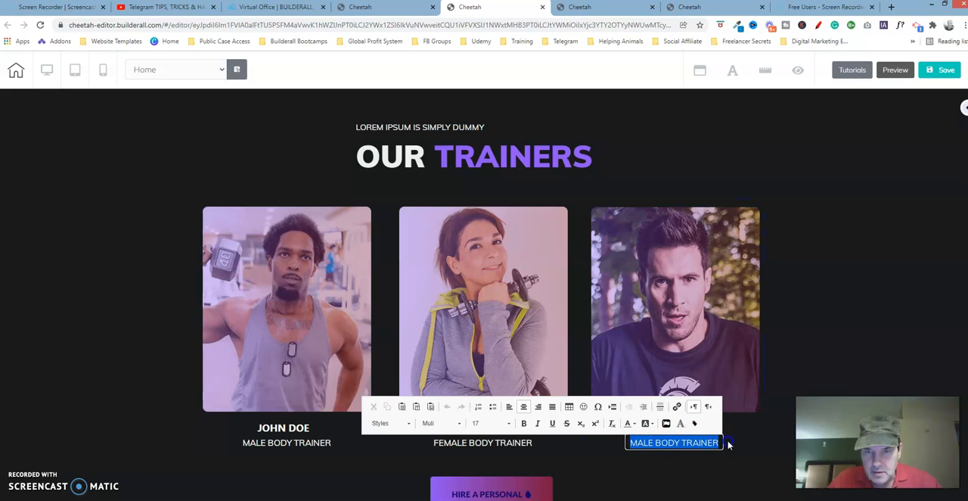
{"action": "left_click", "coordinate": [408, 424]}
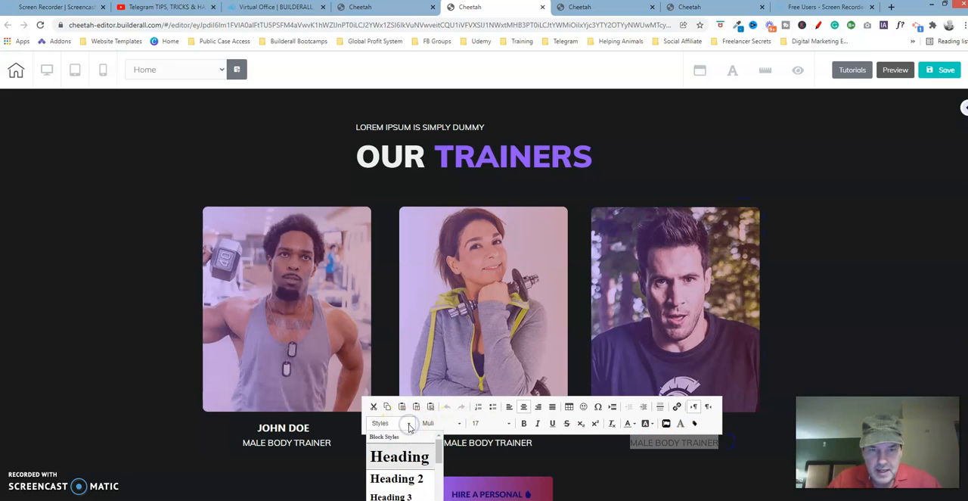
{"action": "scroll", "coordinate": [432, 457], "scroll_direction": "down", "scroll_amount": 3}
{"action": "left_click", "coordinate": [430, 469]}
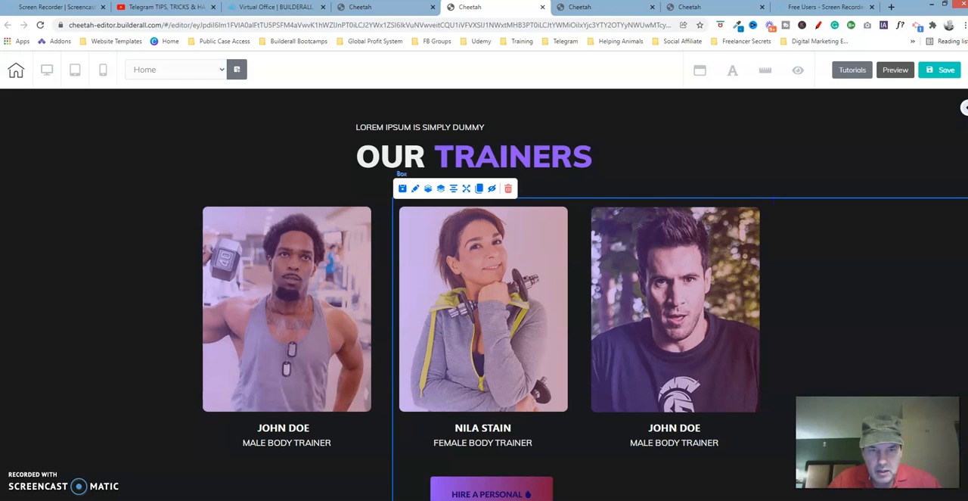
{"action": "left_click", "coordinate": [655, 448]}
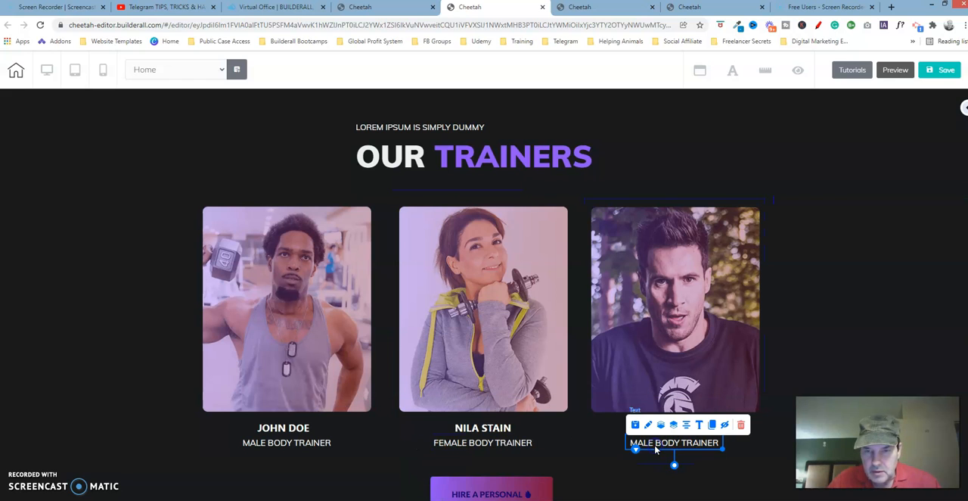
{"action": "left_click", "coordinate": [642, 444]}
{"action": "left_click_drag", "start_coordinate": [623, 444], "coordinate": [700, 435]}
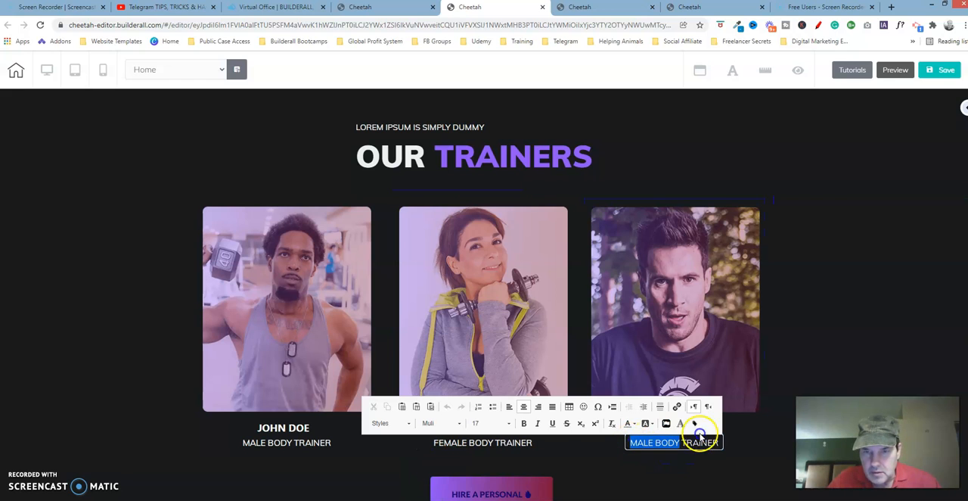
{"action": "left_click", "coordinate": [737, 433]}
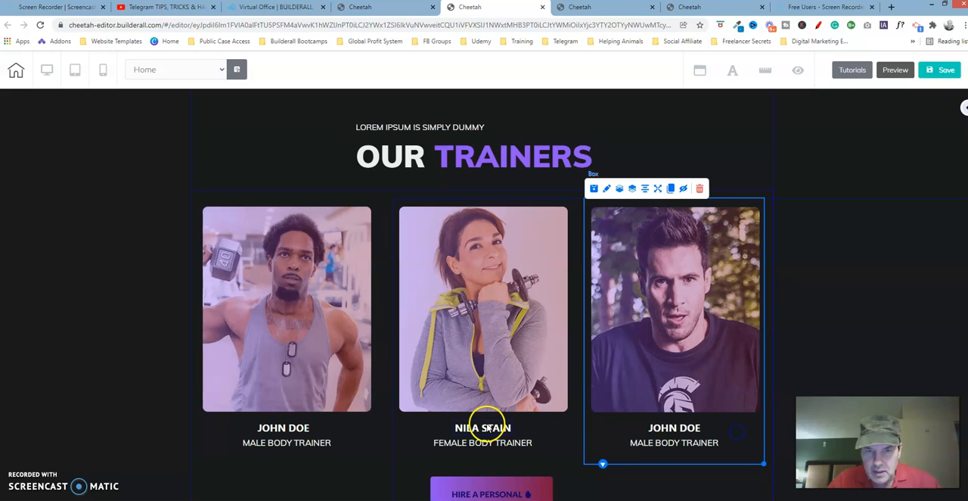
Apply the Neutral Heading 6 style to the MALE BODY TRAINER caption under the third trainer photo
{"action": "double_click", "coordinate": [658, 445]}
{"action": "left_click_drag", "start_coordinate": [629, 443], "coordinate": [709, 445]}
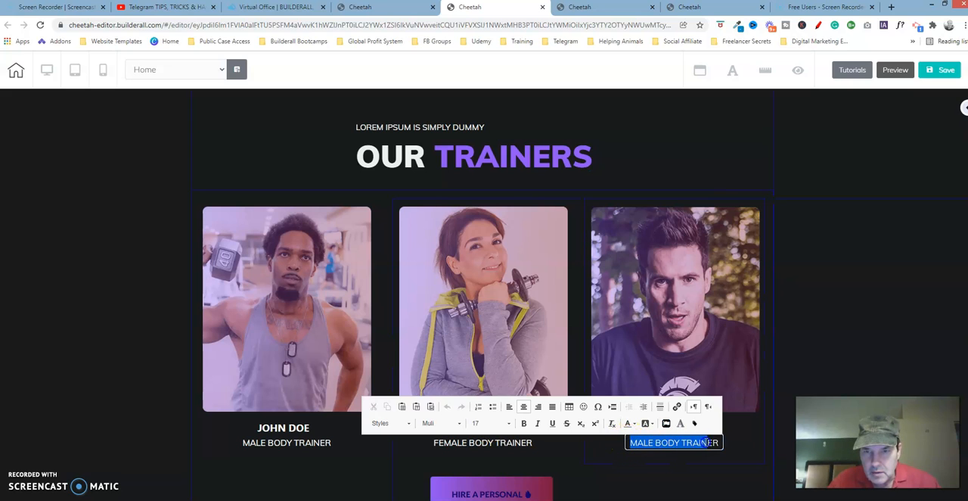
{"action": "left_click", "coordinate": [407, 424]}
{"action": "left_click_drag", "start_coordinate": [439, 447], "coordinate": [440, 492]}
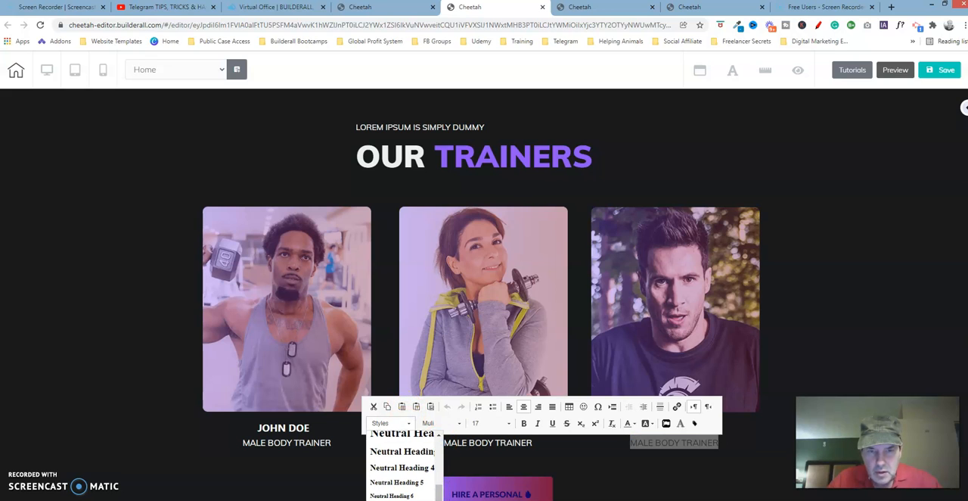
{"action": "left_click", "coordinate": [394, 496]}
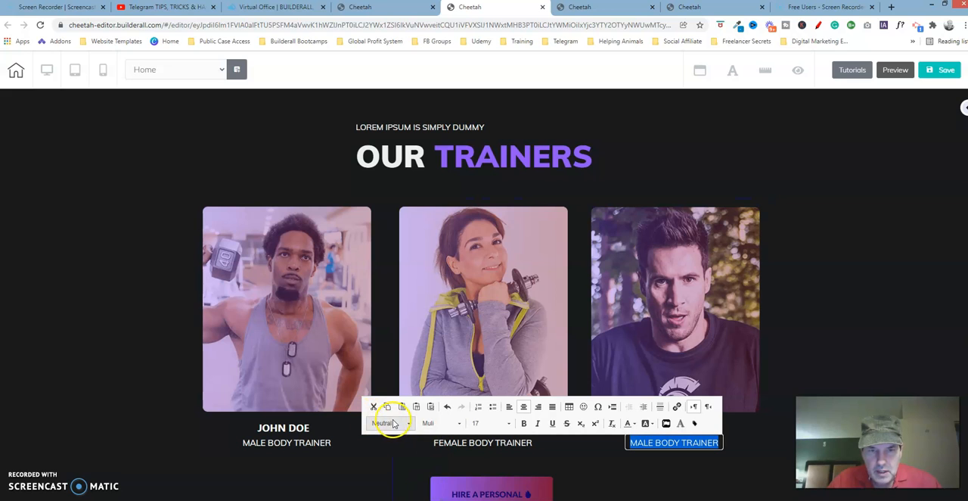
{"action": "left_click", "coordinate": [595, 449]}
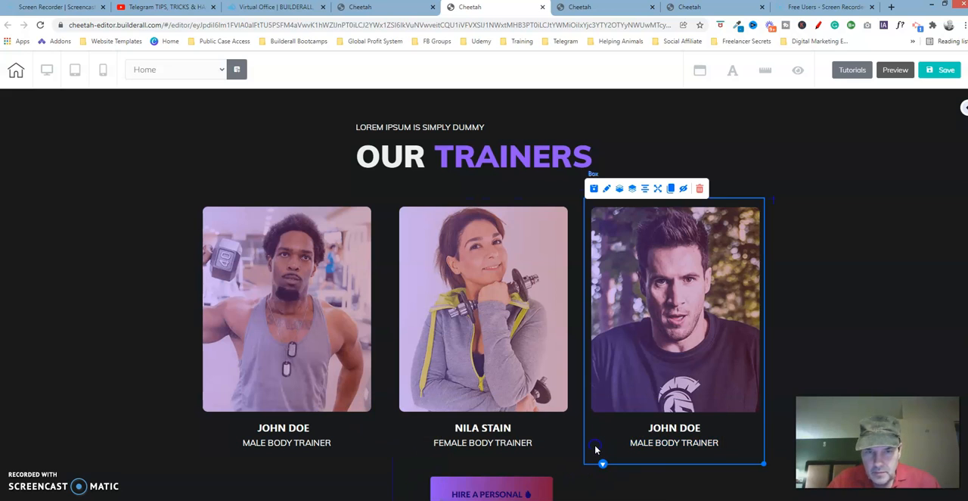
Apply the Neutral Heading 6 style to the FEMALE BODY TRAINER caption under the second trainer photo
{"action": "left_click", "coordinate": [518, 445]}
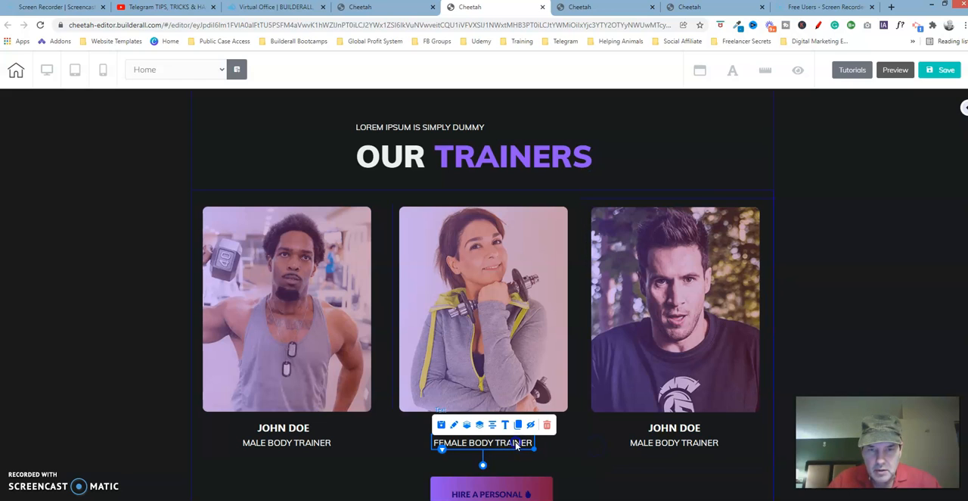
{"action": "double_click", "coordinate": [517, 446]}
{"action": "left_click", "coordinate": [515, 444]}
{"action": "left_click_drag", "start_coordinate": [534, 443], "coordinate": [440, 448]}
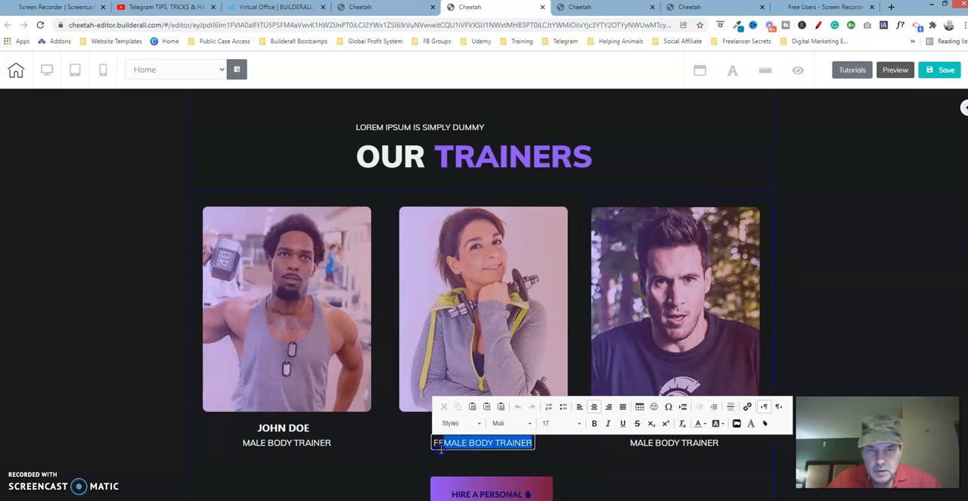
{"action": "left_click", "coordinate": [479, 423]}
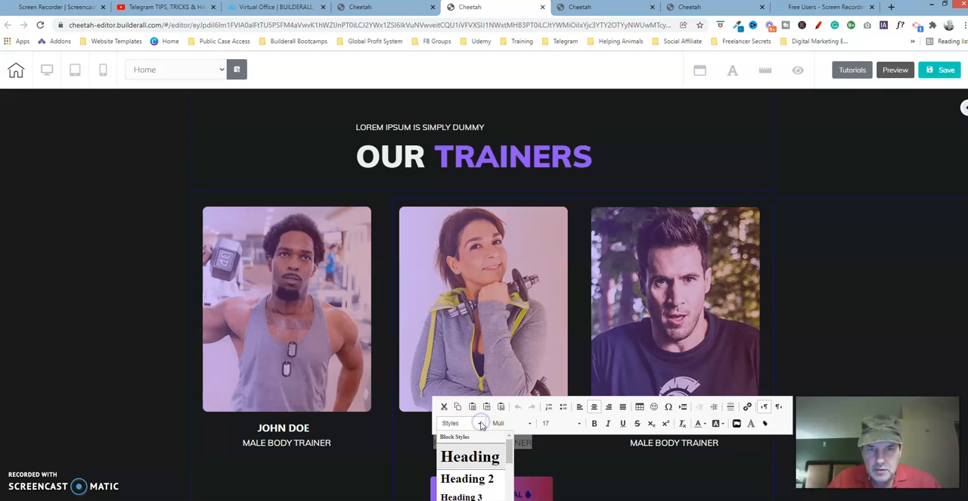
{"action": "left_click_drag", "start_coordinate": [509, 452], "coordinate": [510, 499]}
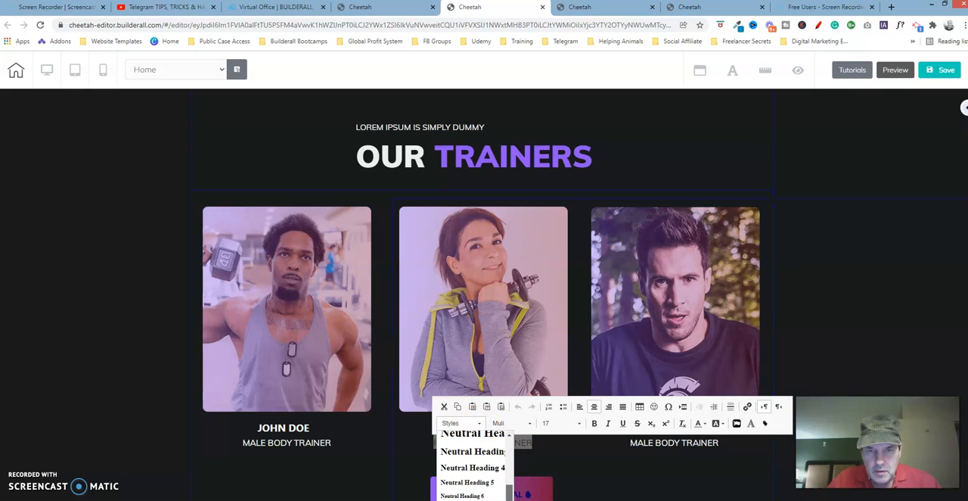
{"action": "left_click", "coordinate": [462, 495]}
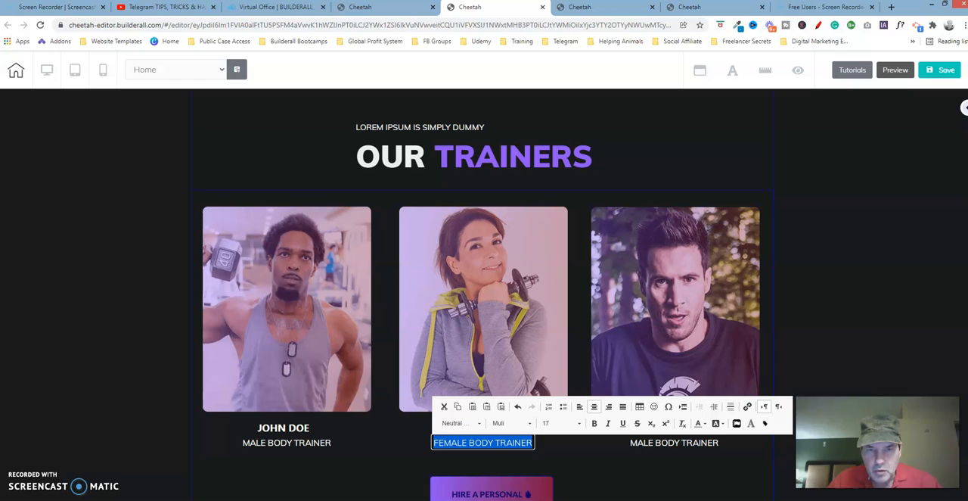
{"action": "left_click", "coordinate": [578, 446]}
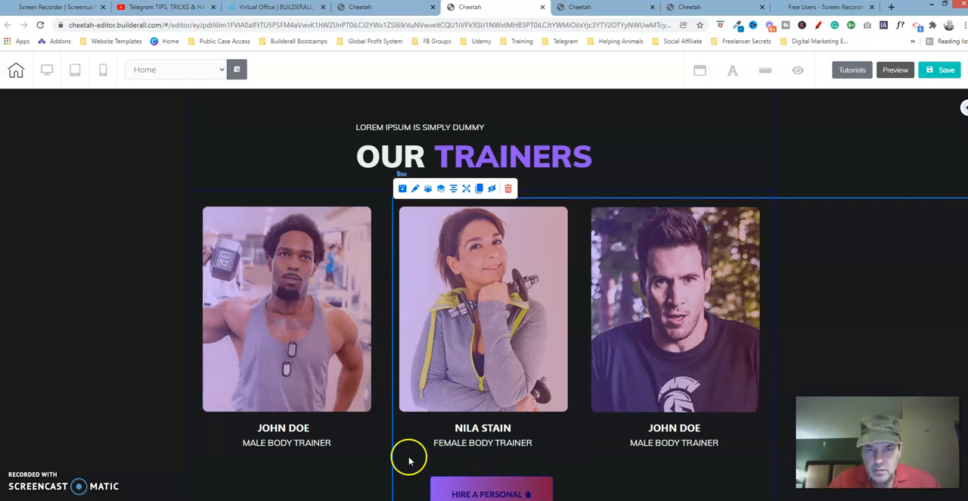
Apply the Neutral Heading 6 style to the MALE BODY TRAINER caption under the first trainer photo
{"action": "left_click", "coordinate": [321, 445]}
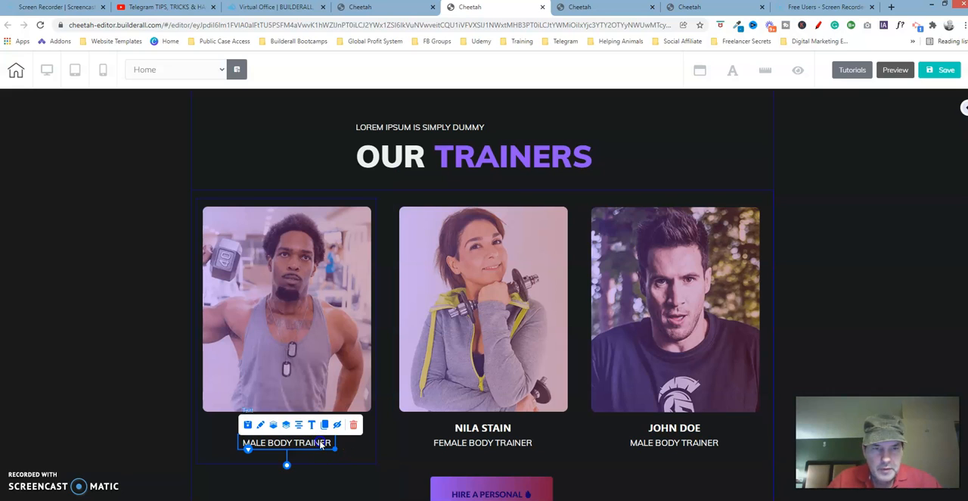
{"action": "left_click", "coordinate": [320, 445]}
{"action": "left_click_drag", "start_coordinate": [333, 443], "coordinate": [241, 443]}
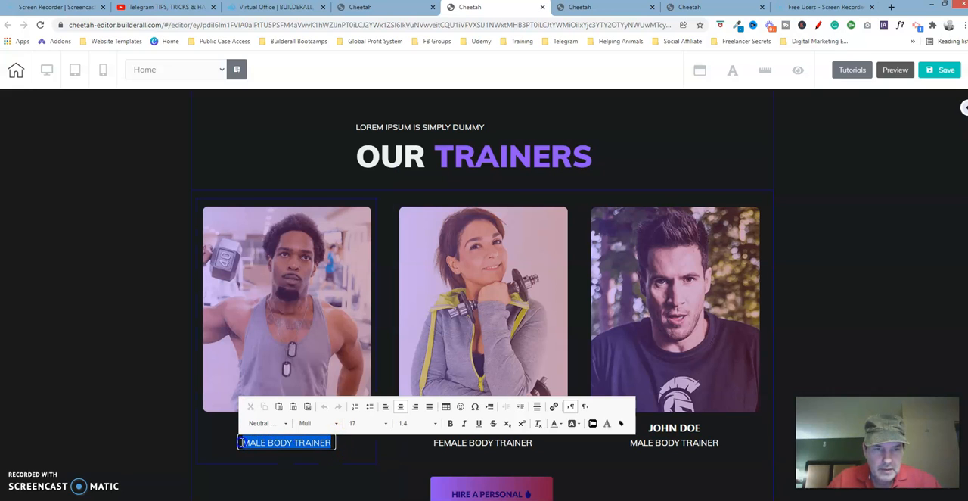
{"action": "left_click", "coordinate": [261, 422]}
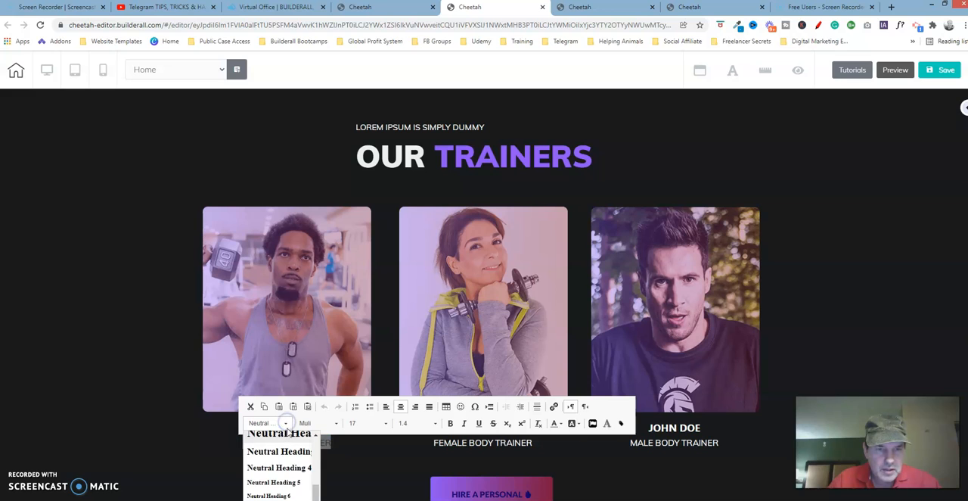
{"action": "left_click", "coordinate": [292, 500]}
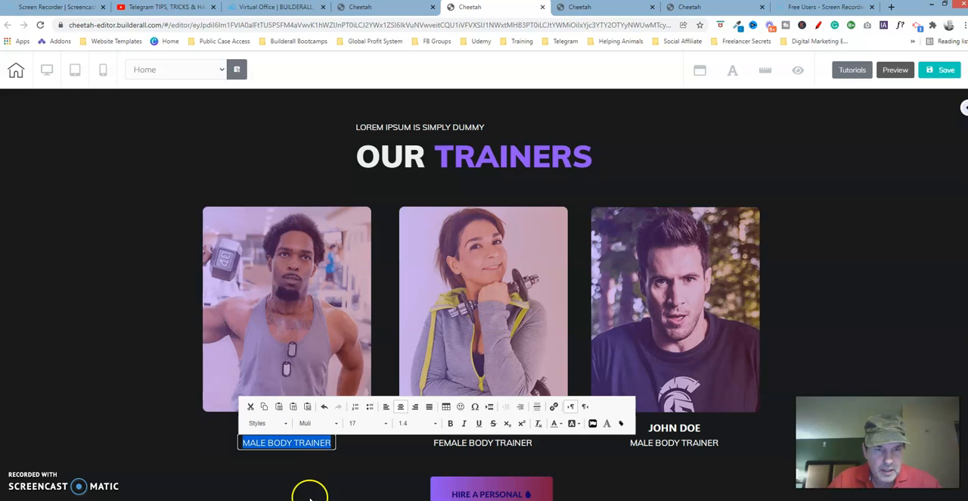
{"action": "left_click", "coordinate": [282, 422]}
{"action": "left_click_drag", "start_coordinate": [316, 445], "coordinate": [316, 495]}
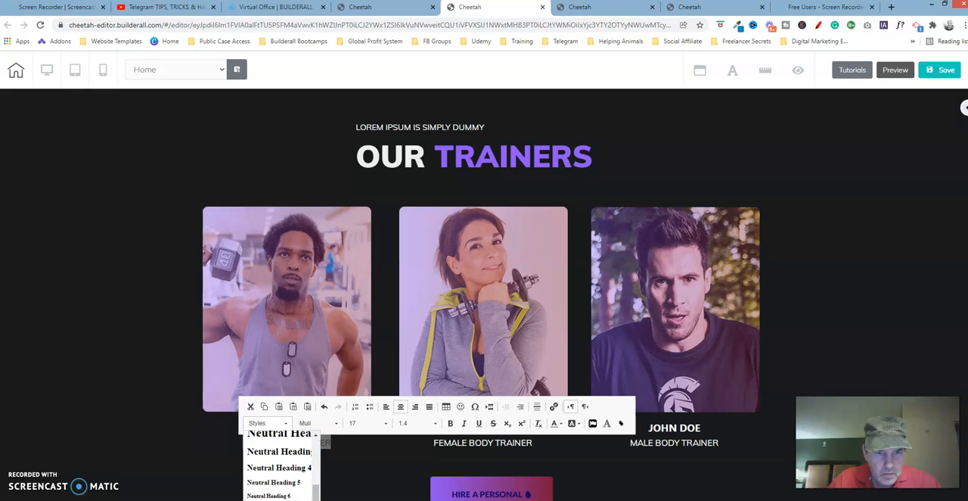
{"action": "left_click", "coordinate": [303, 498]}
{"action": "left_click", "coordinate": [356, 452]}
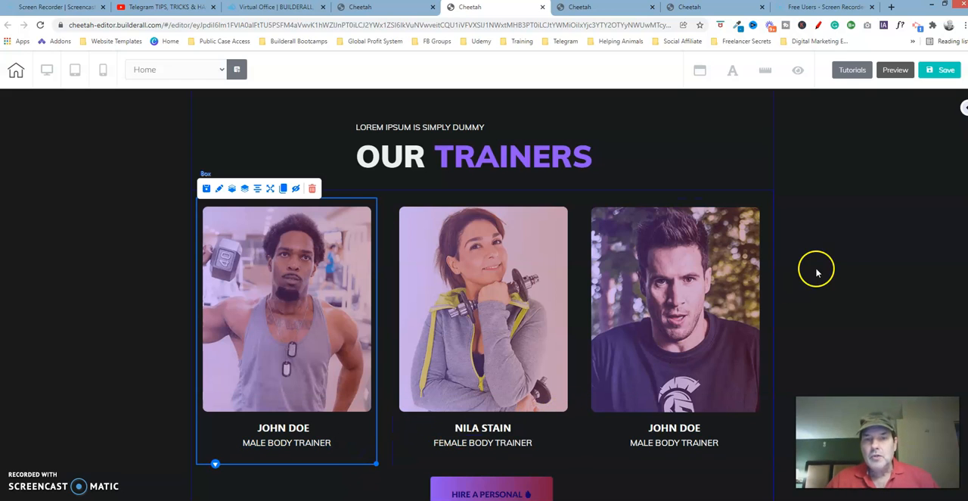
Save the page, publish the site and dismiss the publishing confirmation
{"action": "left_click", "coordinate": [940, 70]}
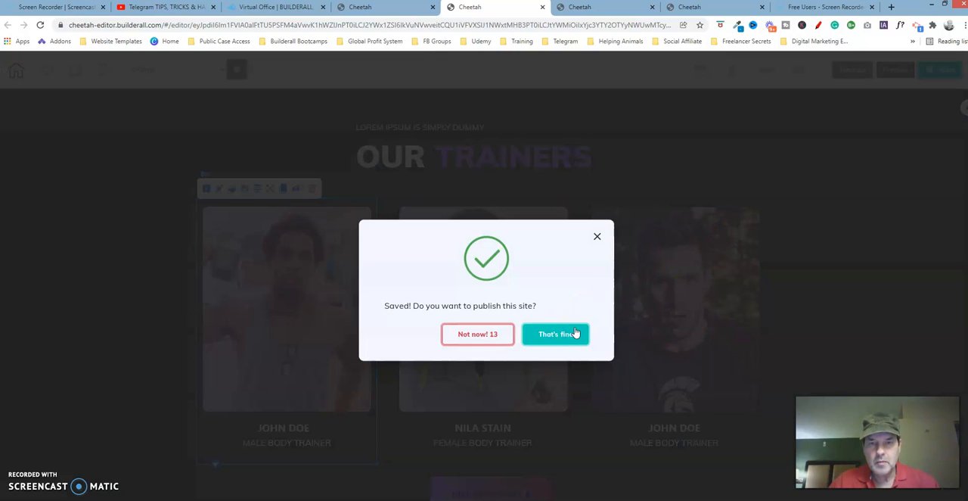
{"action": "left_click", "coordinate": [556, 334]}
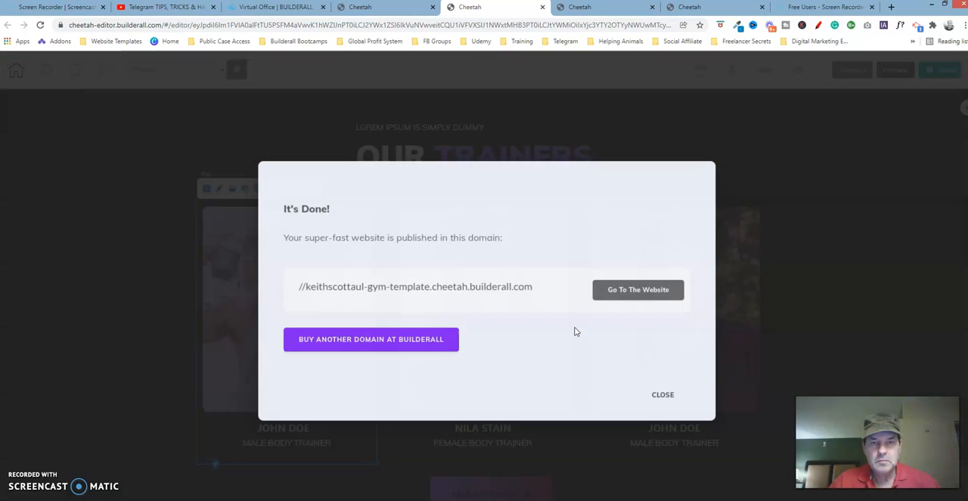
{"action": "left_click", "coordinate": [659, 394]}
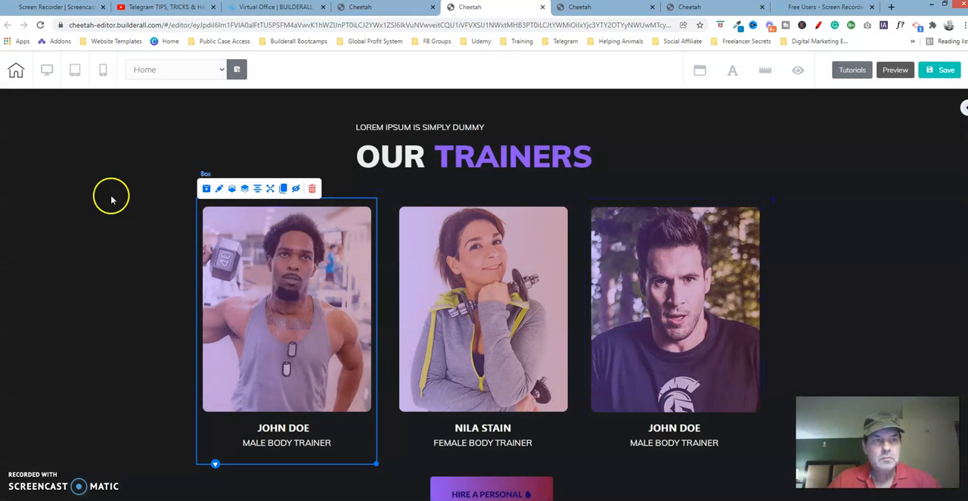
Switch the editor to the mobile view and select the FEMALE BODY TRAINER caption in the OUR TRAINERS section
{"action": "left_click", "coordinate": [104, 73]}
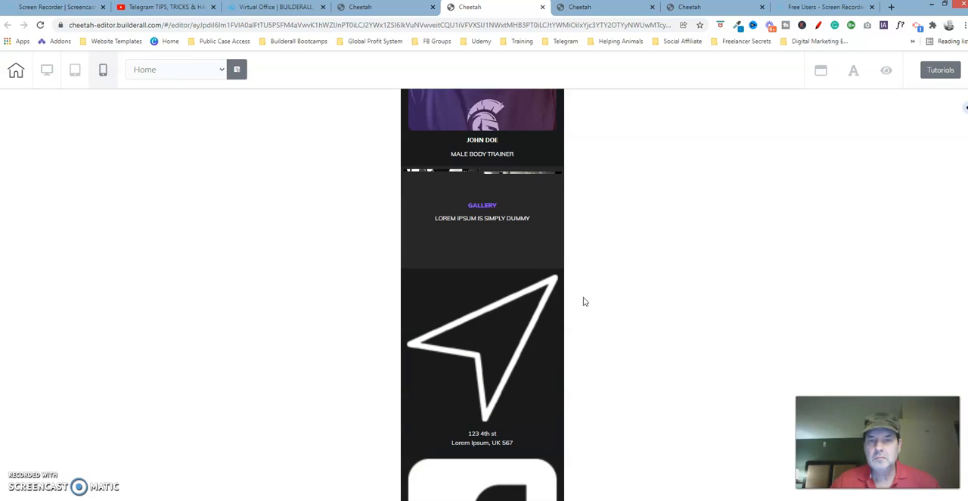
{"action": "left_click", "coordinate": [917, 259]}
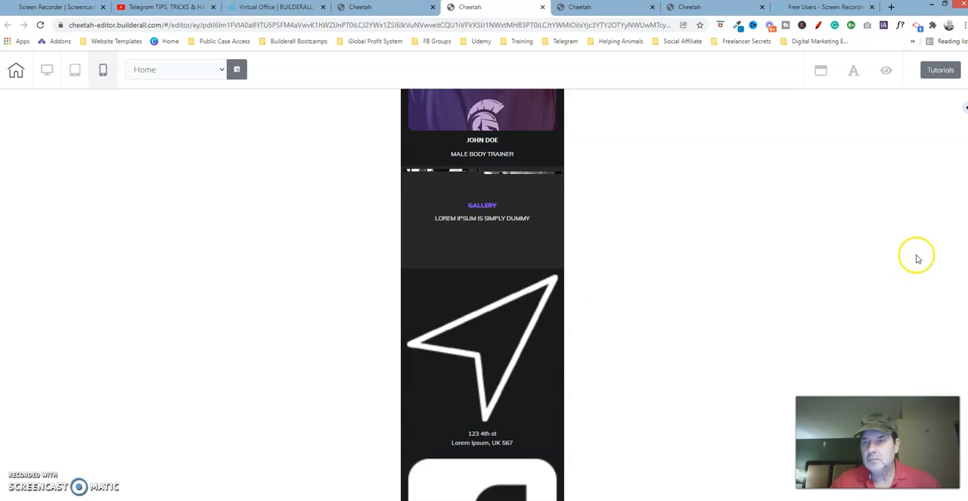
{"action": "scroll", "coordinate": [960, 302], "scroll_direction": "up", "scroll_amount": 10}
{"action": "scroll", "coordinate": [954, 292], "scroll_direction": "down", "scroll_amount": 4}
{"action": "scroll", "coordinate": [956, 319], "scroll_direction": "up", "scroll_amount": 1}
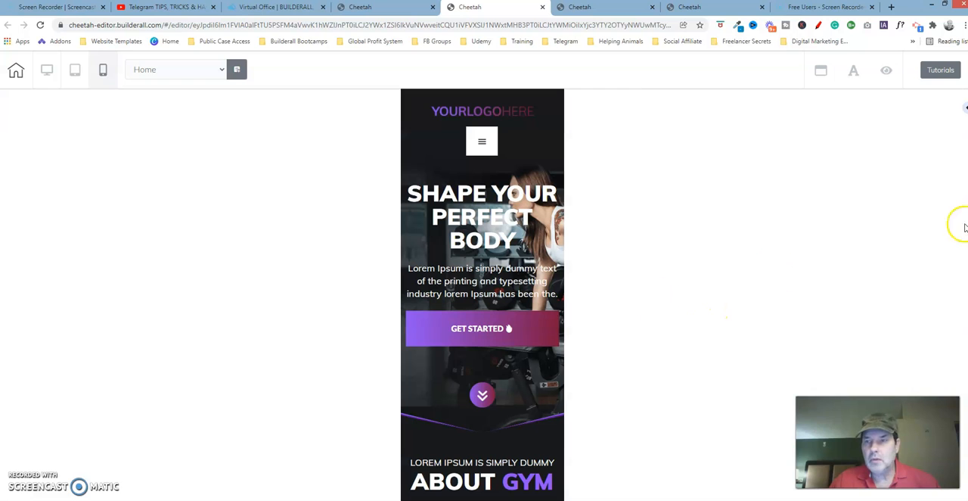
{"action": "scroll", "coordinate": [483, 295], "scroll_direction": "down", "scroll_amount": 15}
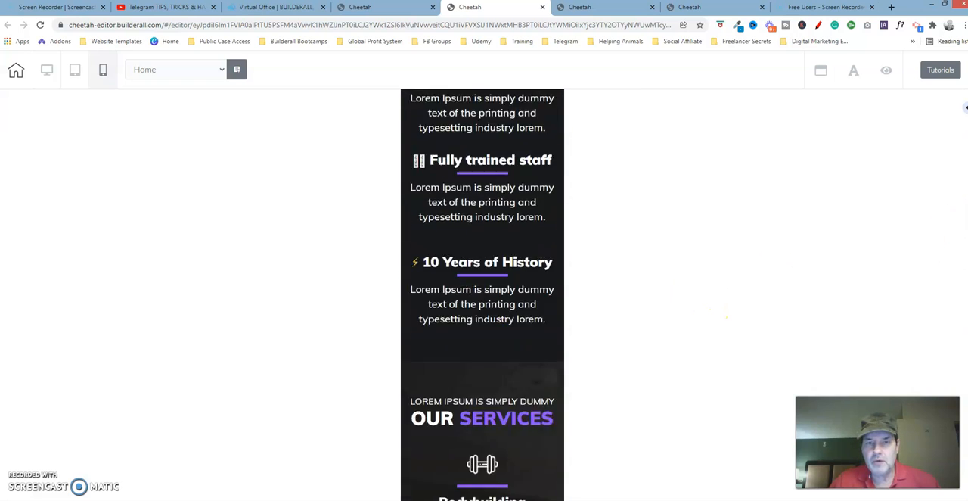
{"action": "scroll", "coordinate": [482, 295], "scroll_direction": "down", "scroll_amount": 6}
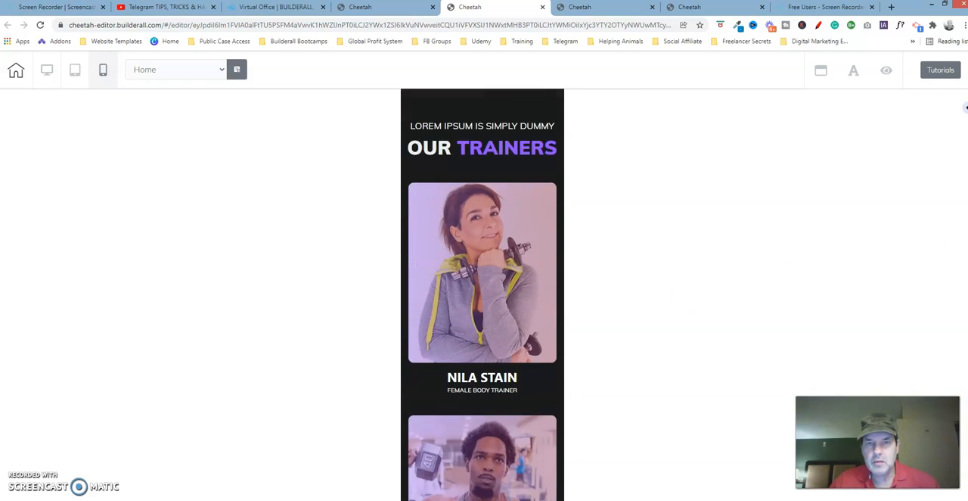
{"action": "left_click", "coordinate": [485, 386]}
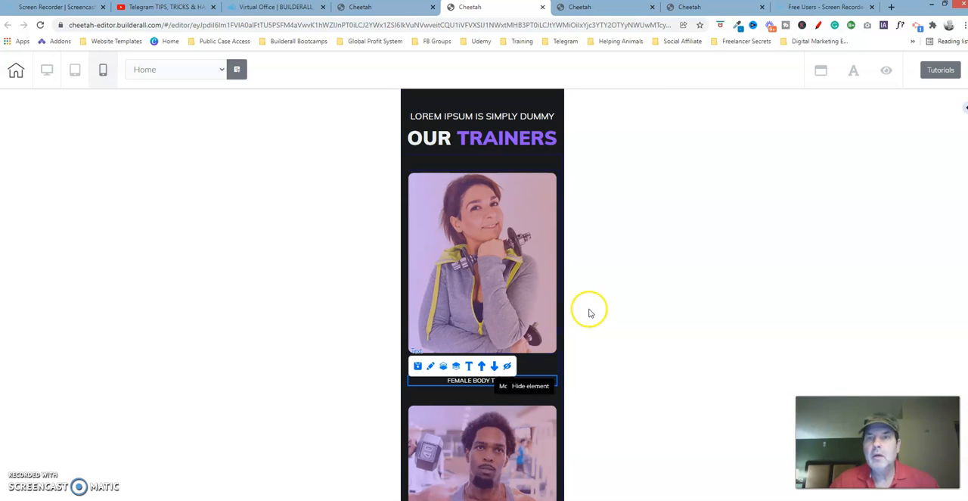
In the last open Cheetah tab, examine the FEMALE BODY TRAINER caption's mobile size, alignment and advanced spacing settings for comparison
{"action": "left_click", "coordinate": [691, 8]}
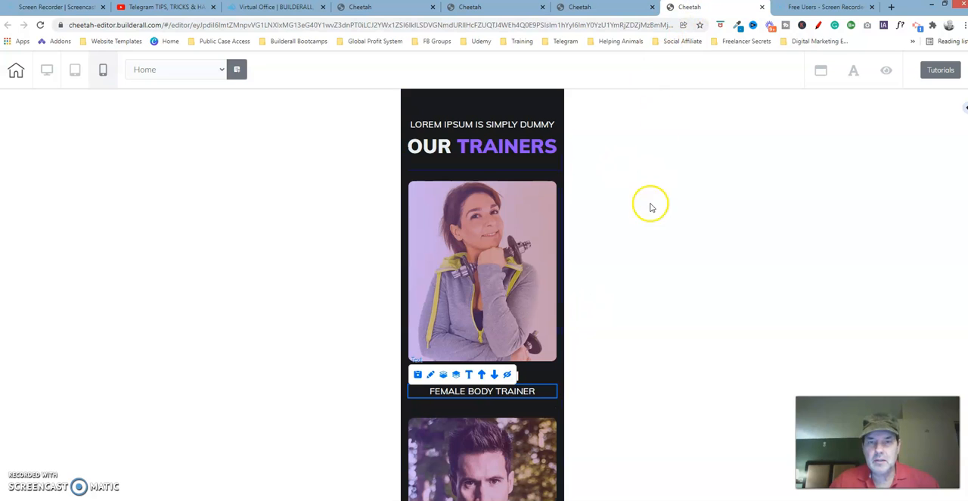
{"action": "left_click", "coordinate": [431, 375]}
{"action": "left_click_drag", "start_coordinate": [532, 400], "coordinate": [666, 234]}
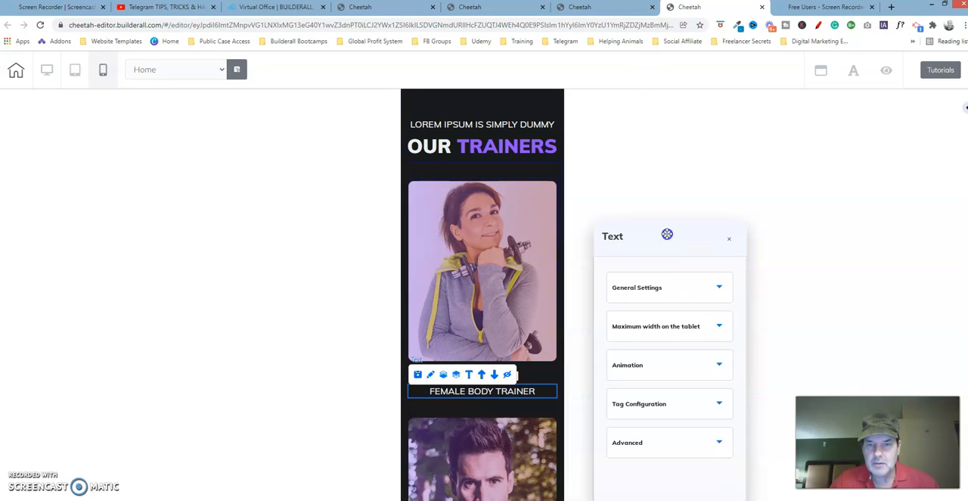
{"action": "left_click", "coordinate": [674, 285]}
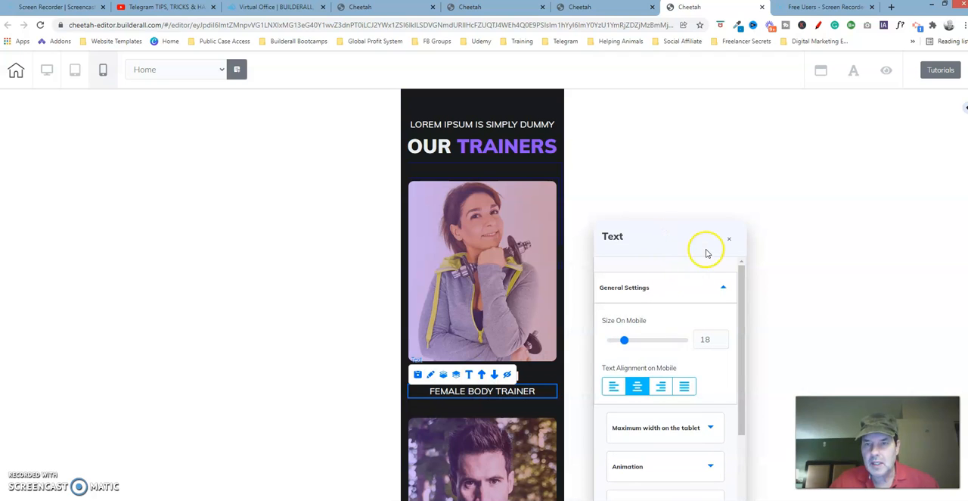
{"action": "left_click_drag", "start_coordinate": [738, 295], "coordinate": [737, 380]}
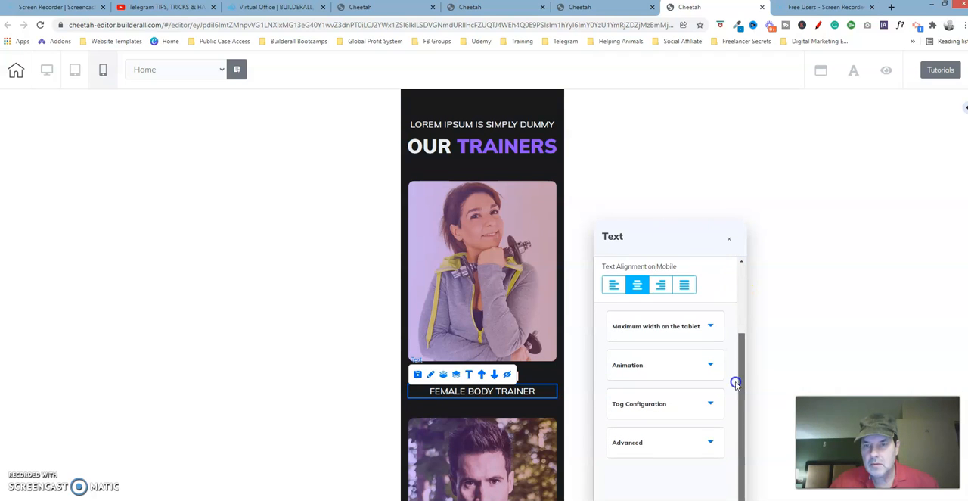
{"action": "left_click", "coordinate": [711, 445]}
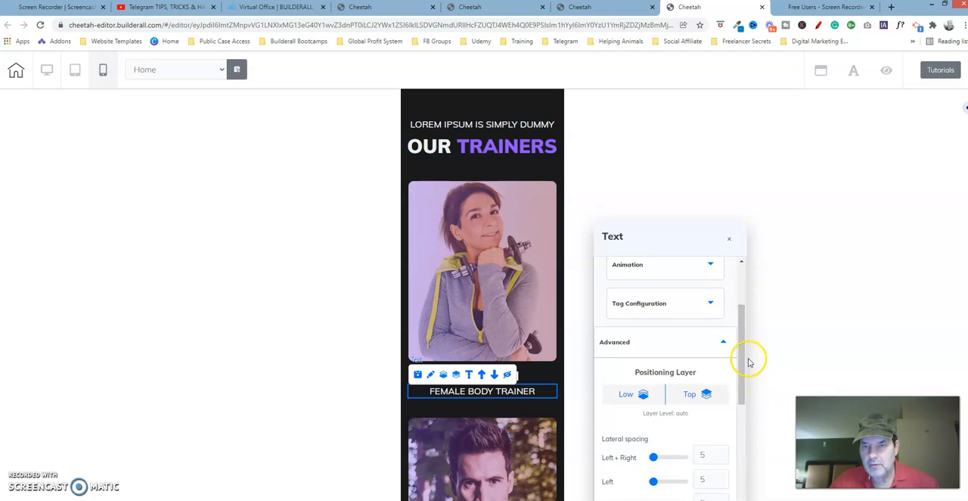
{"action": "left_click_drag", "start_coordinate": [744, 352], "coordinate": [742, 424]}
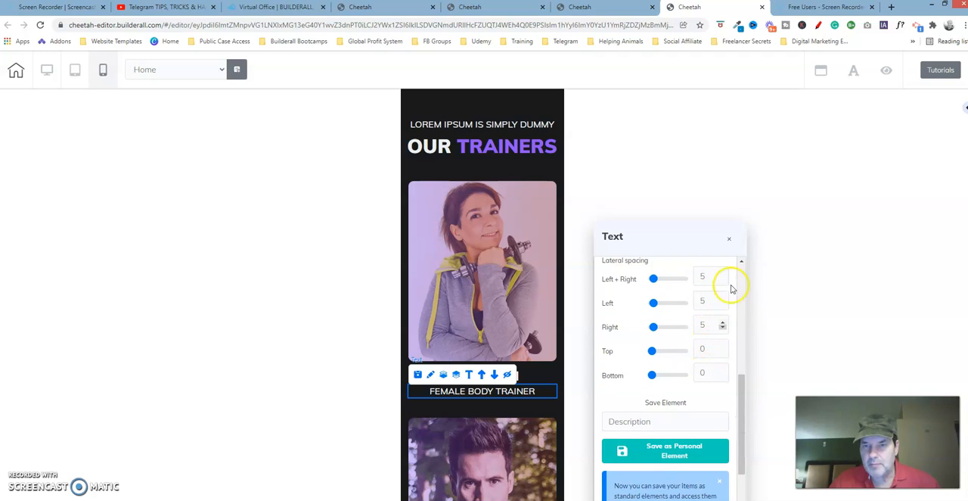
{"action": "left_click", "coordinate": [729, 244]}
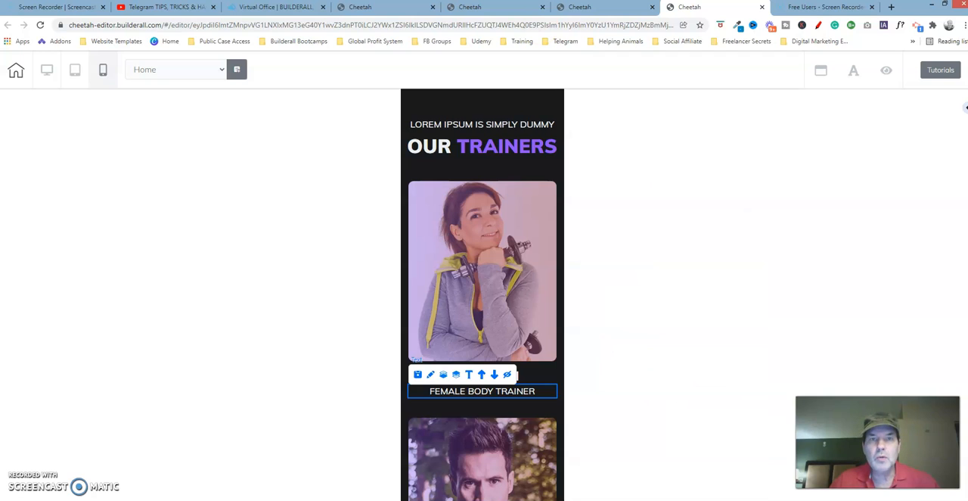
Back in the edited Cheetah page, set the FEMALE BODY TRAINER caption's Size On Mobile to 18
{"action": "left_click", "coordinate": [474, 9]}
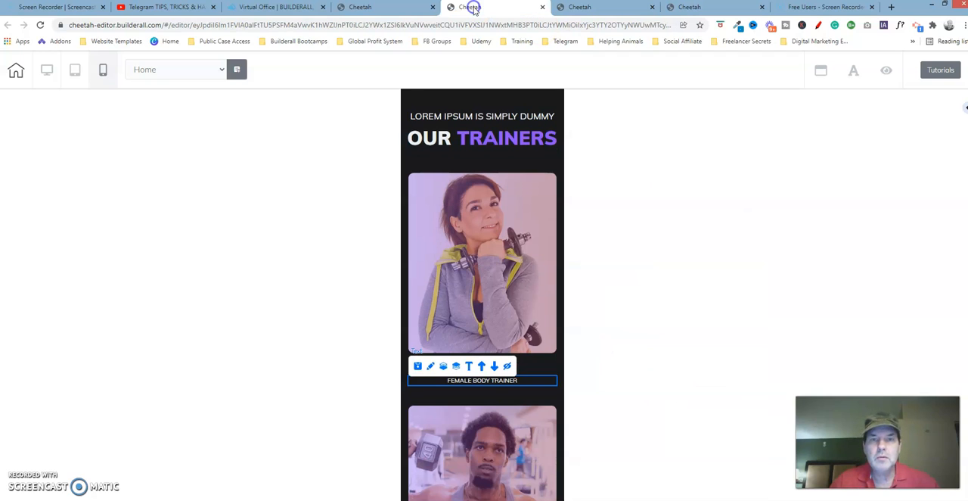
{"action": "left_click", "coordinate": [432, 366]}
{"action": "left_click_drag", "start_coordinate": [532, 395], "coordinate": [739, 62]}
{"action": "left_click", "coordinate": [791, 101]}
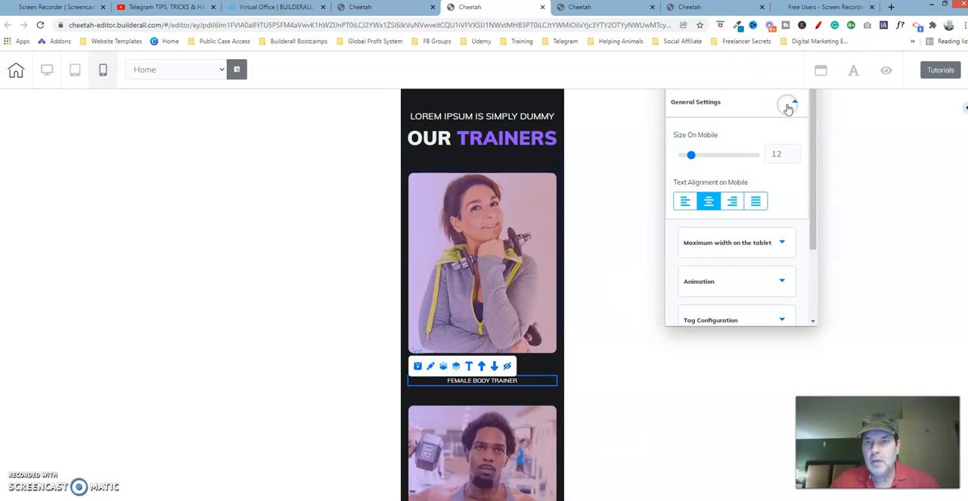
{"action": "left_click", "coordinate": [793, 152]}
{"action": "left_click", "coordinate": [792, 153]}
{"action": "left_click", "coordinate": [793, 153]}
{"action": "left_click", "coordinate": [793, 153]}
{"action": "left_click", "coordinate": [793, 152]}
{"action": "left_click", "coordinate": [792, 153]}
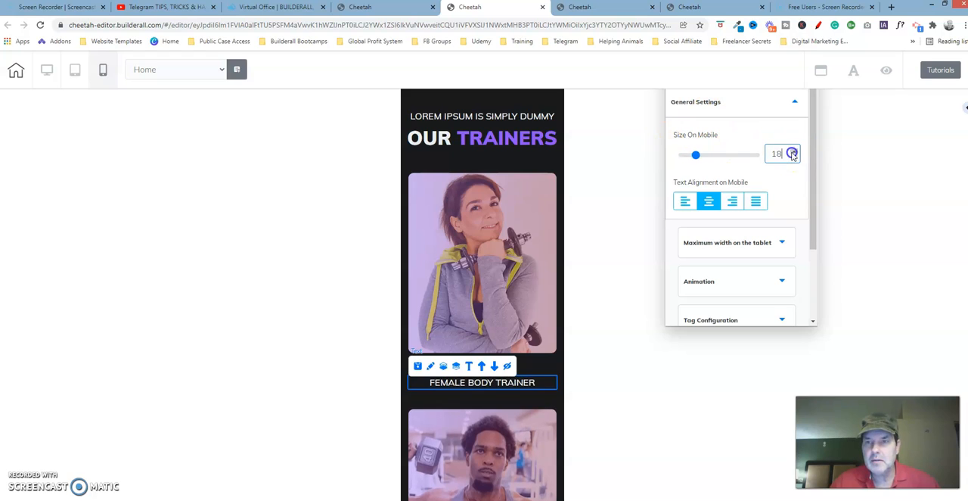
Examine the FEMALE BODY TRAINER caption's advanced layer and lateral spacing settings
{"action": "left_click", "coordinate": [800, 103]}
{"action": "left_click", "coordinate": [770, 267]}
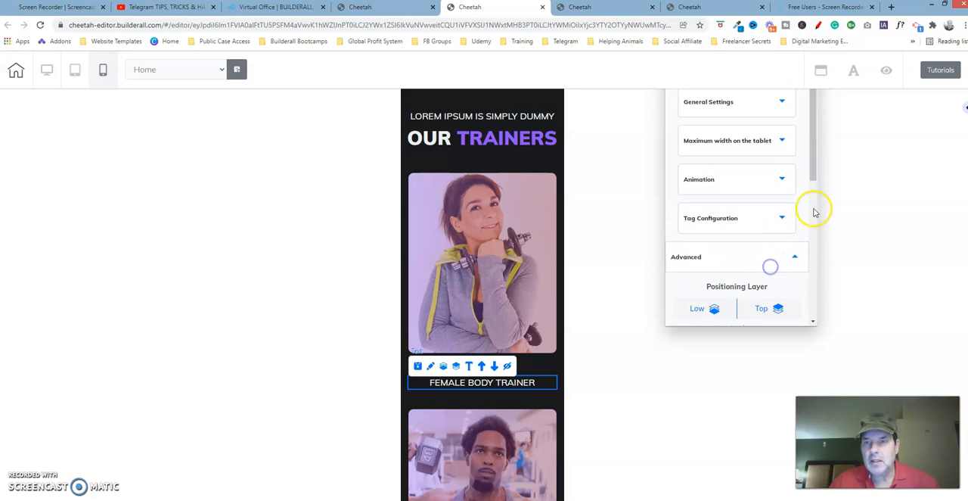
{"action": "left_click_drag", "start_coordinate": [815, 164], "coordinate": [808, 268]}
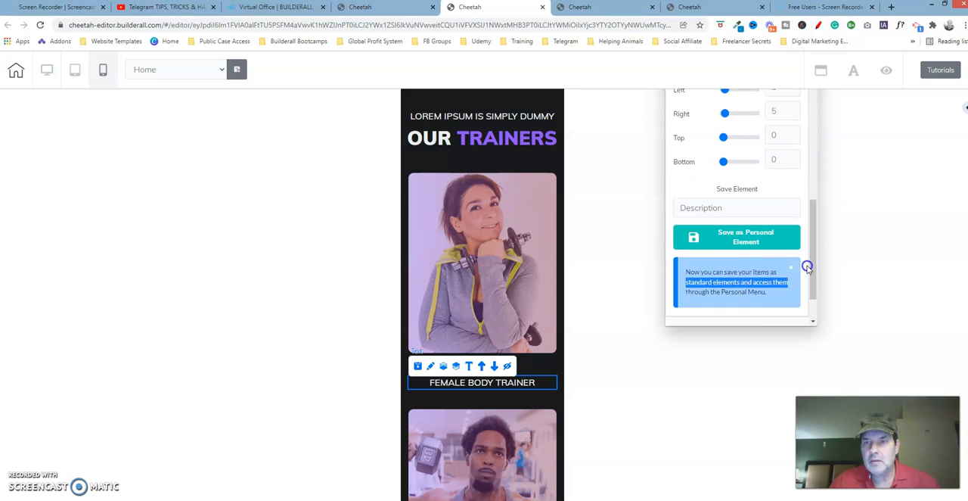
{"action": "left_click_drag", "start_coordinate": [815, 212], "coordinate": [806, 102]}
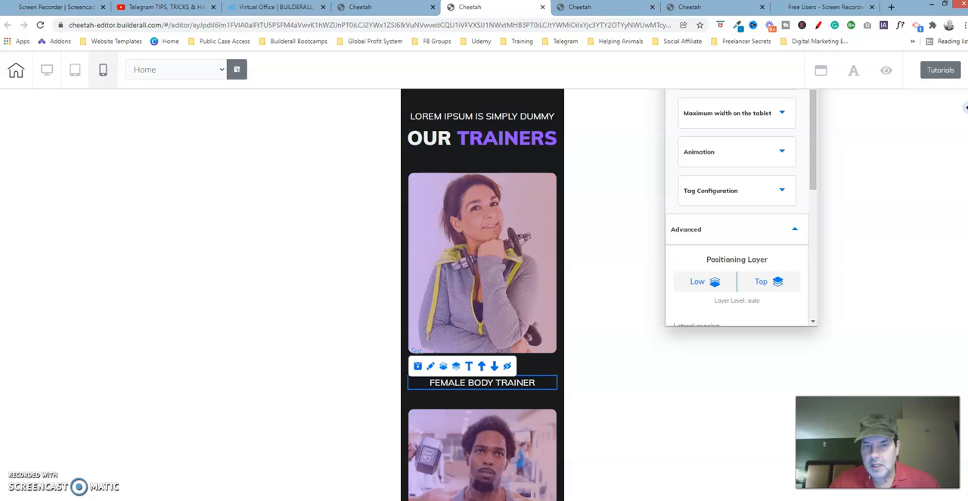
{"action": "scroll", "coordinate": [483, 295], "scroll_direction": "down", "scroll_amount": 2}
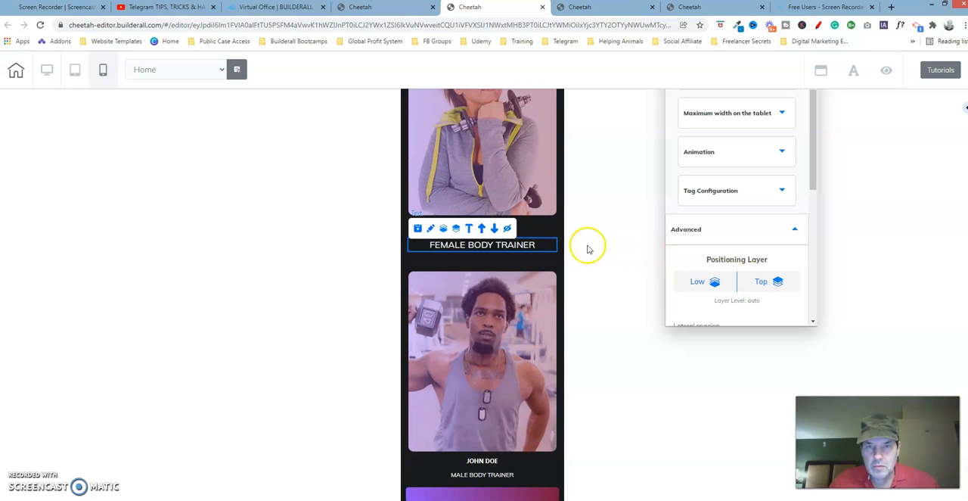
Close the caption settings and, in the last open Cheetah tab, examine the order of the trainers in the OUR TRAINERS section
{"action": "left_click", "coordinate": [549, 237]}
{"action": "left_click", "coordinate": [550, 247]}
{"action": "left_click", "coordinate": [618, 248]}
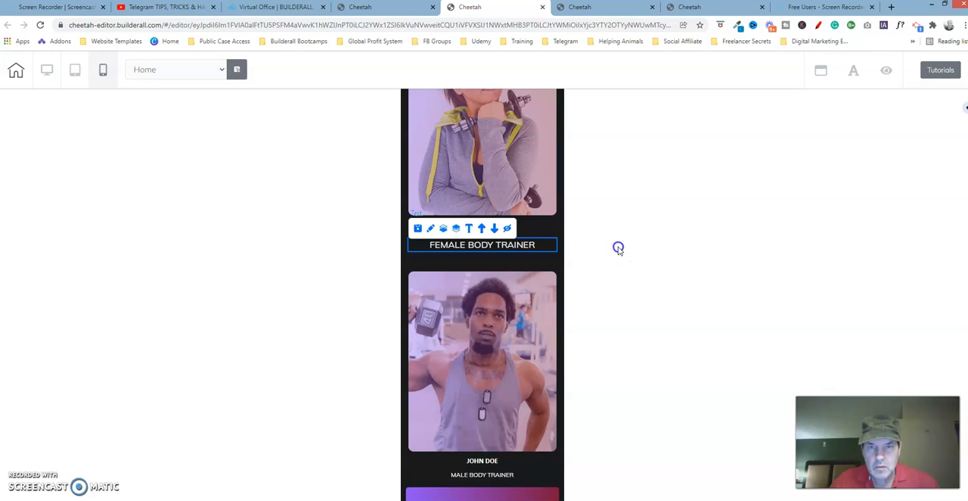
{"action": "left_click", "coordinate": [691, 9]}
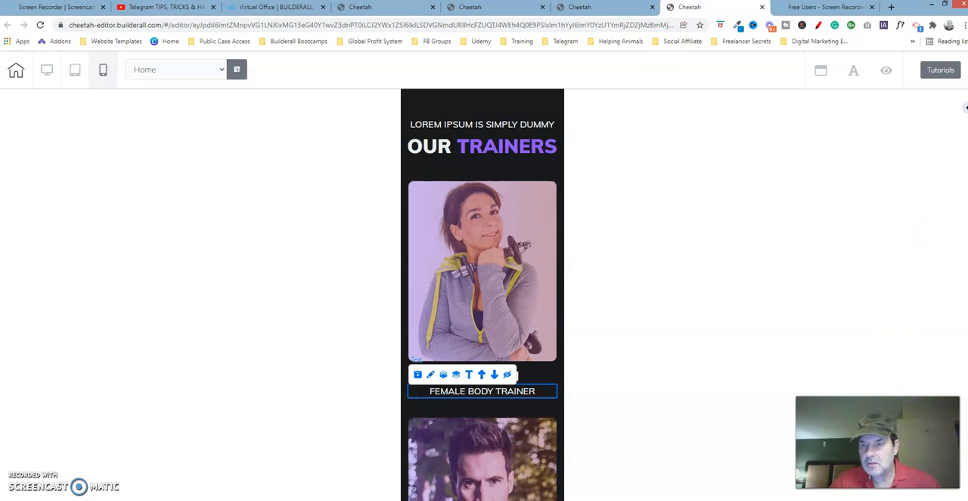
{"action": "scroll", "coordinate": [482, 295], "scroll_direction": "down", "scroll_amount": 6}
{"action": "scroll", "coordinate": [482, 296], "scroll_direction": "up", "scroll_amount": 4}
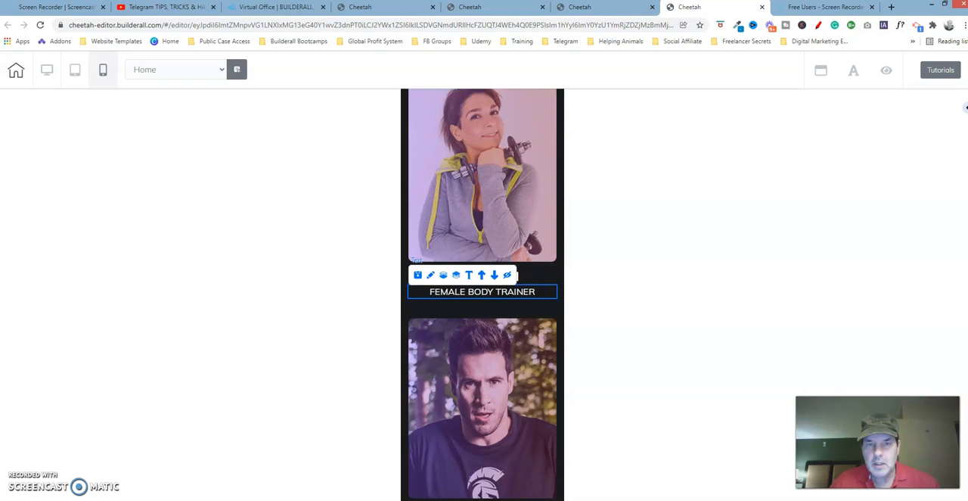
{"action": "scroll", "coordinate": [483, 295], "scroll_direction": "down", "scroll_amount": 1}
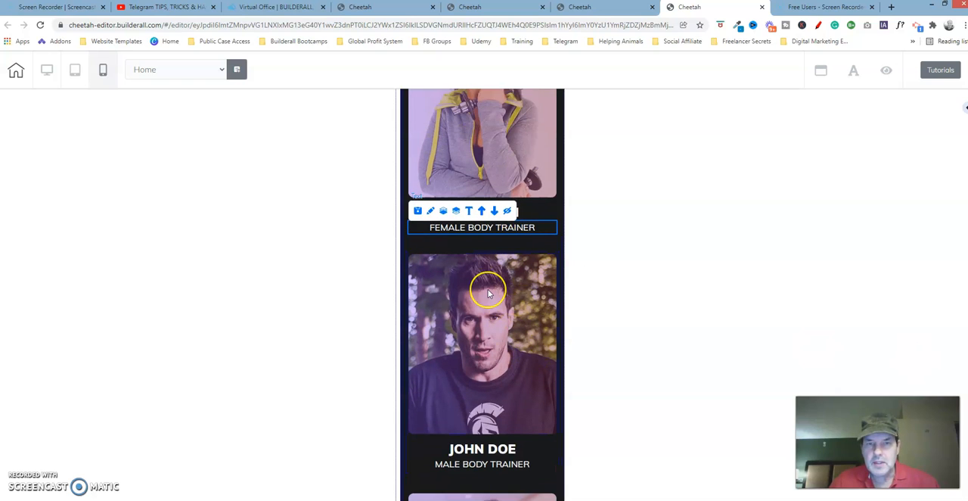
Back in the edited Cheetah page, move the box of the male trainer in the dark T-shirt above the HIRE A PERSONAL button
{"action": "left_click", "coordinate": [490, 6]}
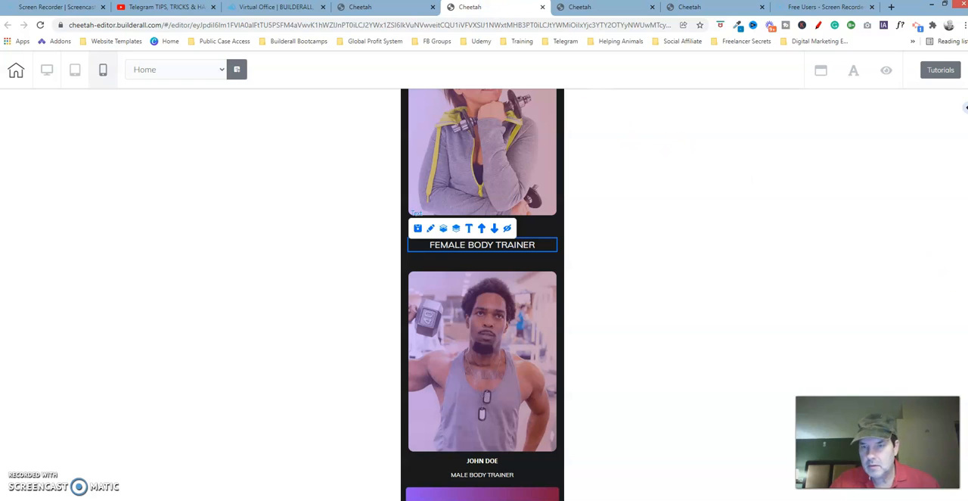
{"action": "scroll", "coordinate": [966, 107], "scroll_direction": "down", "scroll_amount": 4}
{"action": "scroll", "coordinate": [966, 108], "scroll_direction": "down", "scroll_amount": 1}
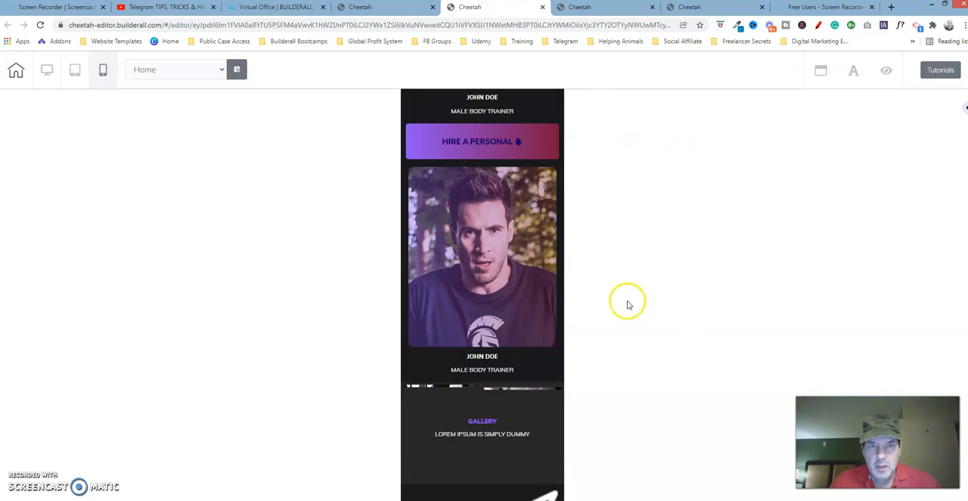
{"action": "left_click", "coordinate": [408, 170]}
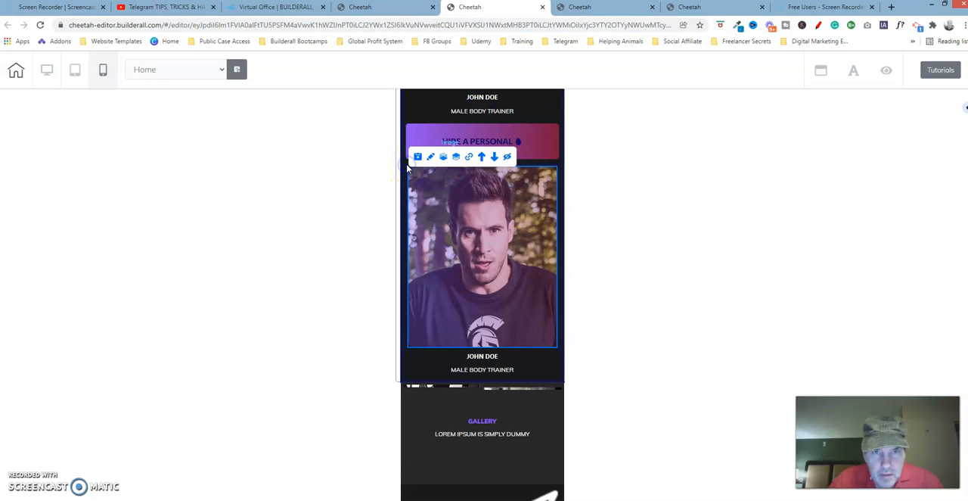
{"action": "left_click", "coordinate": [407, 168]}
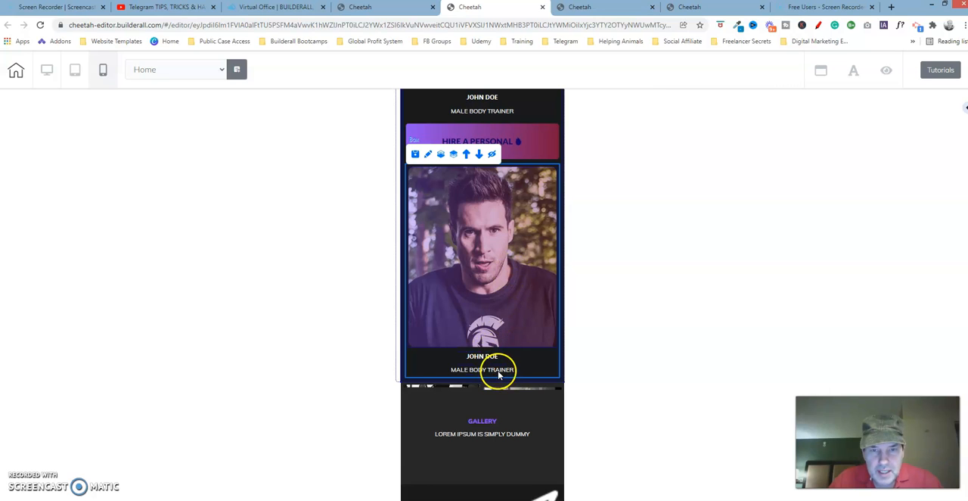
{"action": "left_click", "coordinate": [466, 155]}
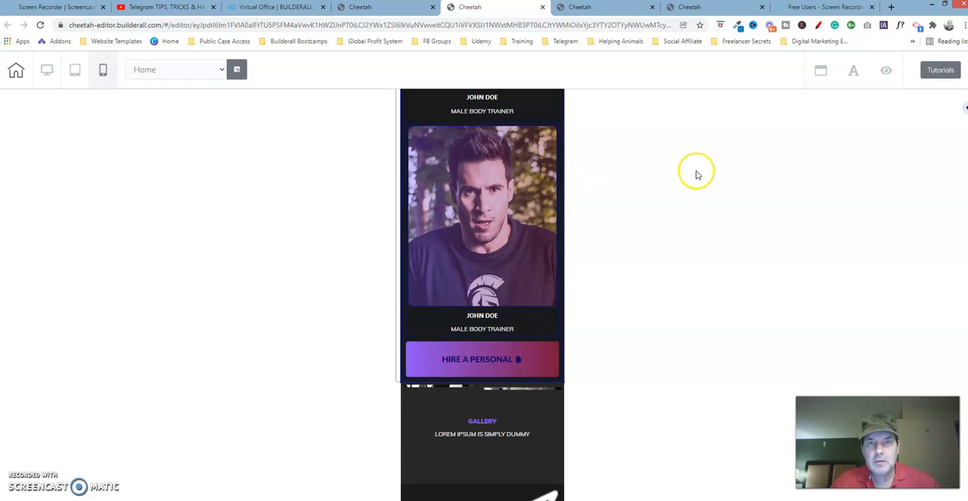
Move the dark T-shirt trainer's box up above the male trainer holding a dumbbell, directly below the female trainer
{"action": "scroll", "coordinate": [482, 295], "scroll_direction": "up", "scroll_amount": 5}
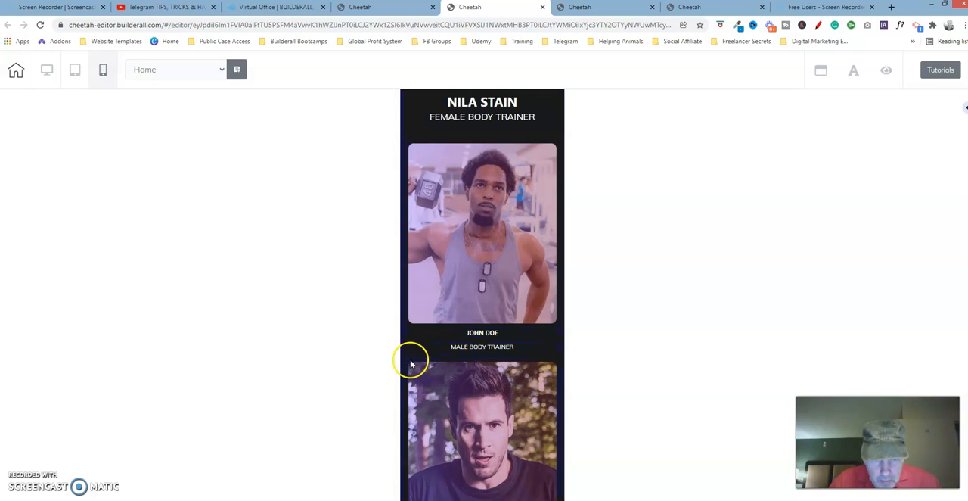
{"action": "left_click", "coordinate": [406, 363]}
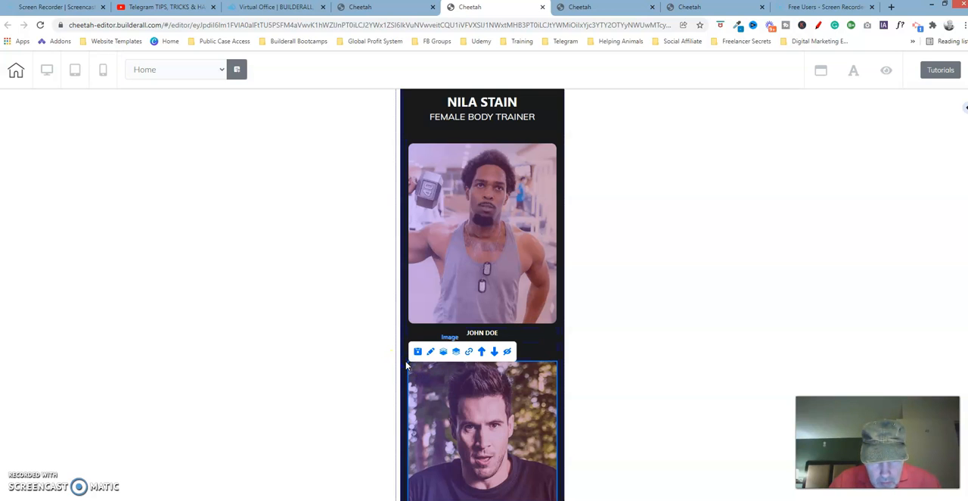
{"action": "left_click", "coordinate": [405, 362]}
{"action": "left_click", "coordinate": [465, 349]}
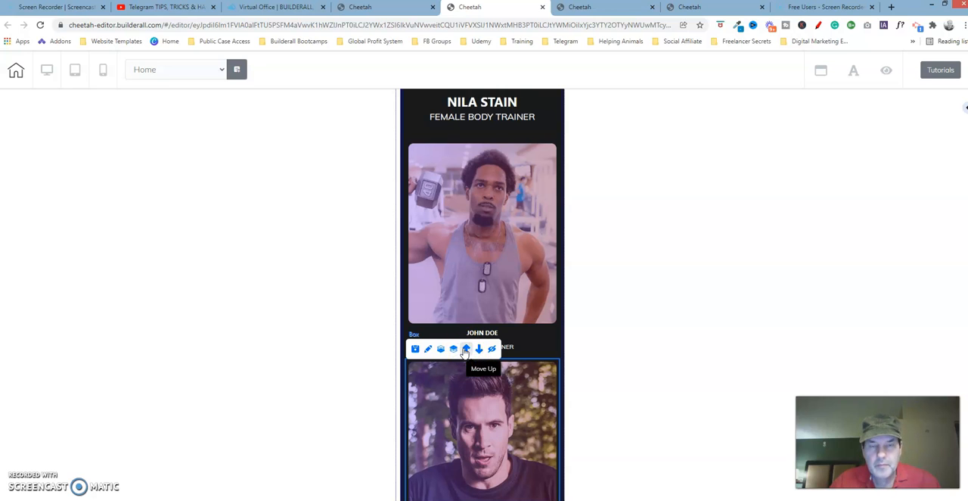
{"action": "left_click", "coordinate": [465, 349]}
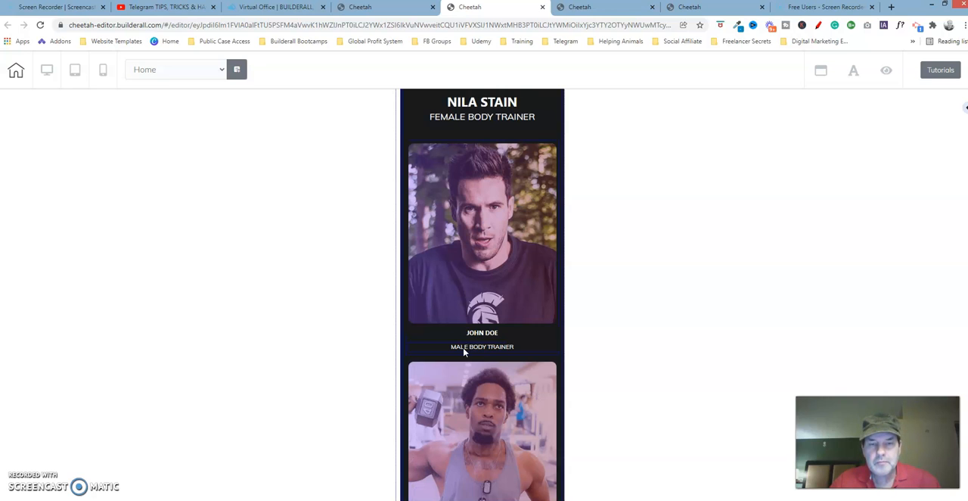
In the last open Cheetah tab, examine the lateral spacing and sizes of the dark T-shirt trainer's box for comparison
{"action": "scroll", "coordinate": [963, 298], "scroll_direction": "up", "scroll_amount": 5}
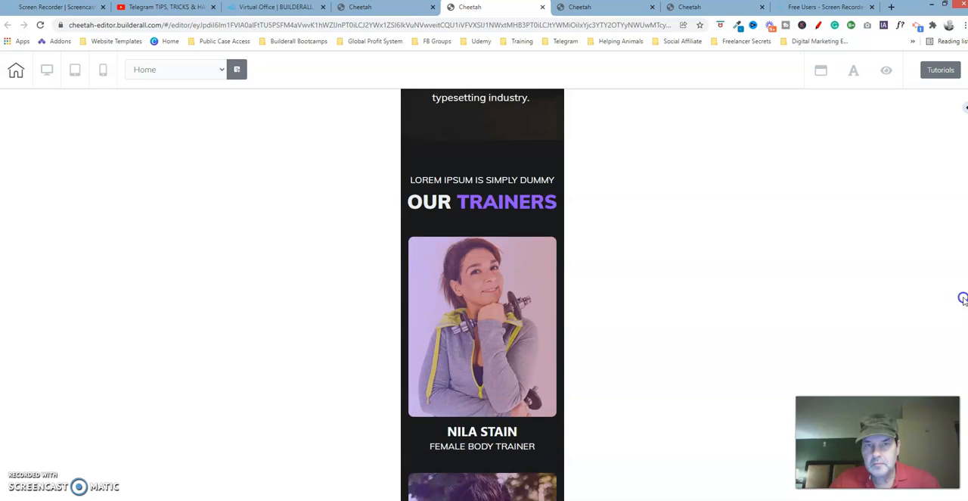
{"action": "left_click_drag", "start_coordinate": [963, 298], "coordinate": [967, 323]}
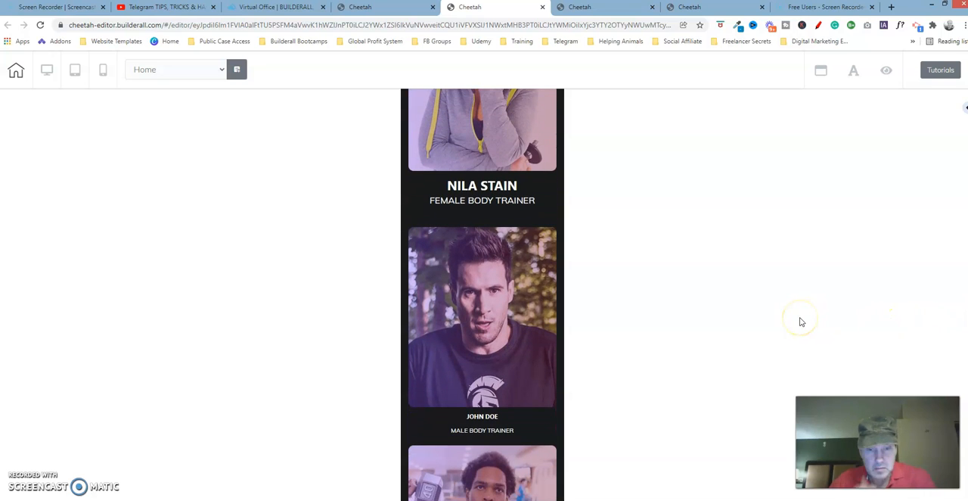
{"action": "left_click", "coordinate": [406, 227]}
{"action": "left_click", "coordinate": [673, 7]}
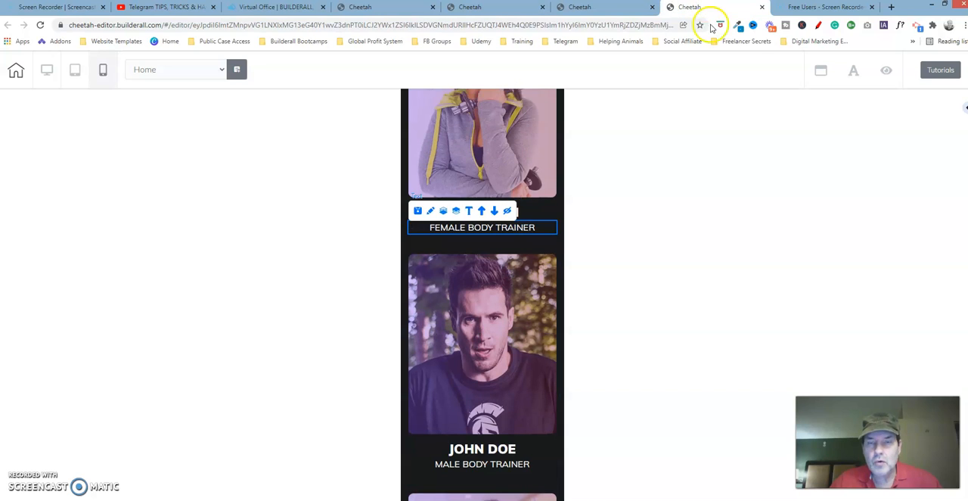
{"action": "left_click", "coordinate": [405, 256]}
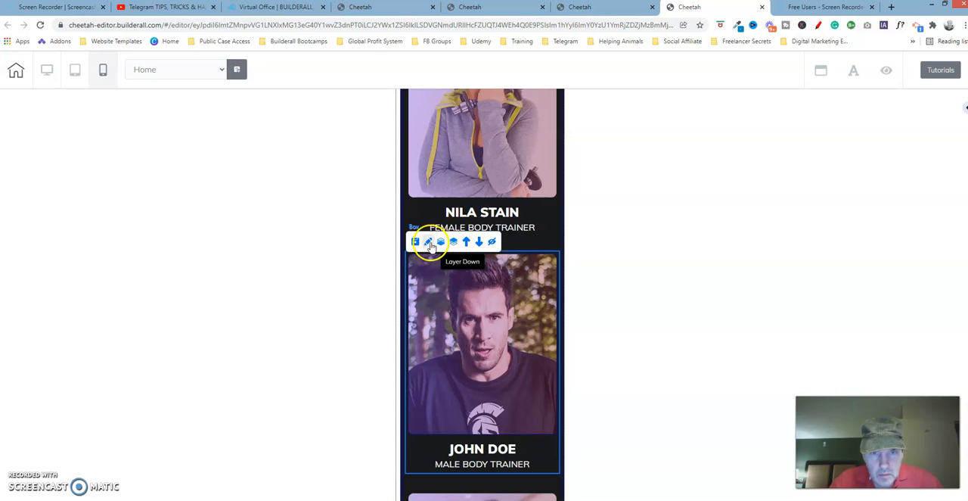
{"action": "left_click", "coordinate": [428, 241]}
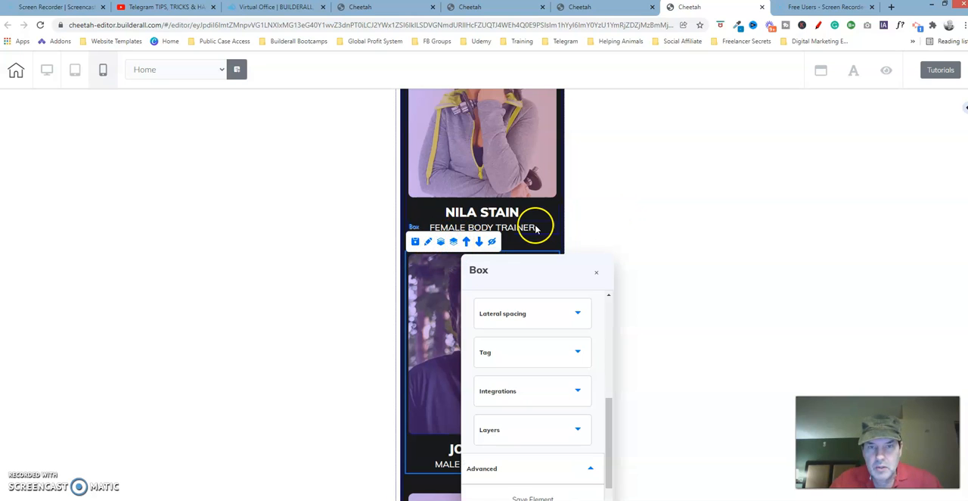
{"action": "left_click", "coordinate": [577, 313]}
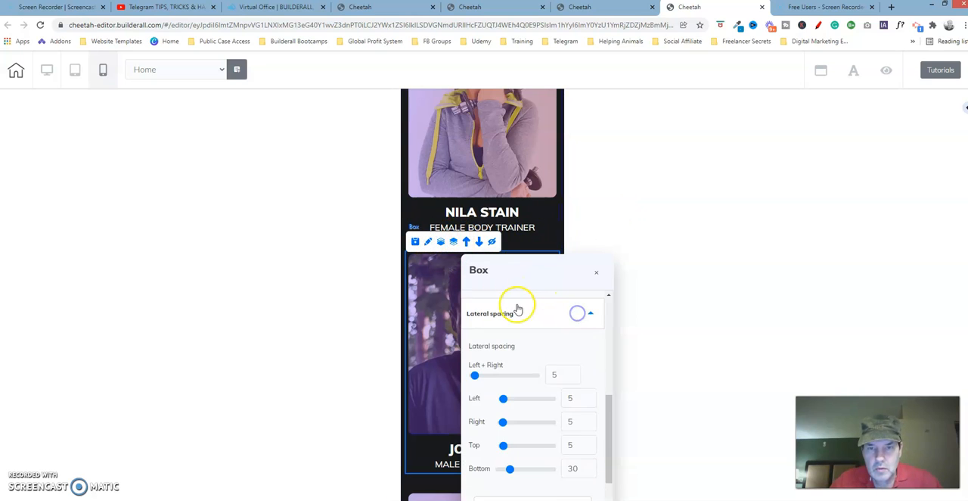
{"action": "left_click_drag", "start_coordinate": [610, 424], "coordinate": [612, 307]}
{"action": "left_click", "coordinate": [574, 320]}
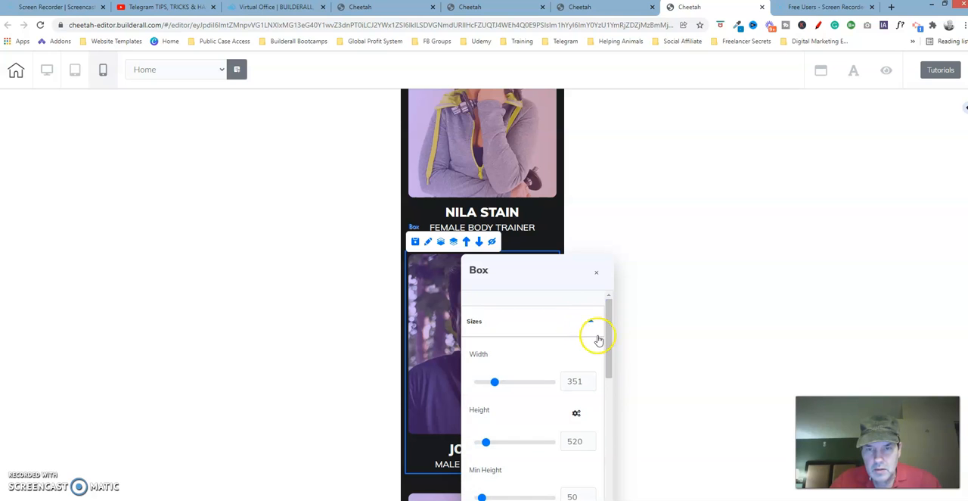
{"action": "left_click_drag", "start_coordinate": [576, 268], "coordinate": [687, 140]}
{"action": "mouse_move", "coordinate": [724, 189]}
{"action": "left_mouse_down"}
{"action": "mouse_move", "coordinate": [723, 219]}
{"action": "mouse_move", "coordinate": [725, 198]}
{"action": "left_mouse_up"}
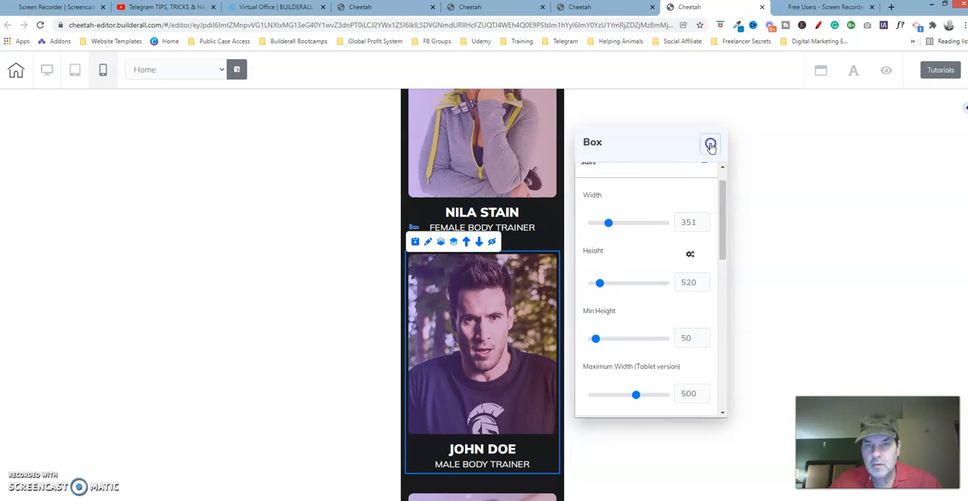
In the edited Cheetah page, set the bottom lateral spacing of the dark T-shirt trainer's box to 30
{"action": "left_click", "coordinate": [504, 6]}
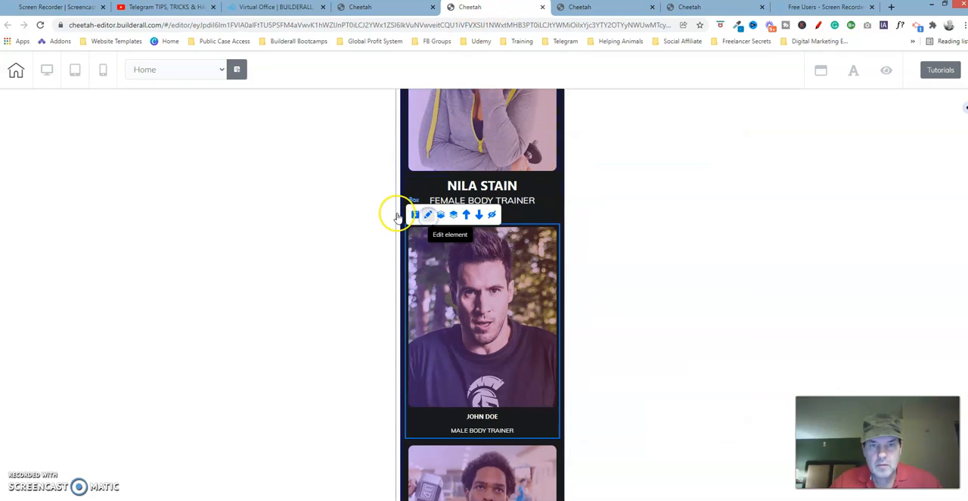
{"action": "left_click", "coordinate": [428, 215]}
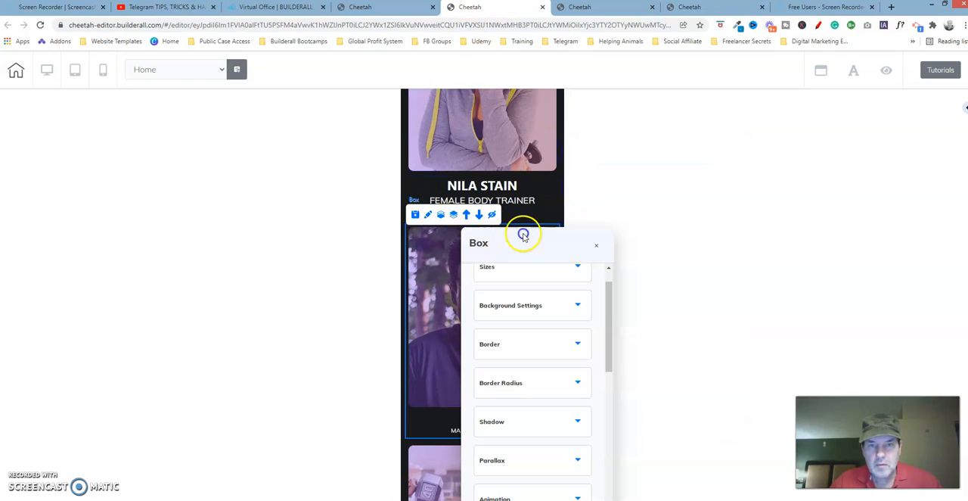
{"action": "left_click_drag", "start_coordinate": [524, 236], "coordinate": [700, 88]}
{"action": "left_click", "coordinate": [741, 123]}
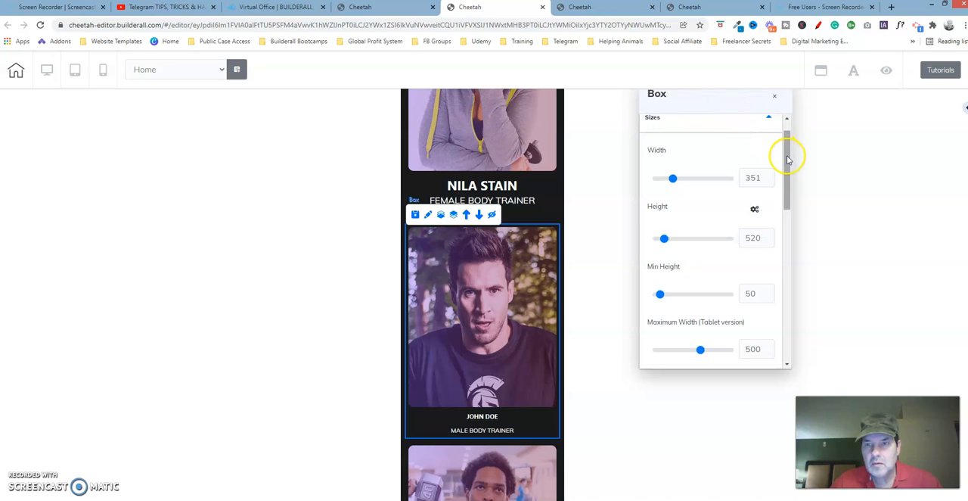
{"action": "left_click_drag", "start_coordinate": [789, 162], "coordinate": [787, 284]}
{"action": "left_click", "coordinate": [755, 199]}
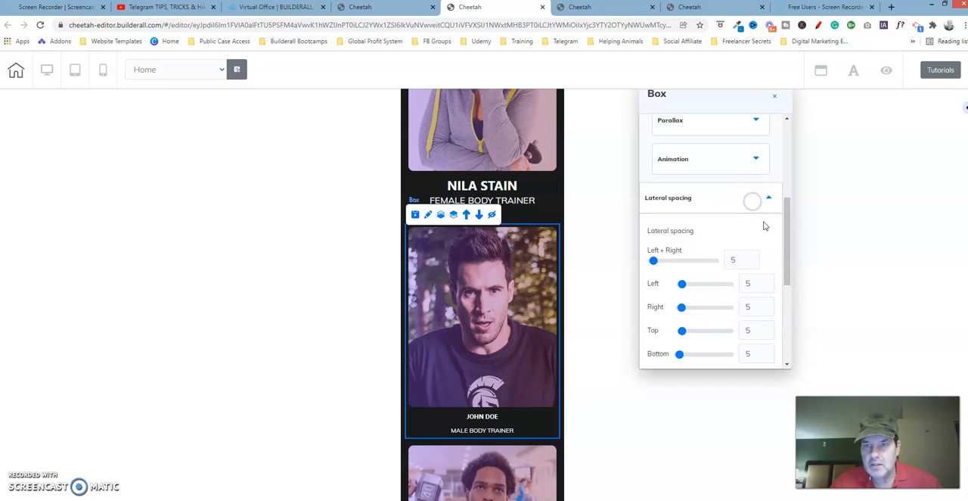
{"action": "left_click_drag", "start_coordinate": [783, 253], "coordinate": [789, 280]}
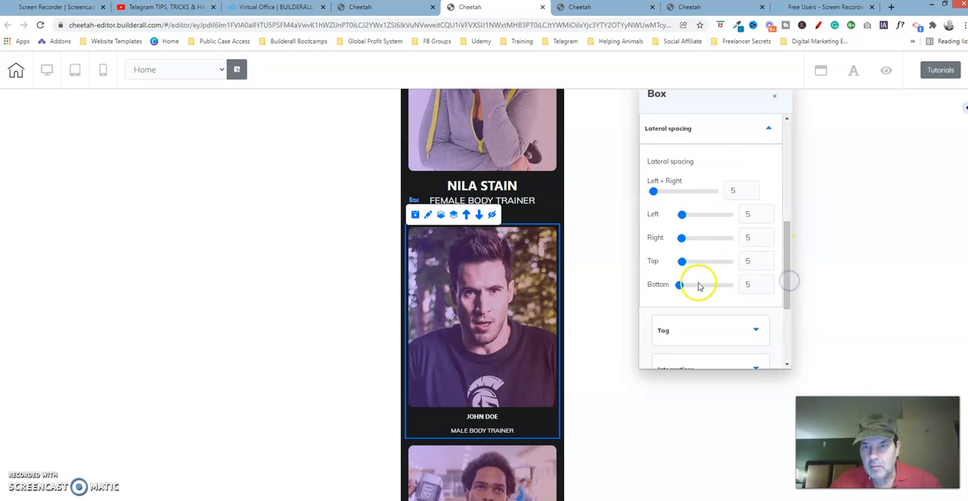
{"action": "left_click_drag", "start_coordinate": [679, 289], "coordinate": [689, 290]}
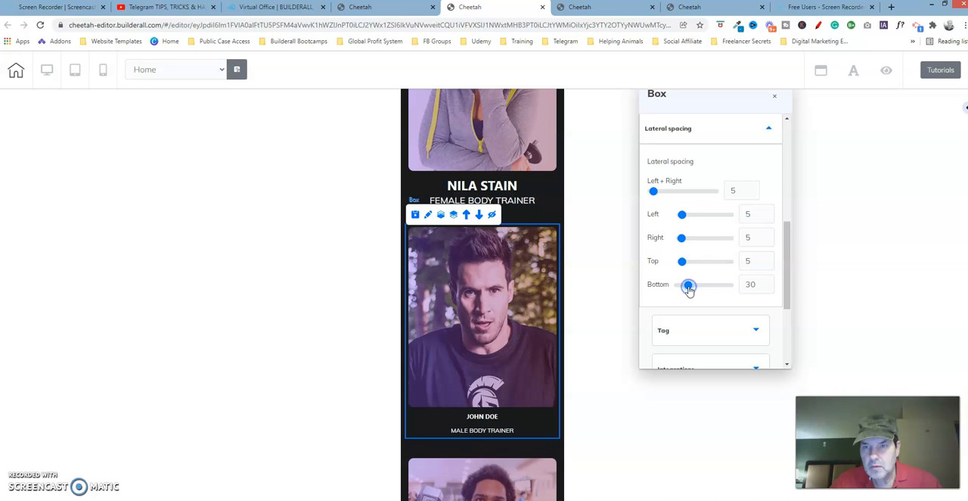
{"action": "left_click", "coordinate": [776, 95]}
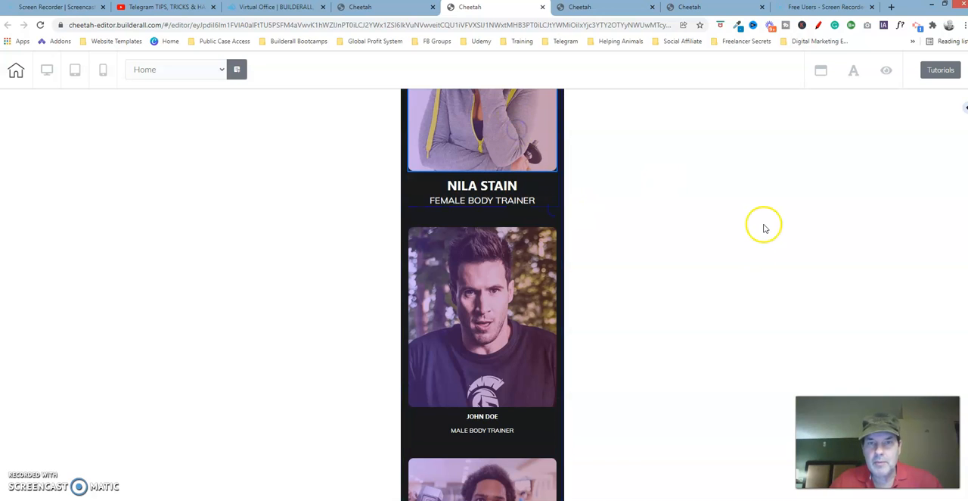
Examine the general, size and lateral spacing settings of the female trainer's image
{"action": "scroll", "coordinate": [482, 295], "scroll_direction": "up", "scroll_amount": 3}
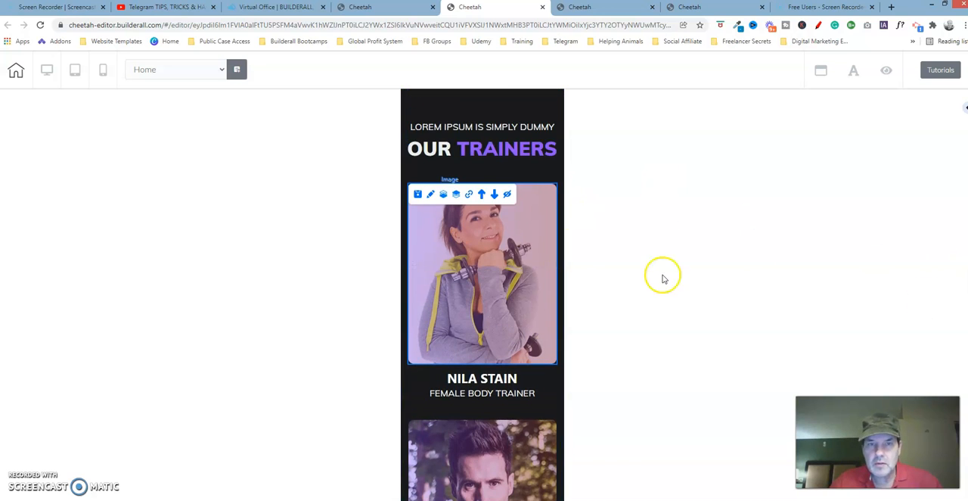
{"action": "left_click", "coordinate": [430, 194]}
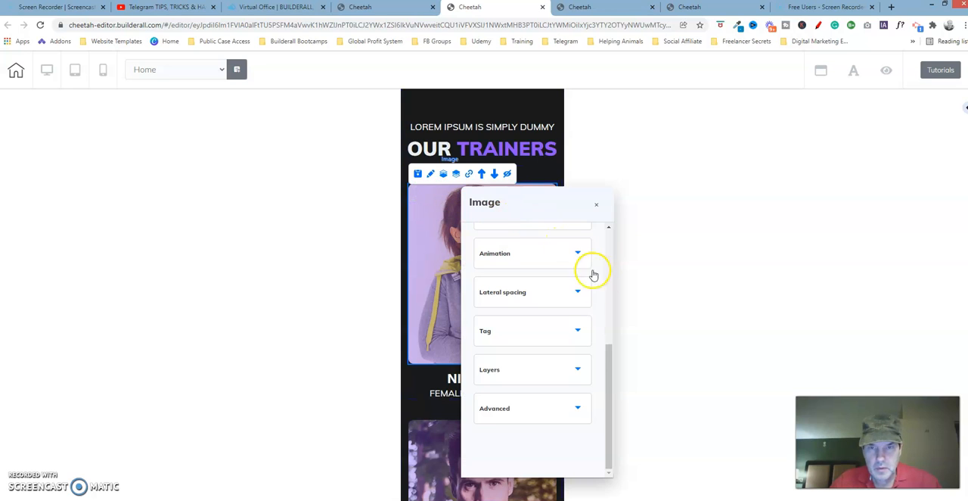
{"action": "left_click_drag", "start_coordinate": [610, 341], "coordinate": [612, 236]}
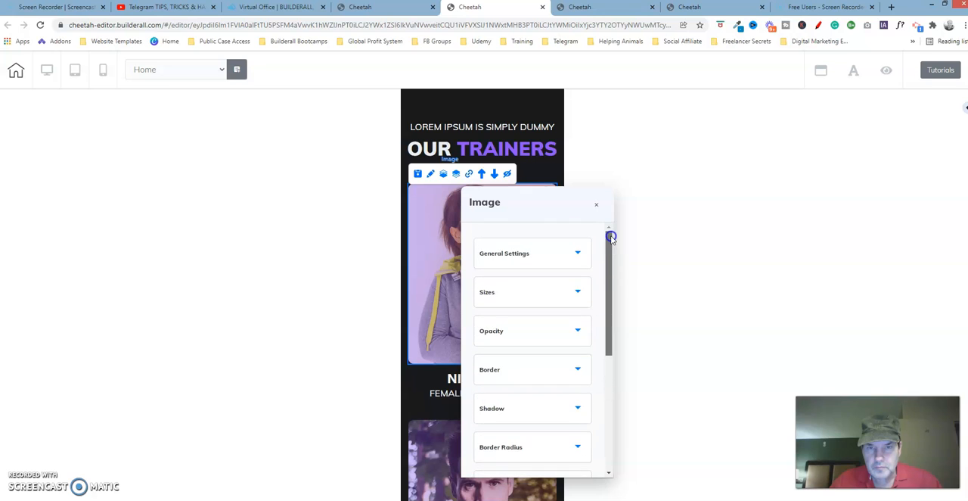
{"action": "left_click", "coordinate": [567, 256]}
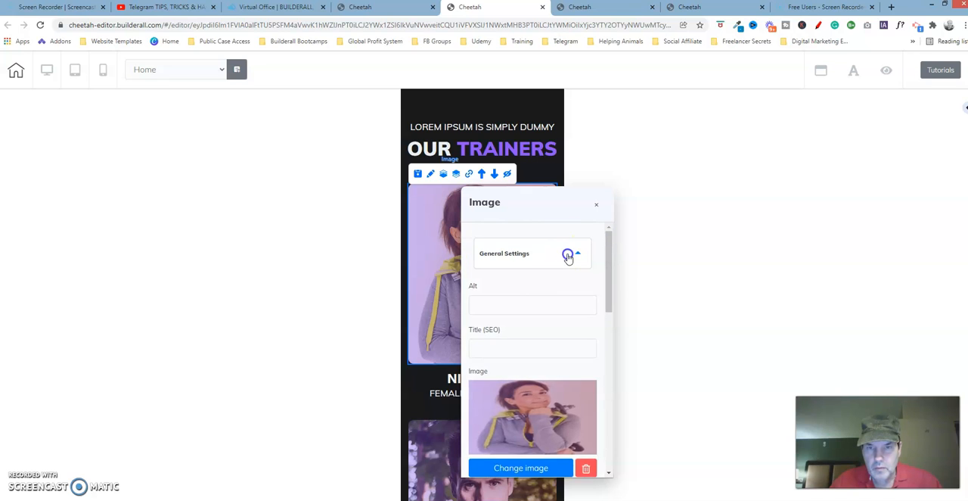
{"action": "left_click", "coordinate": [564, 287]}
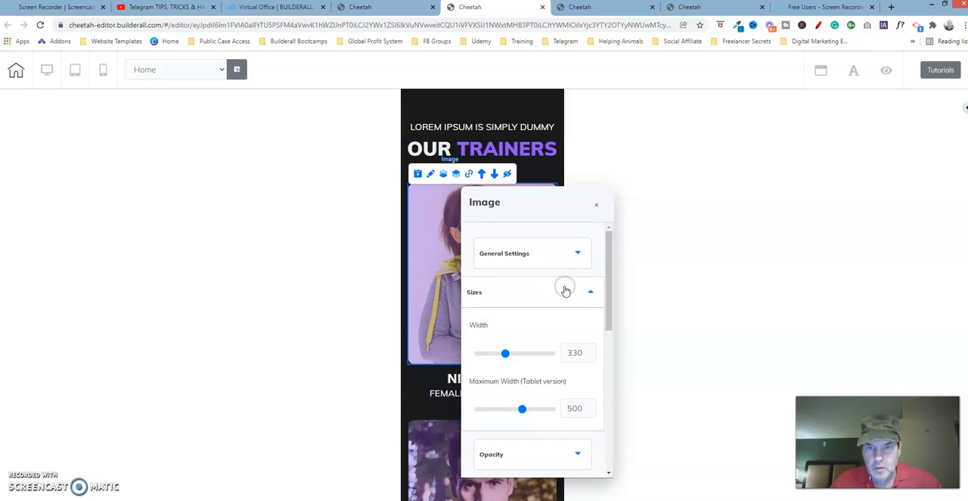
{"action": "left_click", "coordinate": [565, 291]}
{"action": "left_click_drag", "start_coordinate": [611, 270], "coordinate": [611, 379]}
{"action": "left_click", "coordinate": [564, 308]}
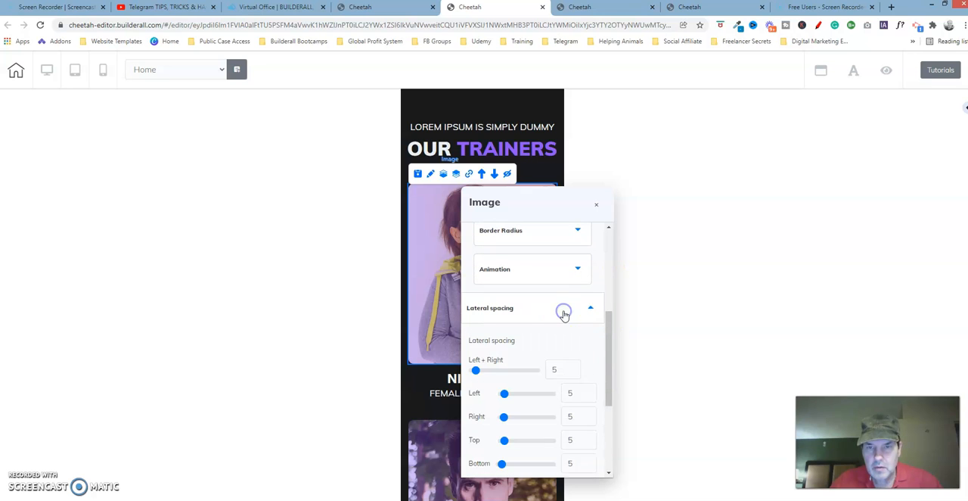
{"action": "left_click_drag", "start_coordinate": [608, 346], "coordinate": [610, 372]}
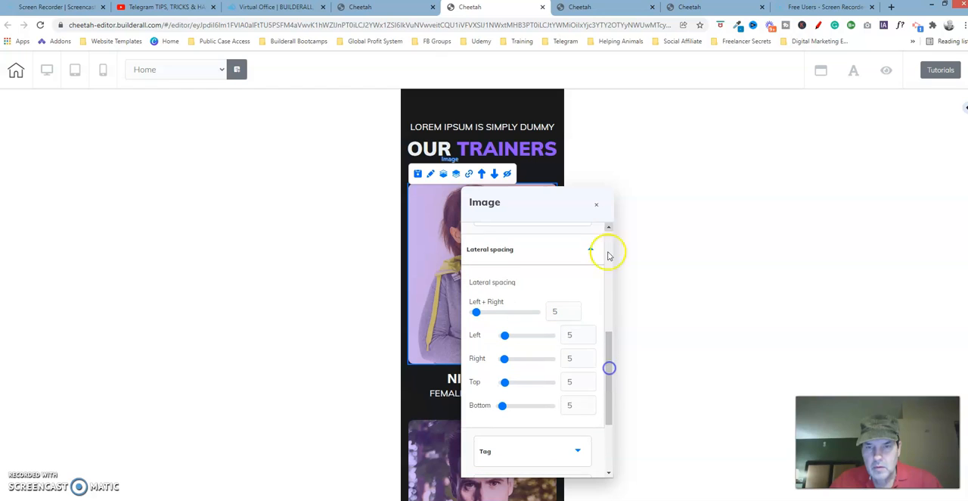
Examine the lateral spacing and other settings of the dark T-shirt trainer's image
{"action": "left_click", "coordinate": [596, 207]}
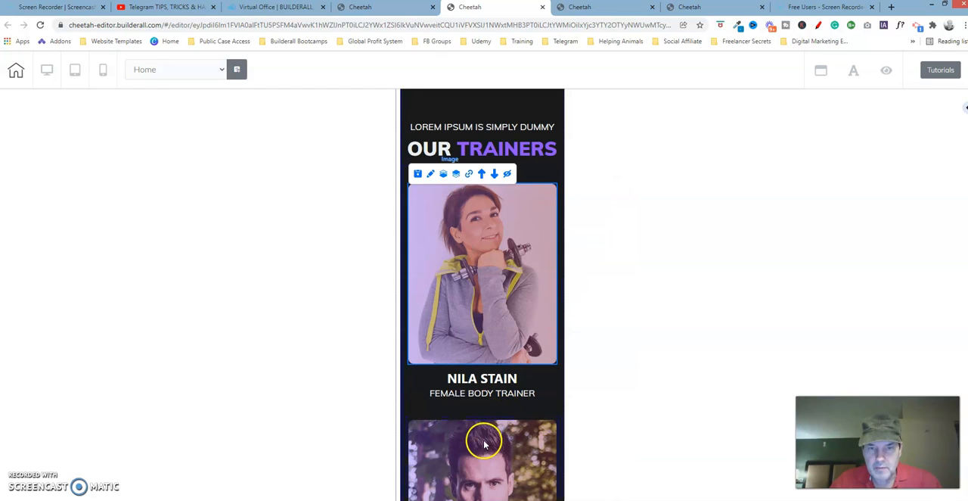
{"action": "mouse_move", "coordinate": [449, 441]}
{"action": "left_click", "coordinate": [433, 414]}
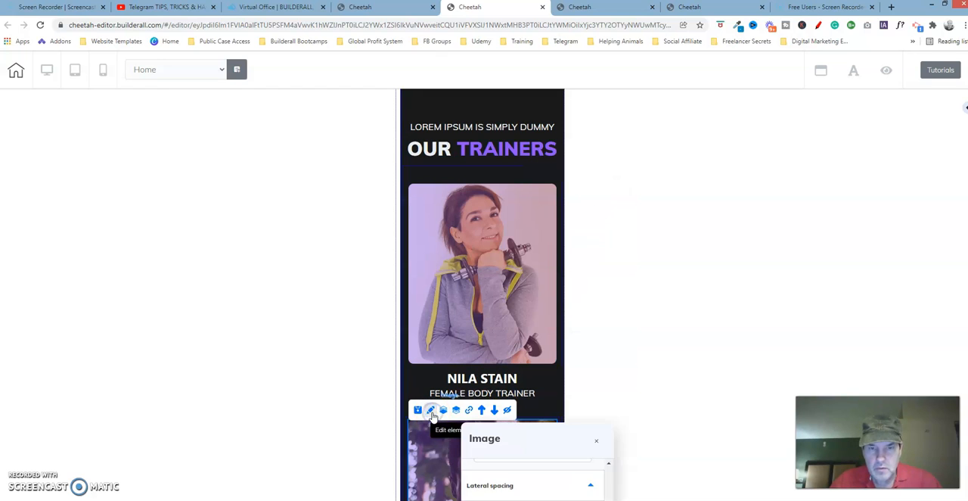
{"action": "left_click_drag", "start_coordinate": [523, 438], "coordinate": [710, 97]}
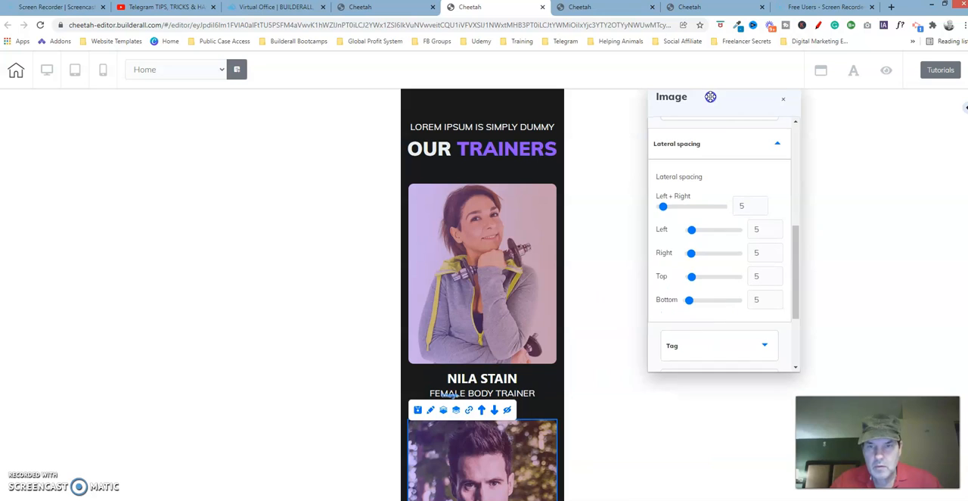
{"action": "left_click_drag", "start_coordinate": [795, 253], "coordinate": [812, 137]}
{"action": "left_click", "coordinate": [764, 185]}
{"action": "left_click", "coordinate": [784, 99]}
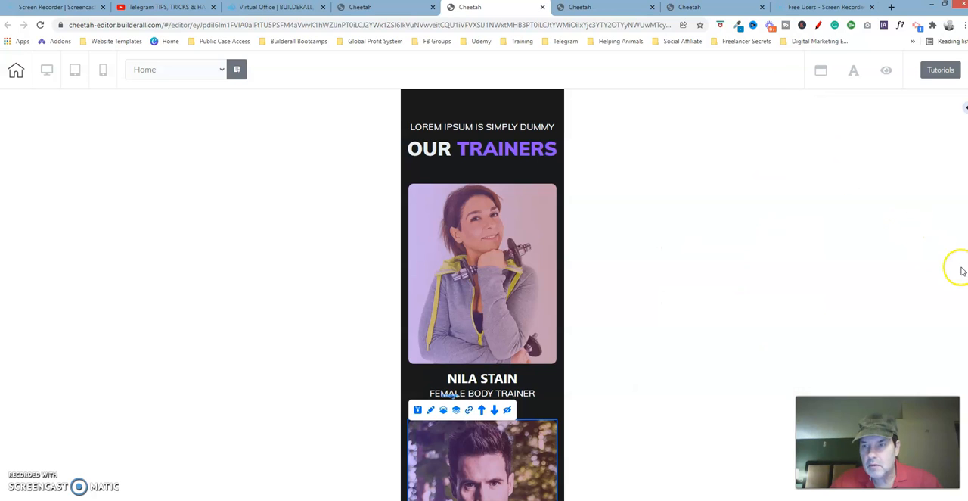
Compare the outlines of the female trainer's image and its enclosing box at a larger page zoom
{"action": "left_click", "coordinate": [406, 185]}
{"action": "left_click", "coordinate": [406, 185]}
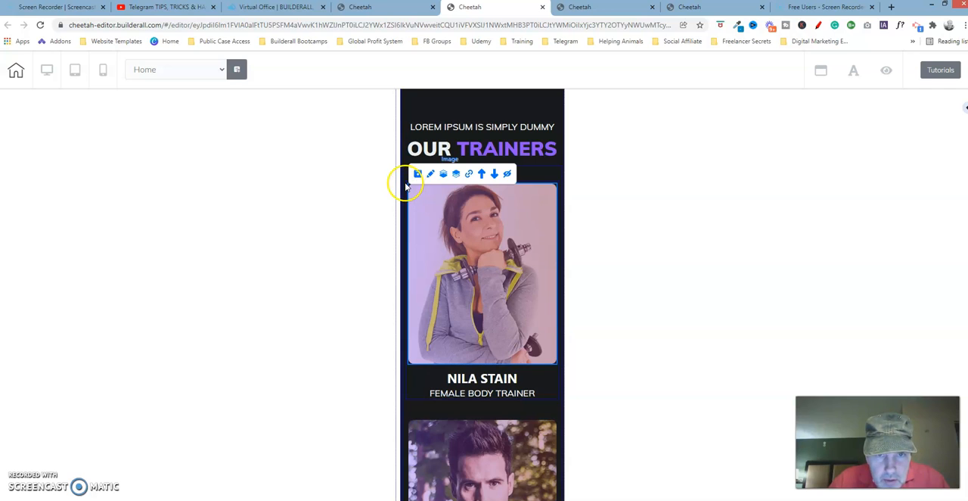
{"action": "left_click", "coordinate": [406, 185]}
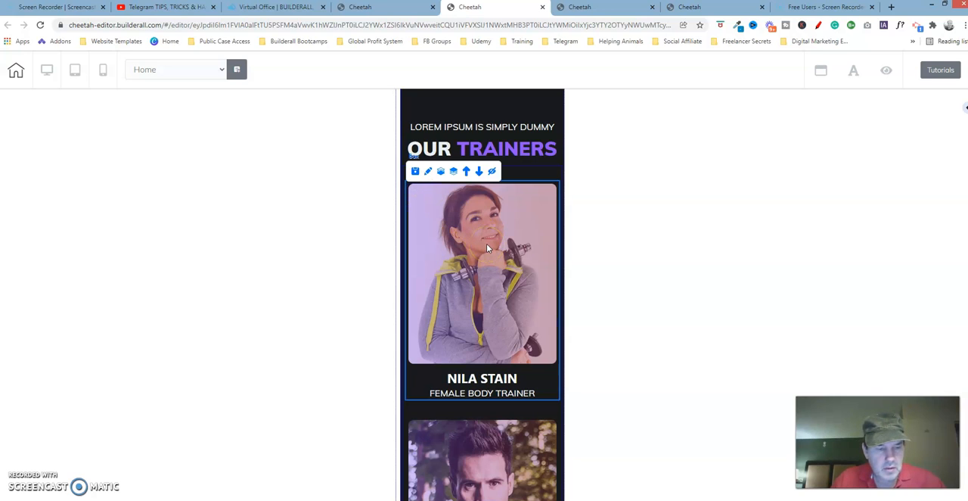
{"action": "key", "text": "ctrl+plus"}
{"action": "key", "text": "ctrl+plus"}
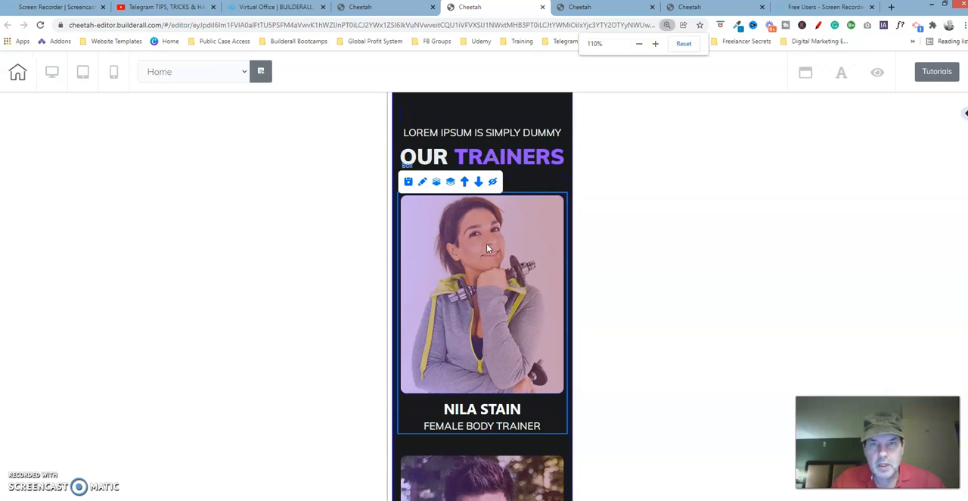
{"action": "key", "text": "ctrl+plus"}
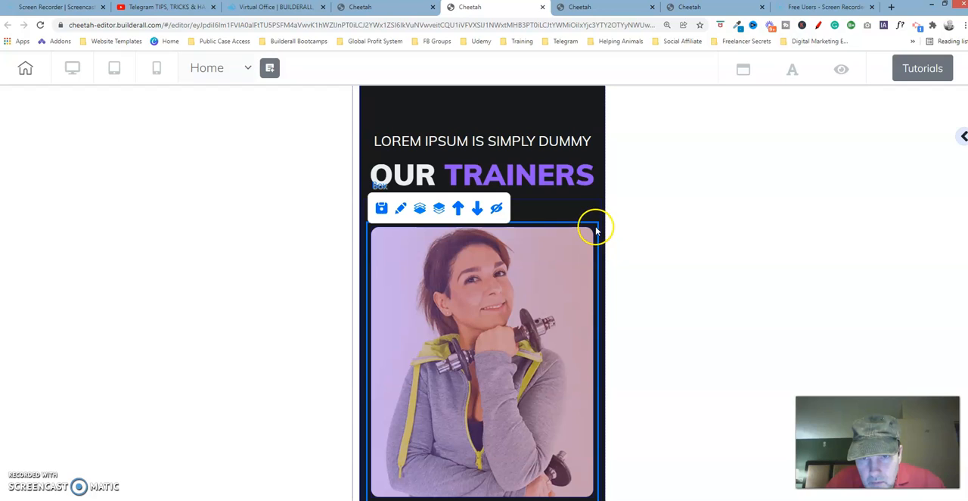
{"action": "left_click", "coordinate": [594, 233]}
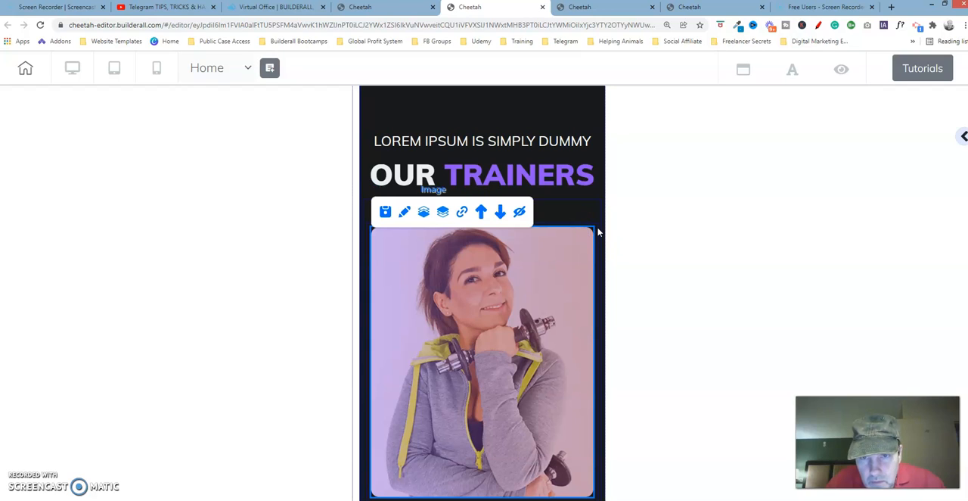
{"action": "left_click", "coordinate": [598, 232]}
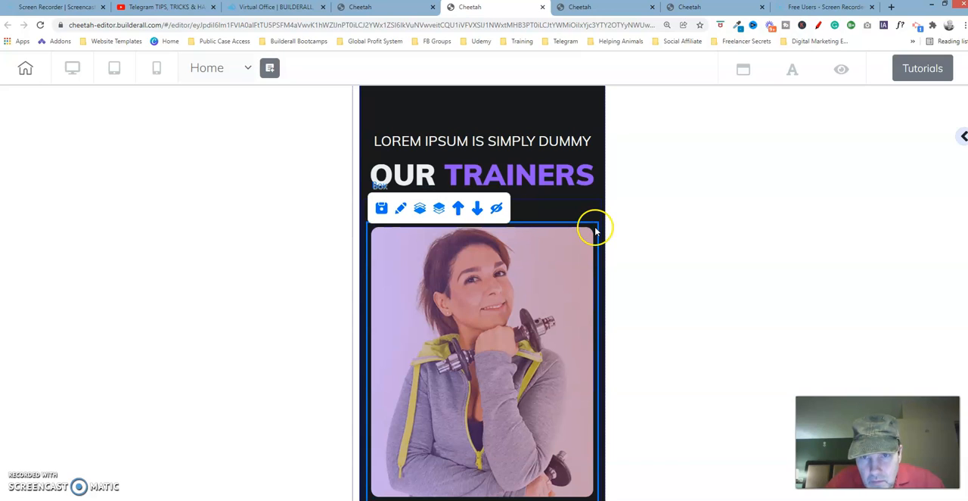
{"action": "left_click", "coordinate": [595, 231]}
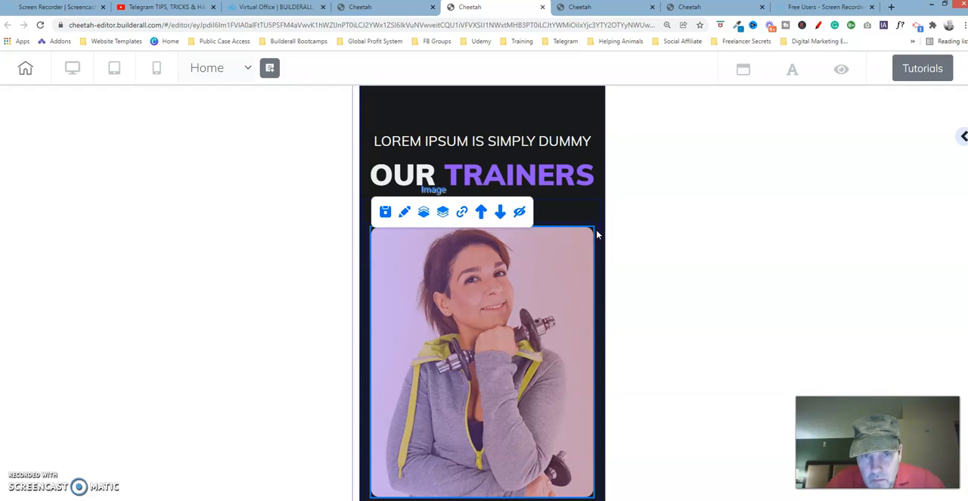
Examine the lateral spacing settings of the box that encloses the female trainer
{"action": "scroll", "coordinate": [483, 303], "scroll_direction": "down", "scroll_amount": 1}
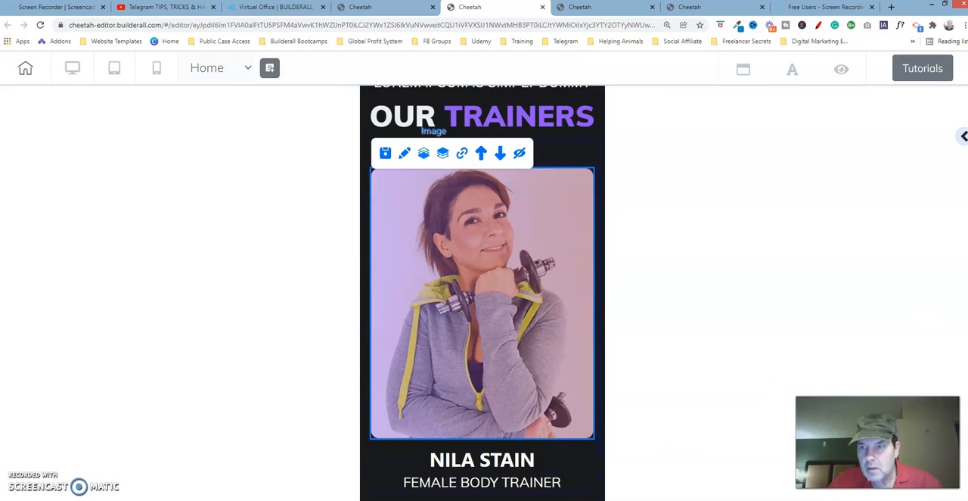
{"action": "scroll", "coordinate": [482, 293], "scroll_direction": "down", "scroll_amount": 5}
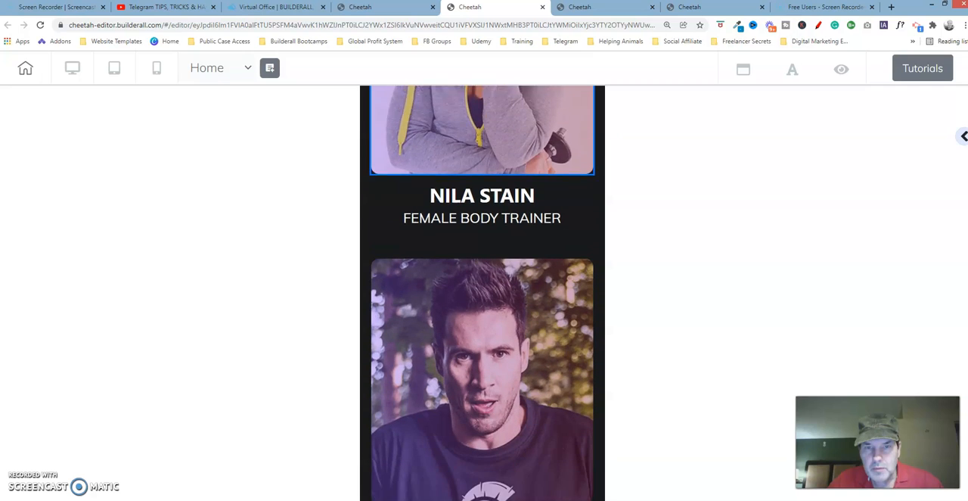
{"action": "scroll", "coordinate": [482, 293], "scroll_direction": "up", "scroll_amount": 5}
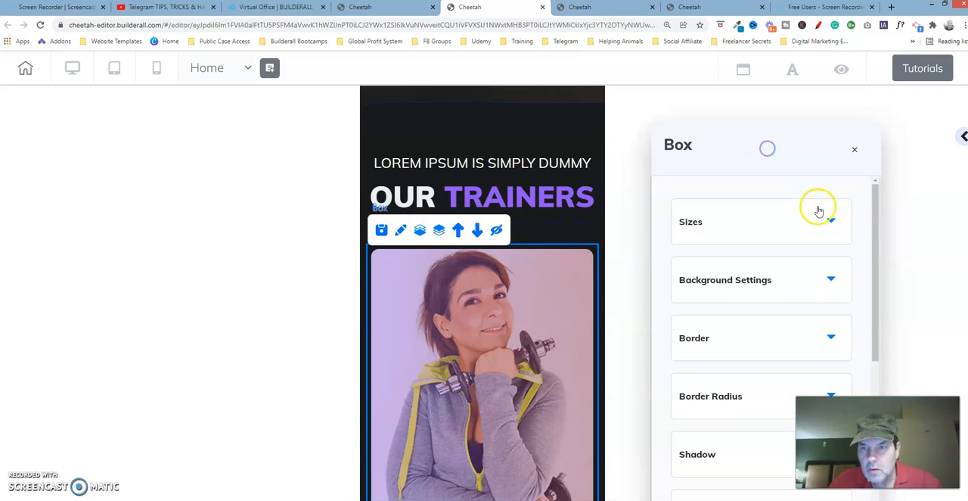
{"action": "left_click", "coordinate": [818, 213]}
{"action": "left_click_drag", "start_coordinate": [811, 149], "coordinate": [783, 107]}
{"action": "left_click_drag", "start_coordinate": [846, 186], "coordinate": [871, 405]}
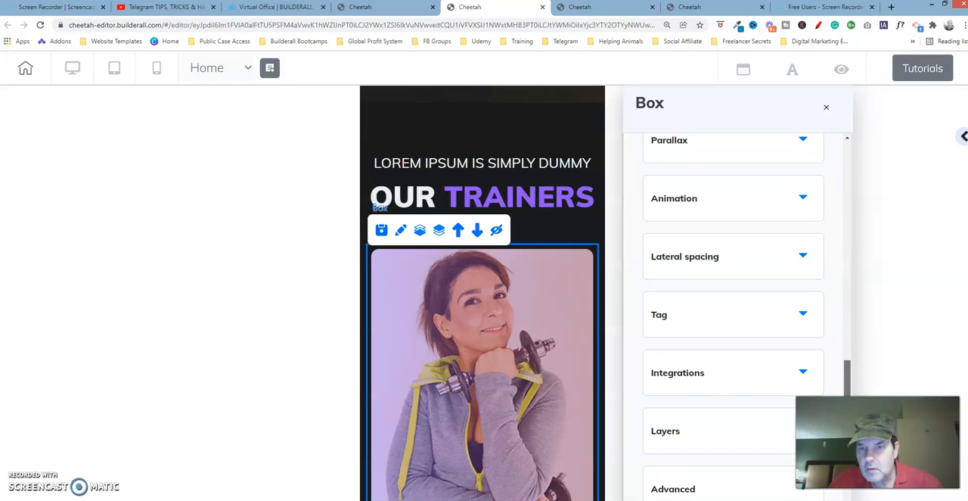
{"action": "left_click", "coordinate": [806, 256]}
{"action": "left_click_drag", "start_coordinate": [843, 291], "coordinate": [853, 368]}
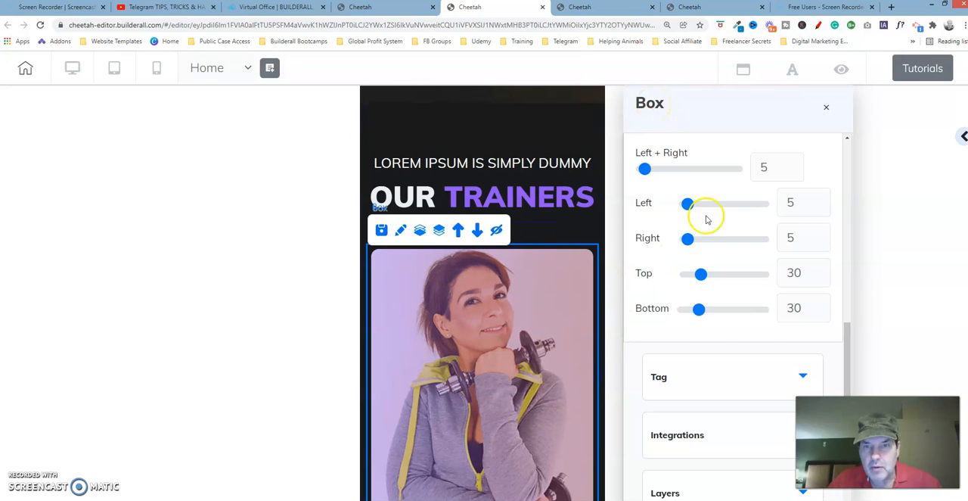
{"action": "left_click", "coordinate": [823, 108]}
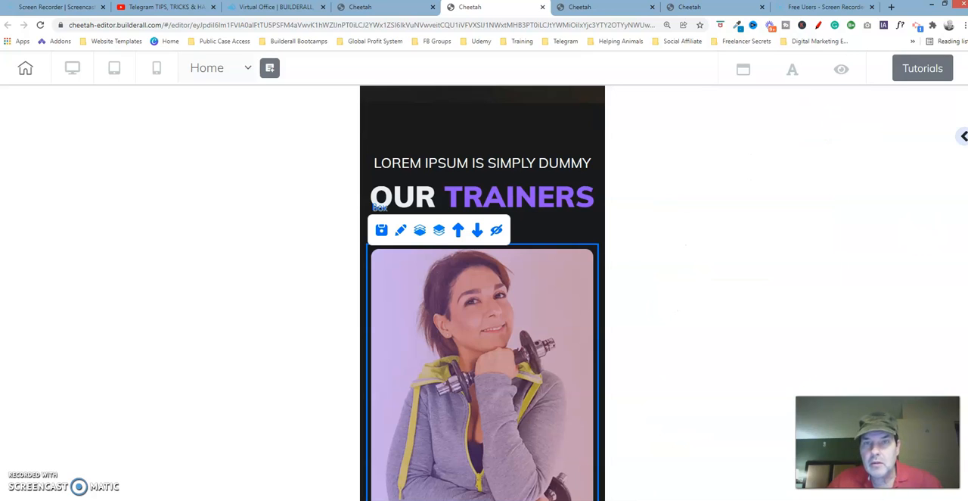
Set the top lateral spacing of the dark T-shirt trainer's box to 30
{"action": "scroll", "coordinate": [482, 303], "scroll_direction": "down", "scroll_amount": 5}
{"action": "scroll", "coordinate": [482, 293], "scroll_direction": "down", "scroll_amount": 3}
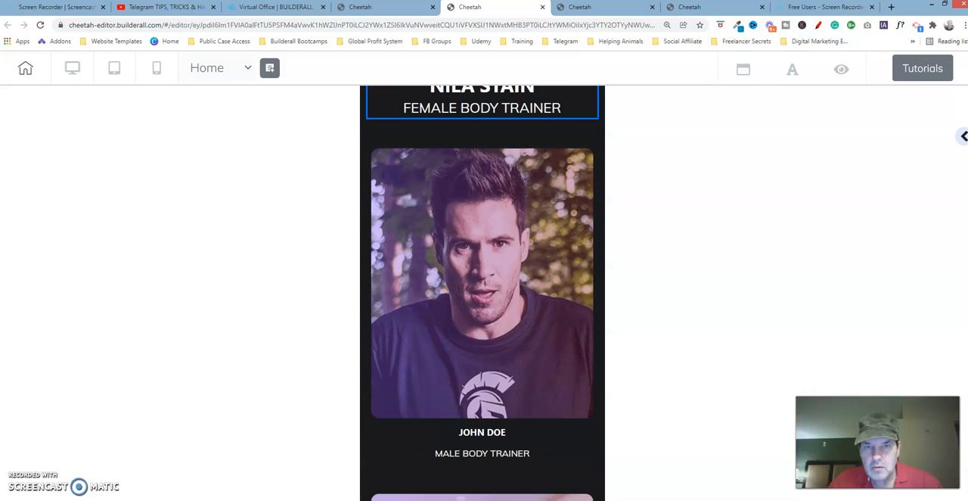
{"action": "left_click", "coordinate": [370, 149]}
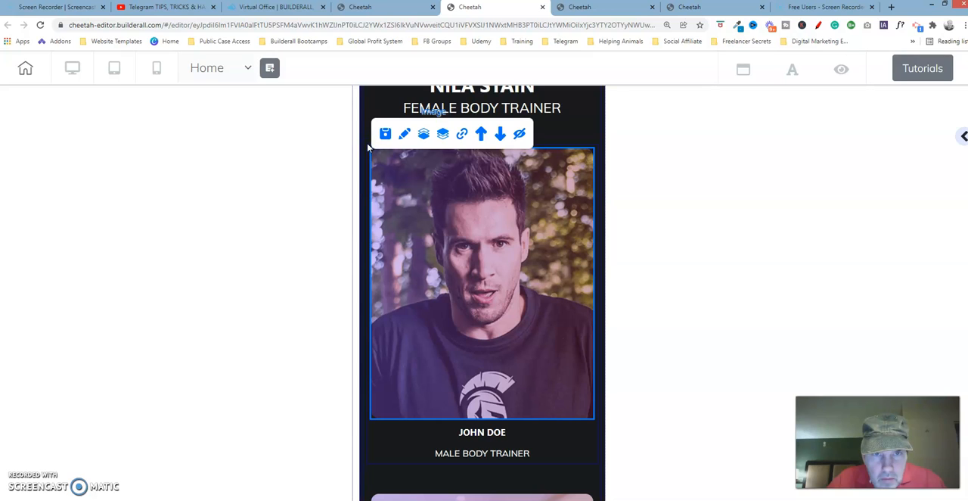
{"action": "left_click", "coordinate": [367, 144]}
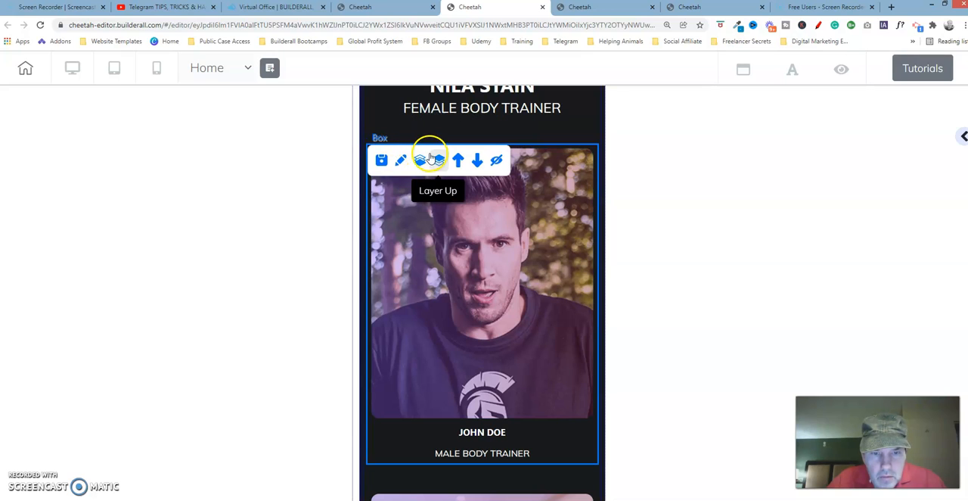
{"action": "left_click", "coordinate": [400, 159]}
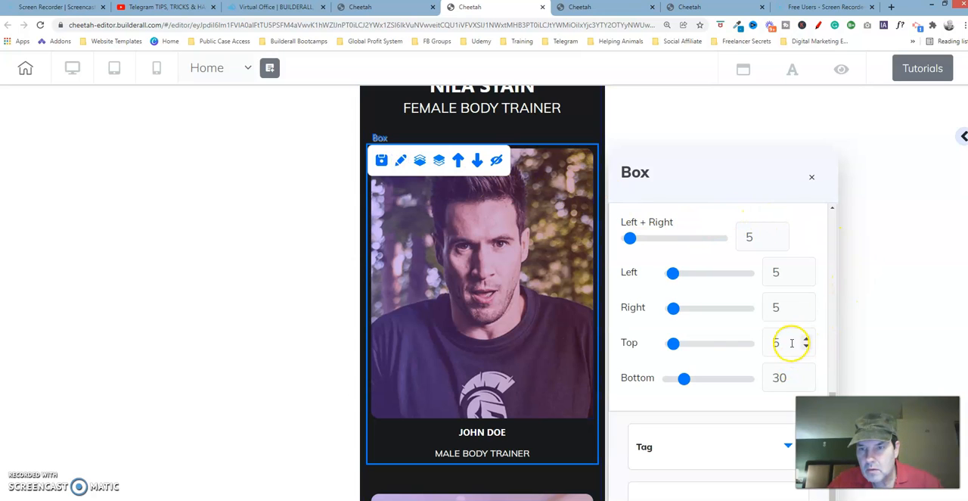
{"action": "left_click_drag", "start_coordinate": [675, 343], "coordinate": [687, 344]}
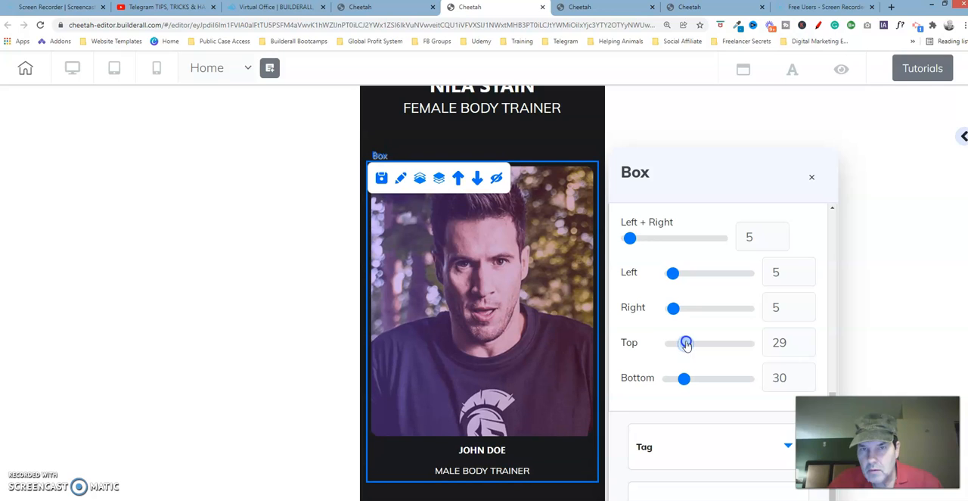
{"action": "left_click", "coordinate": [806, 338]}
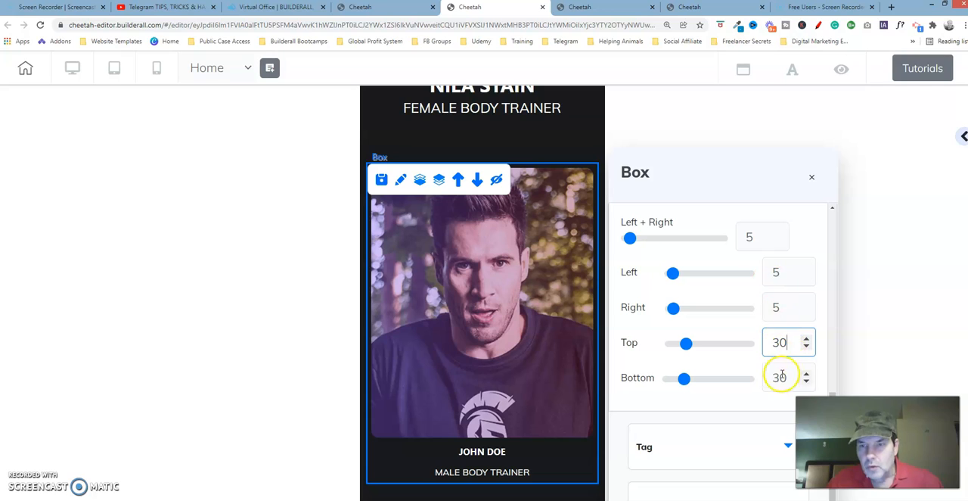
{"action": "left_click", "coordinate": [811, 180]}
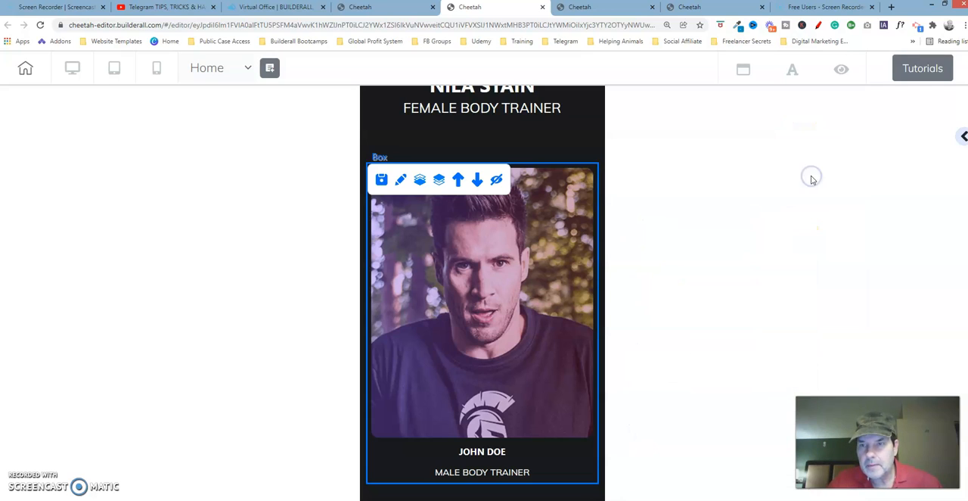
In the last open Cheetah tab, examine the mobile text size and lateral spacing of the dark T-shirt trainer's name caption
{"action": "key", "text": "ctrl+minus"}
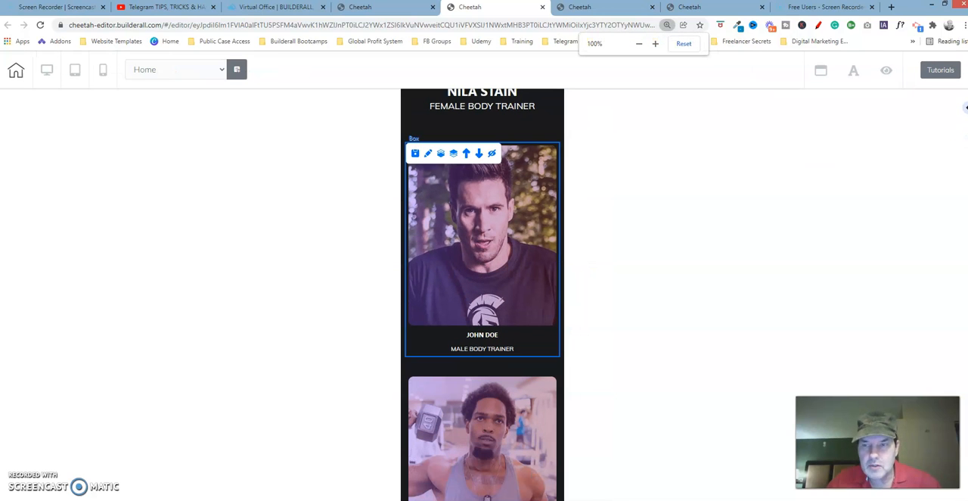
{"action": "left_click_drag", "start_coordinate": [966, 337], "coordinate": [967, 334]}
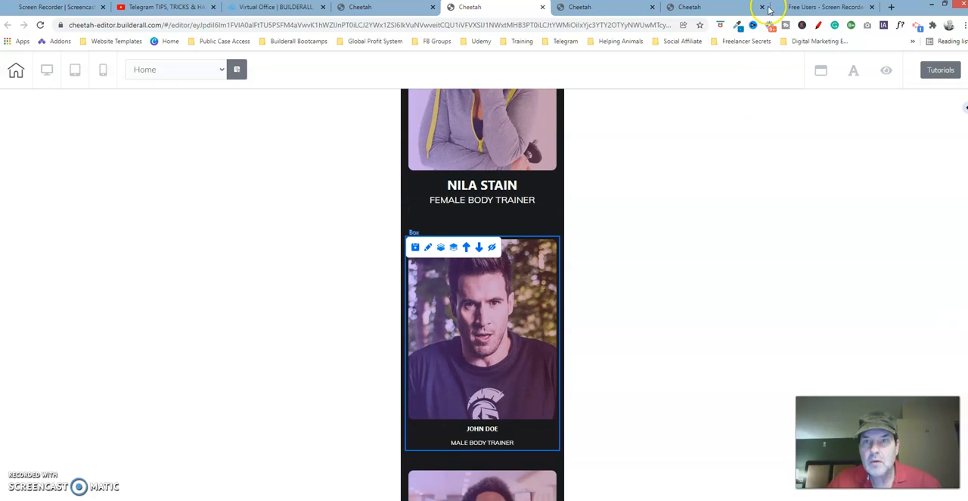
{"action": "left_click", "coordinate": [736, 7]}
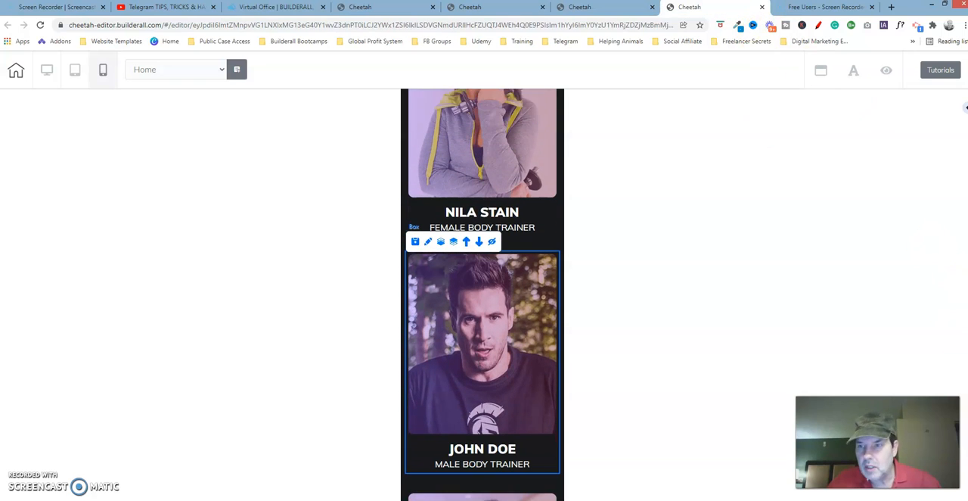
{"action": "scroll", "coordinate": [483, 295], "scroll_direction": "up", "scroll_amount": 1}
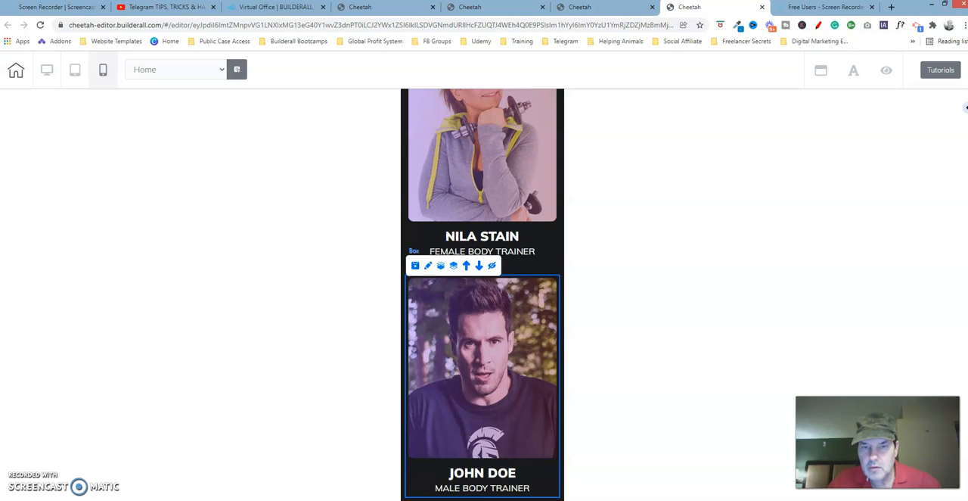
{"action": "scroll", "coordinate": [483, 295], "scroll_direction": "down", "scroll_amount": 2}
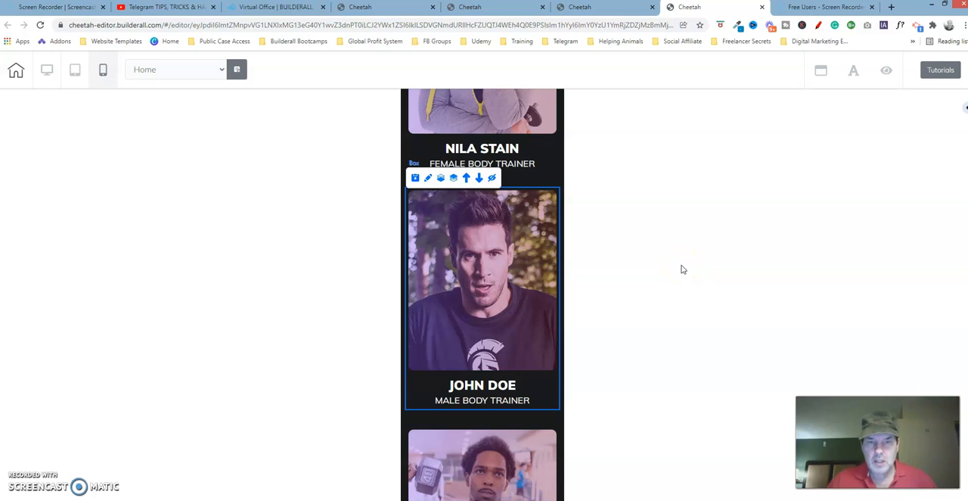
{"action": "left_click", "coordinate": [482, 387]}
{"action": "left_click", "coordinate": [432, 367]}
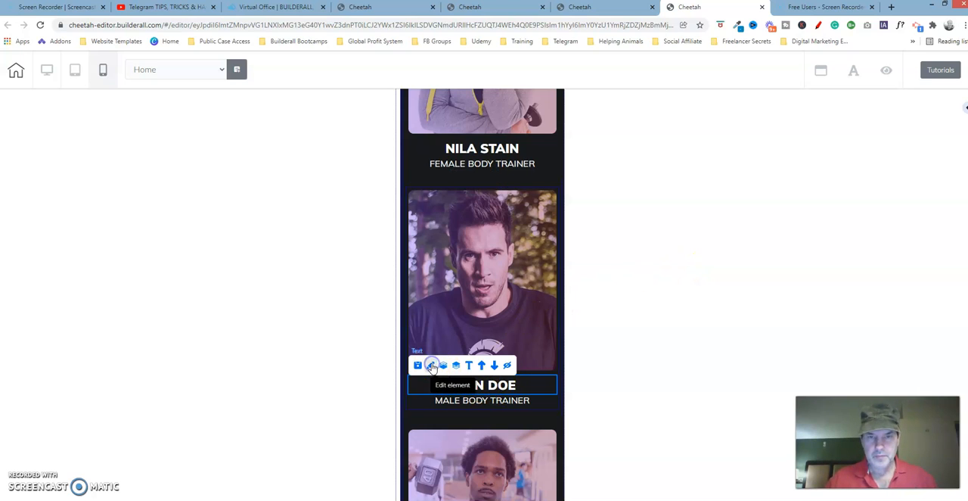
{"action": "left_click_drag", "start_coordinate": [551, 396], "coordinate": [709, 161]}
{"action": "left_click", "coordinate": [720, 211]}
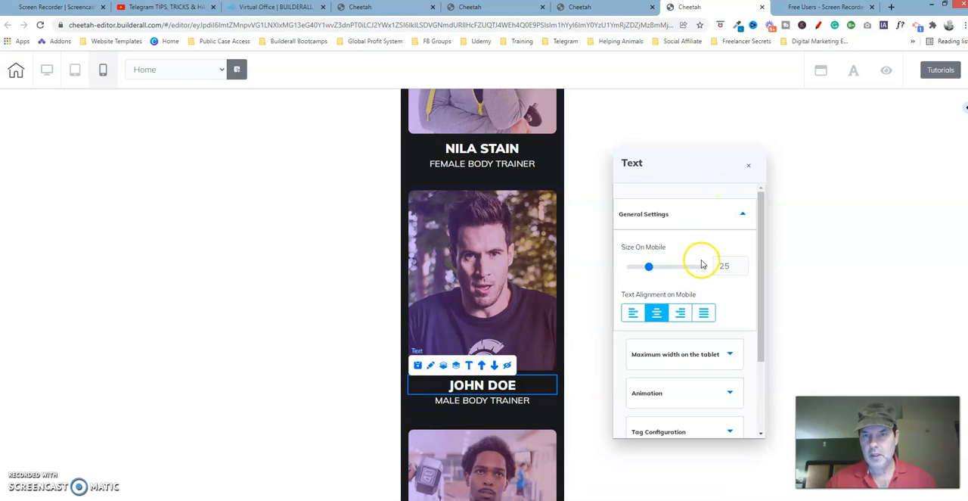
{"action": "left_click_drag", "start_coordinate": [762, 220], "coordinate": [752, 324]}
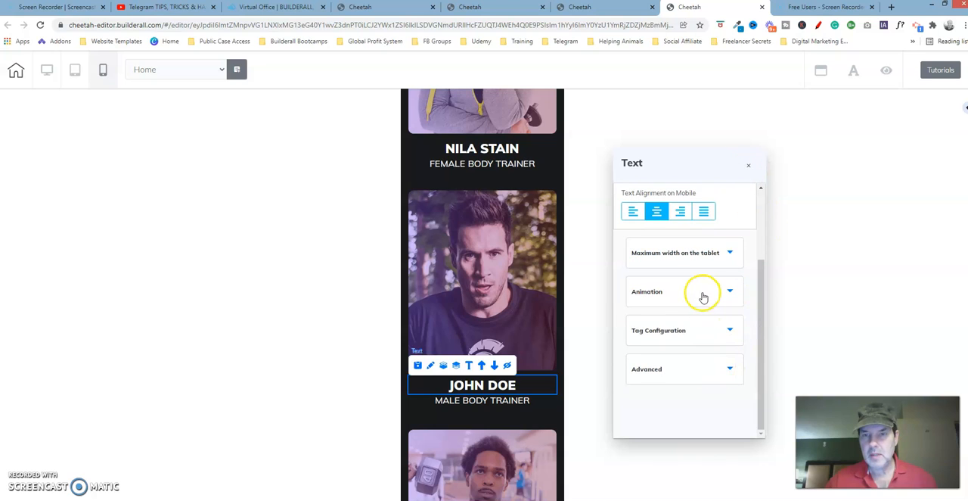
{"action": "left_click", "coordinate": [710, 369]}
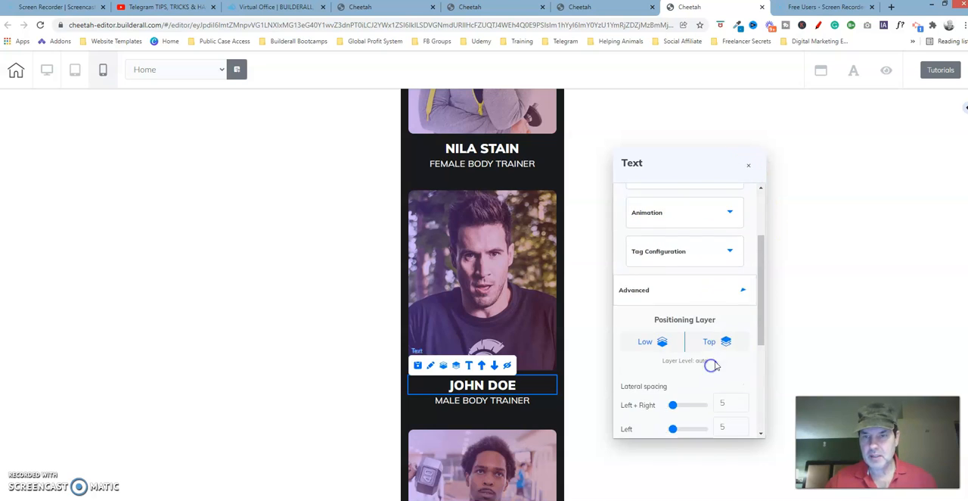
{"action": "left_click_drag", "start_coordinate": [761, 259], "coordinate": [761, 314]}
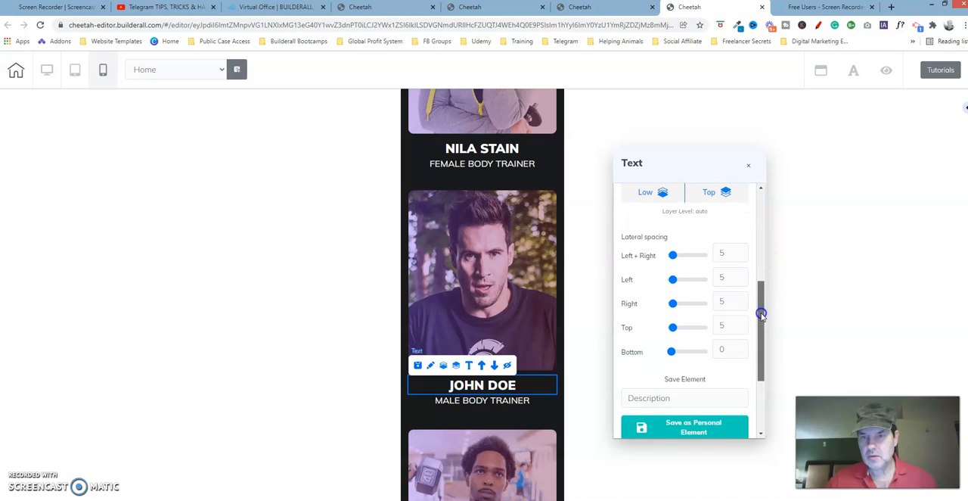
{"action": "left_click", "coordinate": [748, 167]}
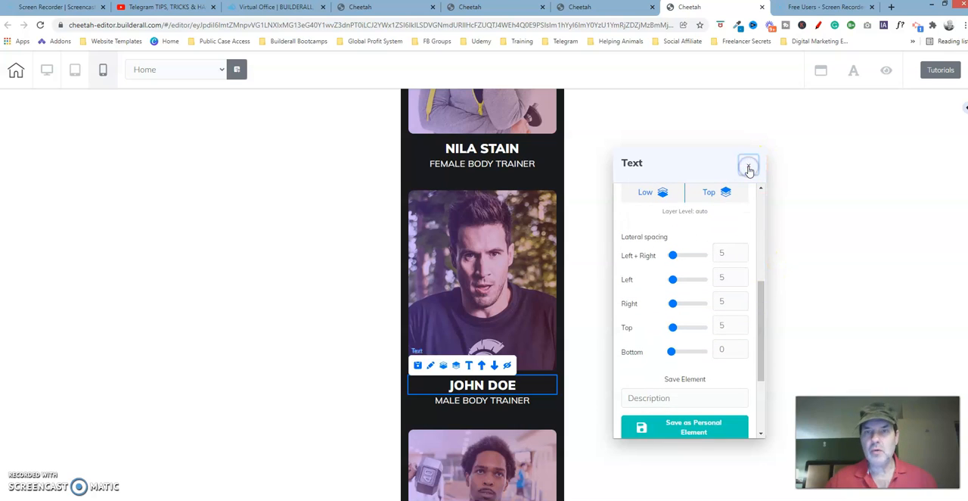
In the second Cheetah tab, set the mobile text size of the dark T-shirt trainer's name caption to 25
{"action": "left_click", "coordinate": [504, 11]}
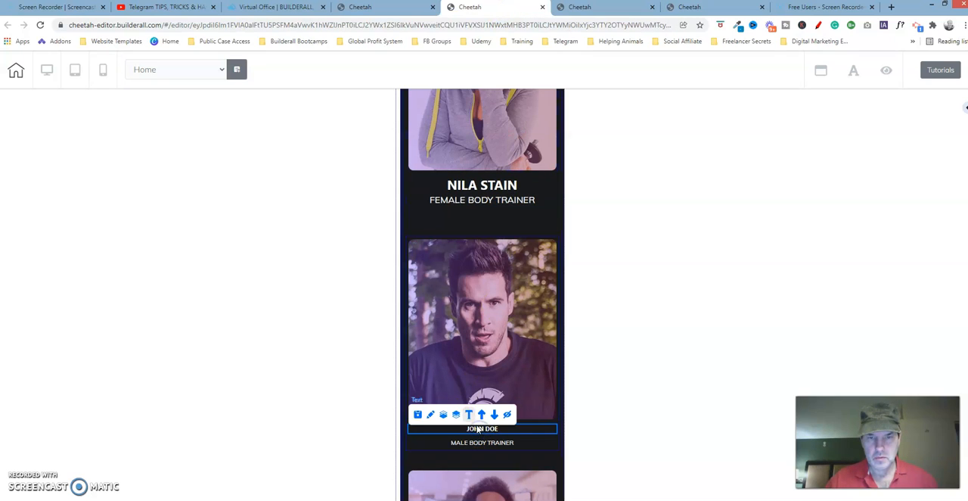
{"action": "left_click", "coordinate": [431, 414]}
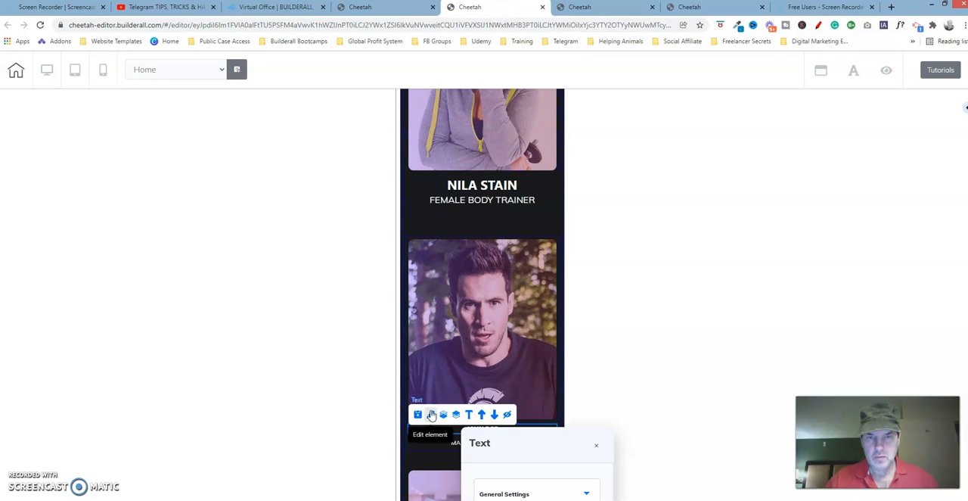
{"action": "left_click_drag", "start_coordinate": [542, 438], "coordinate": [678, 97]}
{"action": "left_click", "coordinate": [702, 146]}
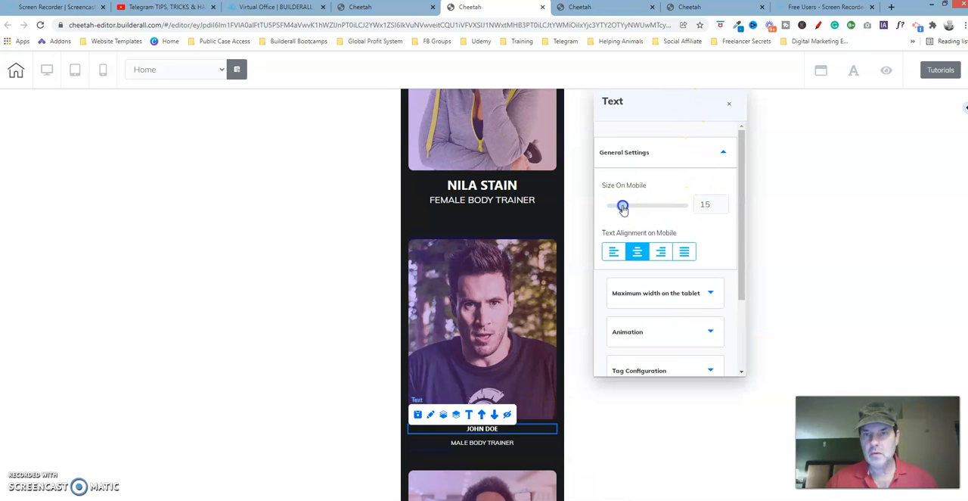
{"action": "left_click", "coordinate": [724, 202]}
{"action": "left_click", "coordinate": [723, 202]}
{"action": "left_click", "coordinate": [723, 202]}
{"action": "left_click", "coordinate": [723, 202]}
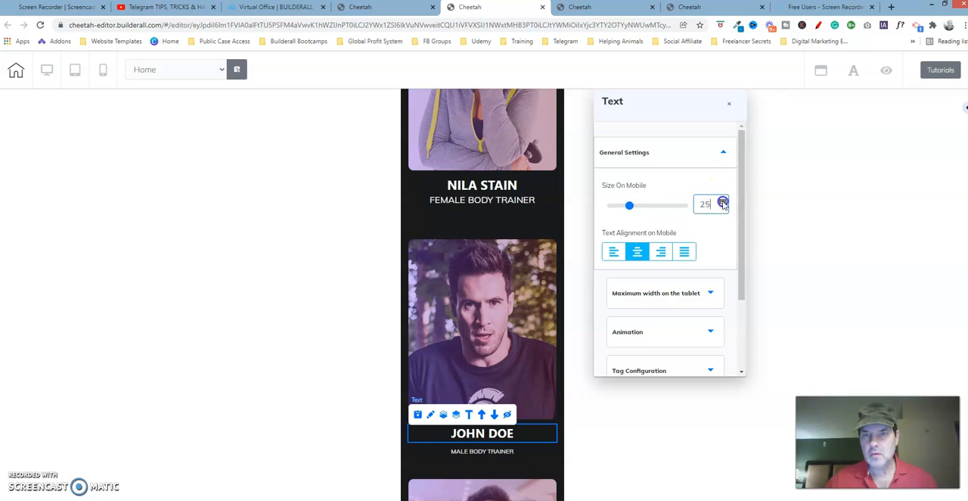
Set the bottom lateral spacing of the dark T-shirt trainer's name caption to 0 and close its settings
{"action": "left_click", "coordinate": [692, 159]}
{"action": "left_click_drag", "start_coordinate": [742, 168], "coordinate": [745, 235]}
{"action": "left_click", "coordinate": [681, 307]}
{"action": "left_click_drag", "start_coordinate": [744, 192], "coordinate": [743, 289]}
{"action": "left_click_drag", "start_coordinate": [653, 263], "coordinate": [621, 264]}
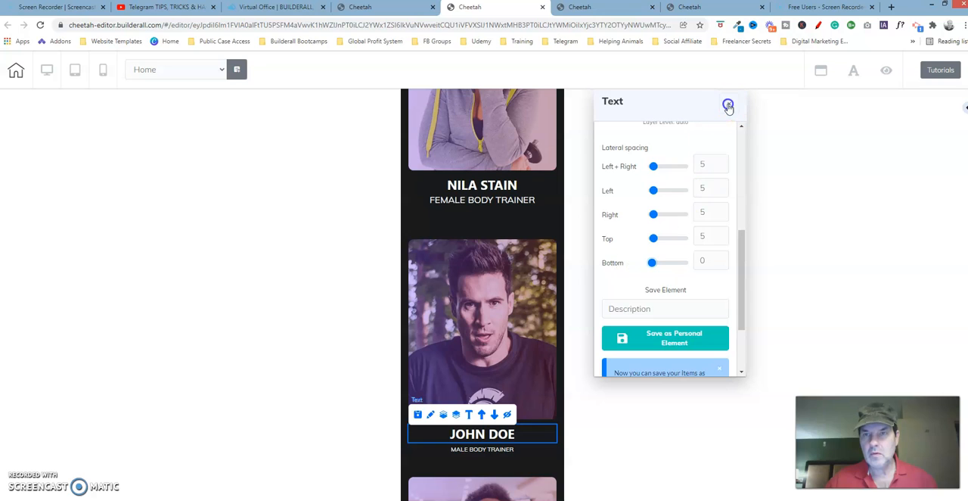
{"action": "left_click", "coordinate": [728, 105]}
In the last Cheetah tab, examine the lateral spacing and mobile text size of the dark T-shirt trainer's MALE BODY TRAINER caption
{"action": "left_click", "coordinate": [722, 6]}
{"action": "left_click", "coordinate": [464, 354]}
{"action": "left_click", "coordinate": [487, 401]}
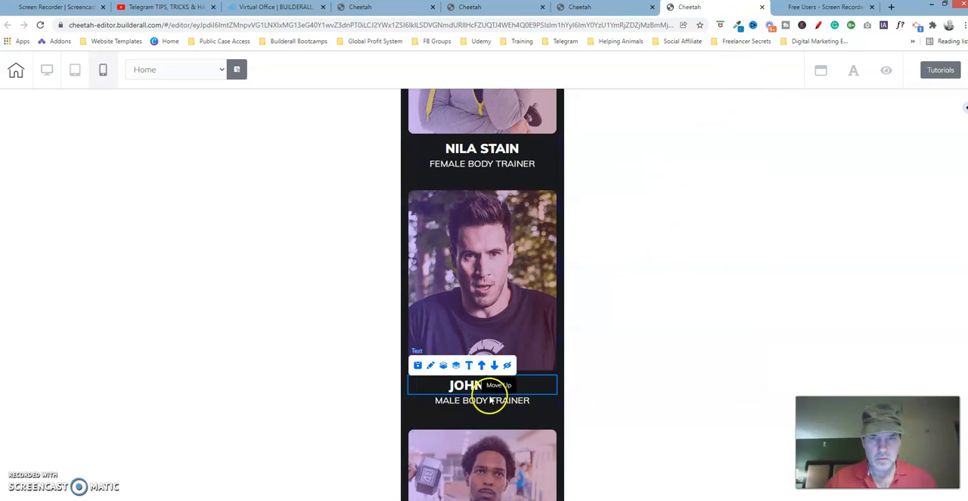
{"action": "left_click", "coordinate": [489, 405]}
{"action": "left_click", "coordinate": [429, 384]}
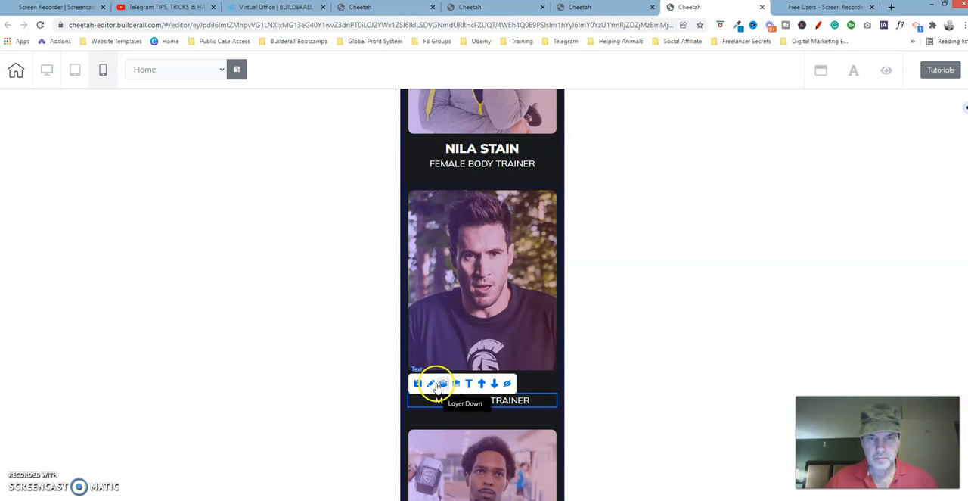
{"action": "left_click", "coordinate": [430, 385]}
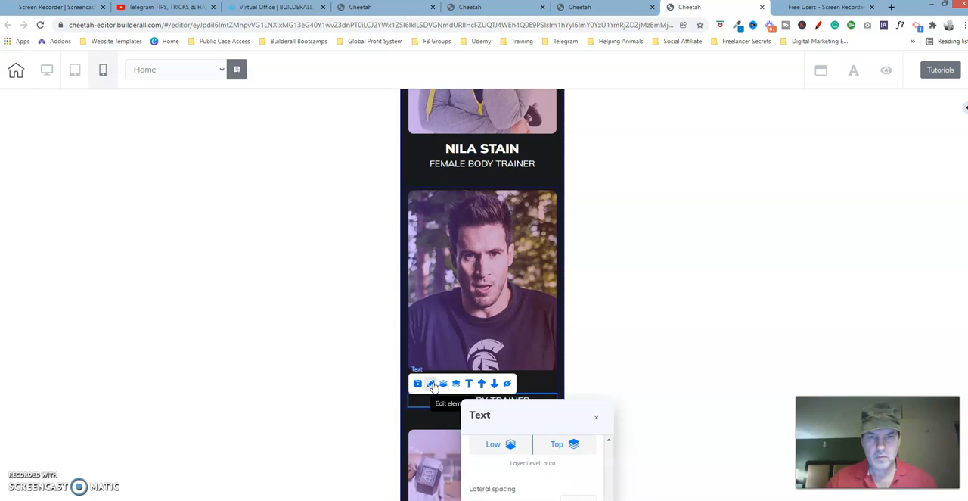
{"action": "left_click_drag", "start_coordinate": [524, 412], "coordinate": [678, 172]}
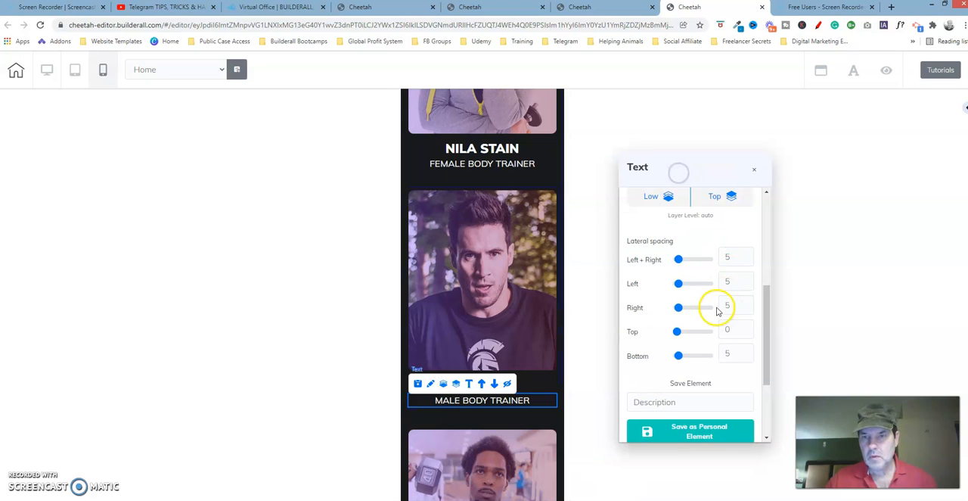
{"action": "left_click_drag", "start_coordinate": [767, 329], "coordinate": [759, 210]}
{"action": "left_click", "coordinate": [731, 214]}
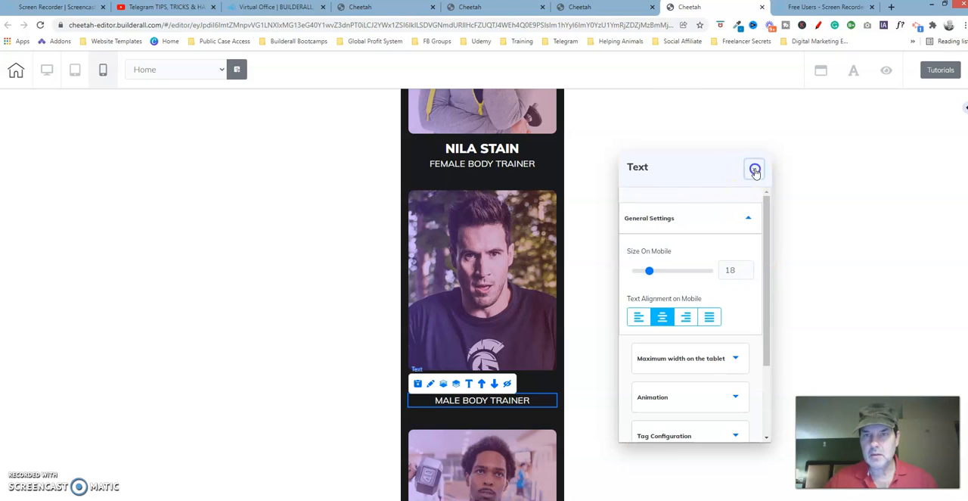
Back in the second Cheetah tab, set the top lateral spacing of the dark T-shirt trainer's MALE BODY TRAINER caption to 0
{"action": "left_click", "coordinate": [510, 9]}
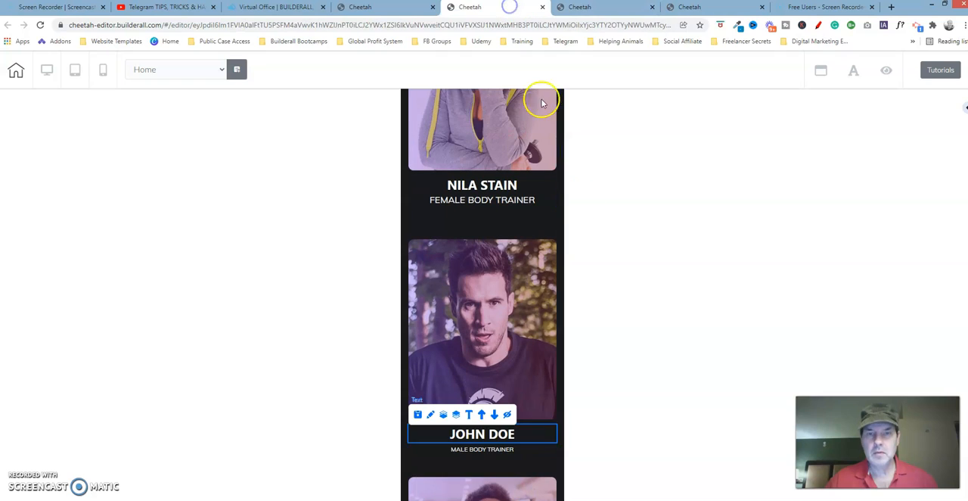
{"action": "left_click", "coordinate": [487, 451]}
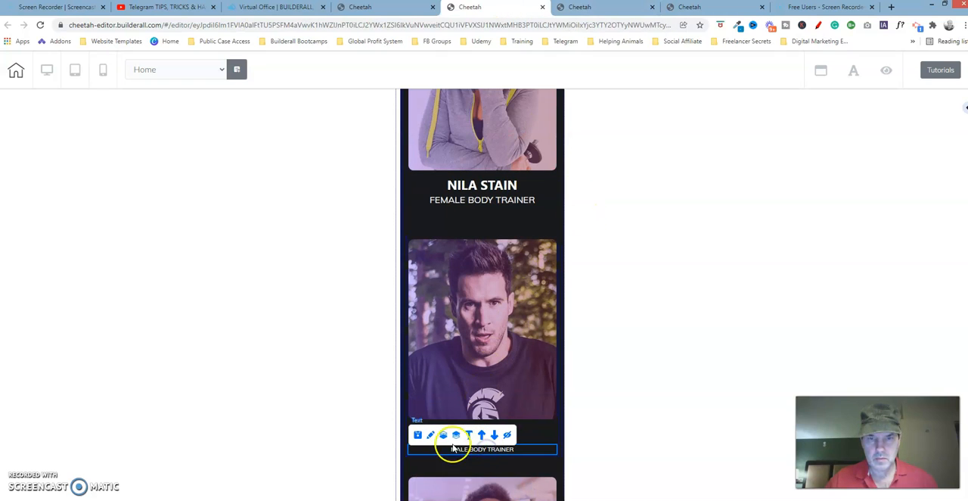
{"action": "left_click_drag", "start_coordinate": [579, 462], "coordinate": [712, 83]}
{"action": "left_click", "coordinate": [713, 219]}
{"action": "left_click_drag", "start_coordinate": [654, 225], "coordinate": [625, 223]}
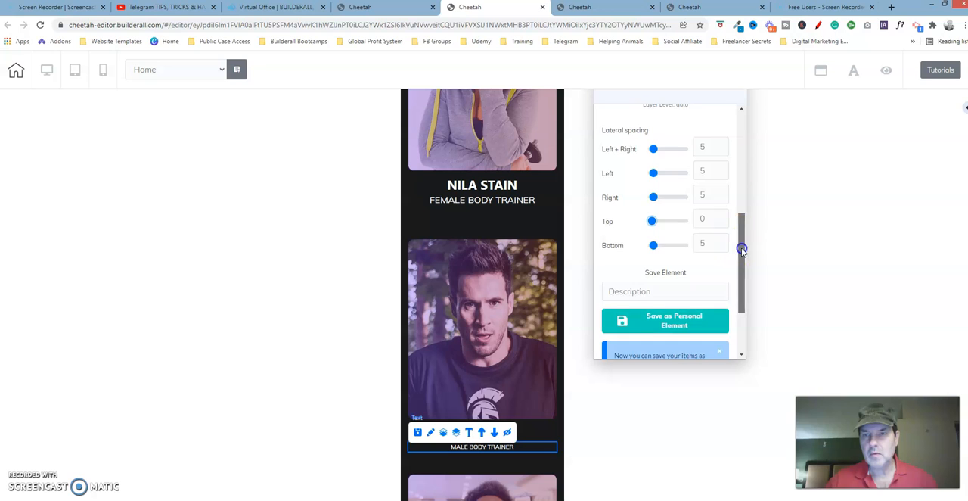
Set the mobile text size of the dark T-shirt trainer's MALE BODY TRAINER caption to 18
{"action": "left_click_drag", "start_coordinate": [739, 249], "coordinate": [738, 164]}
{"action": "left_click", "coordinate": [689, 134]}
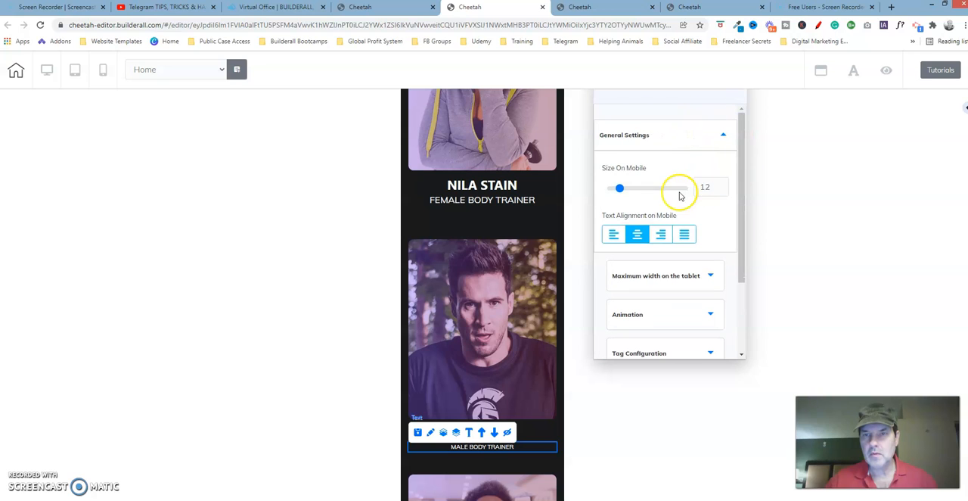
{"action": "left_click", "coordinate": [723, 190]}
{"action": "left_click", "coordinate": [722, 184]}
{"action": "left_click", "coordinate": [722, 183]}
{"action": "left_click", "coordinate": [723, 183]}
{"action": "left_click", "coordinate": [723, 184]}
{"action": "left_click", "coordinate": [723, 184]}
{"action": "left_click", "coordinate": [722, 184]}
{"action": "left_click", "coordinate": [722, 184]}
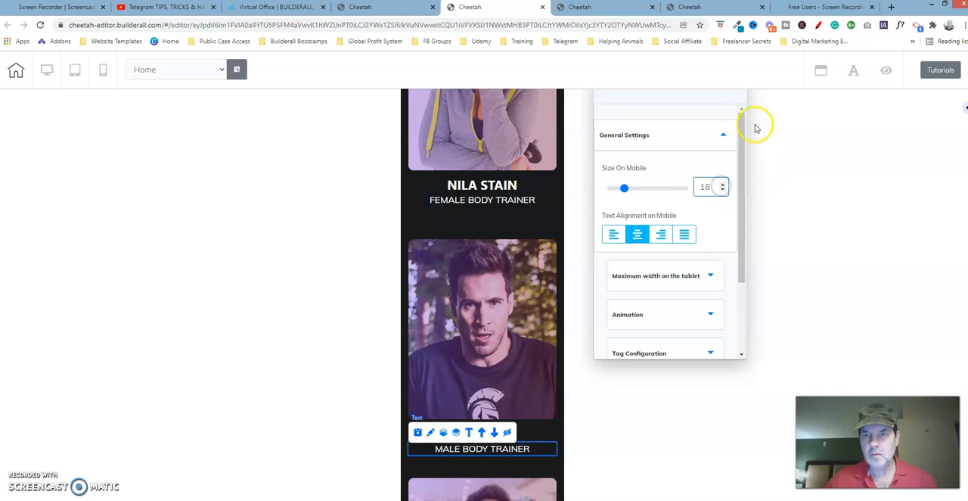
{"action": "left_click", "coordinate": [789, 157]}
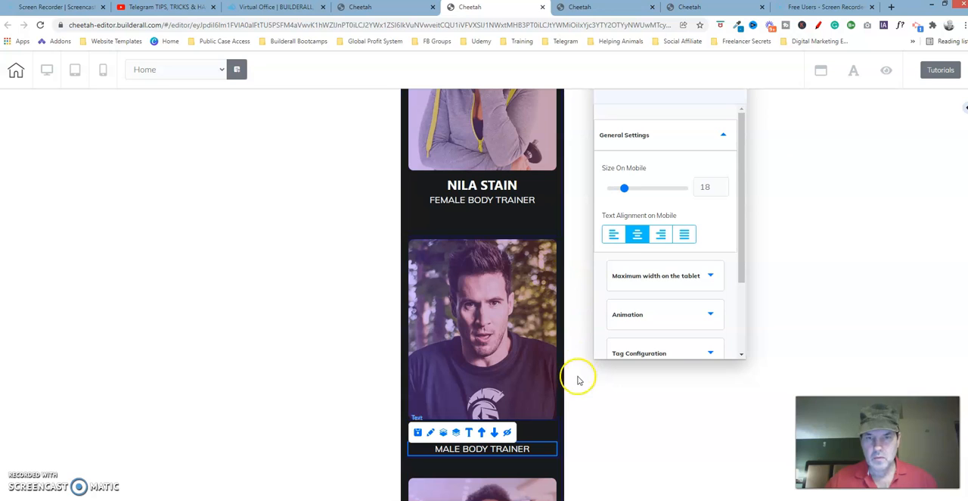
{"action": "left_click", "coordinate": [423, 493]}
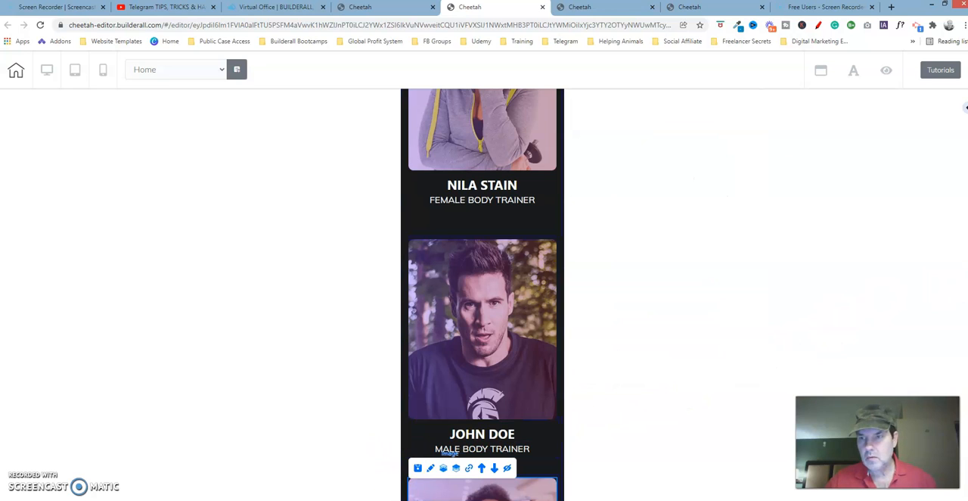
Compare the heading, trainer images, captions and spacing of the mobile OUR TRAINERS section between the second and last Cheetah tabs
{"action": "scroll", "coordinate": [966, 107], "scroll_direction": "up", "scroll_amount": 2}
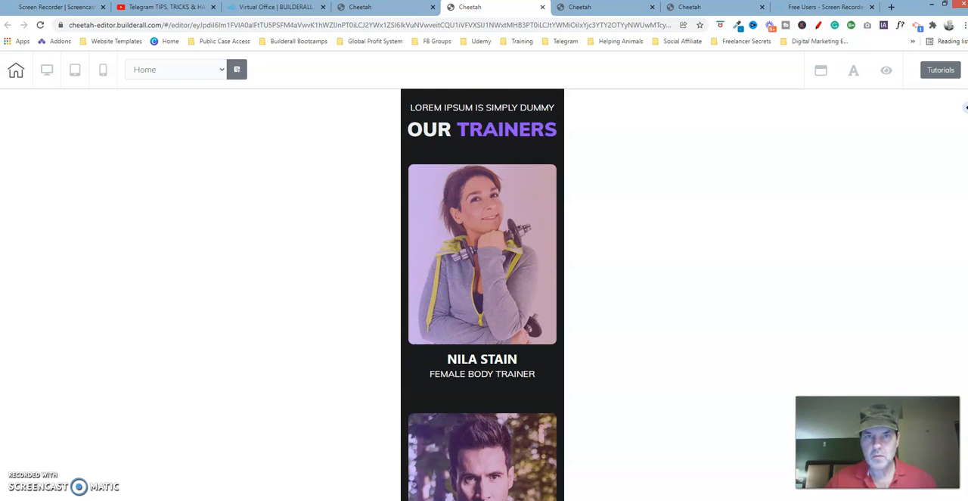
{"action": "left_click", "coordinate": [715, 8]}
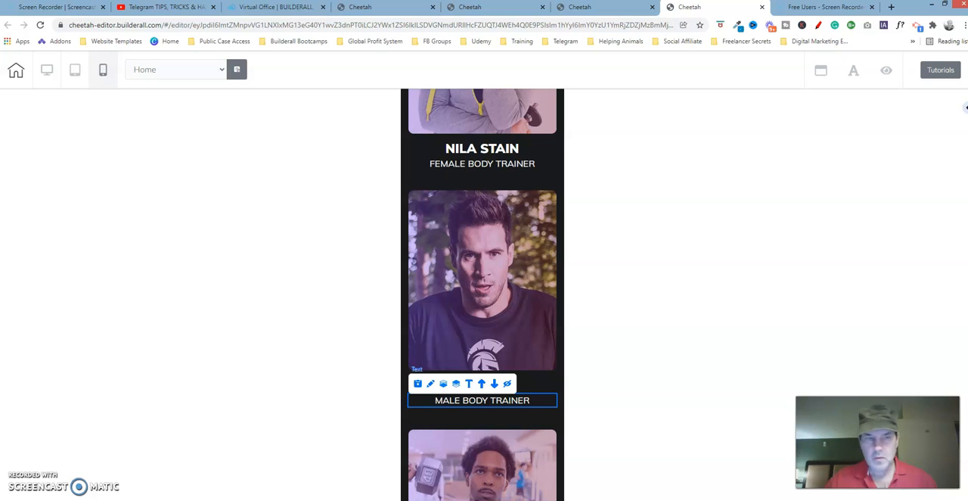
{"action": "scroll", "coordinate": [966, 107], "scroll_direction": "up", "scroll_amount": 3}
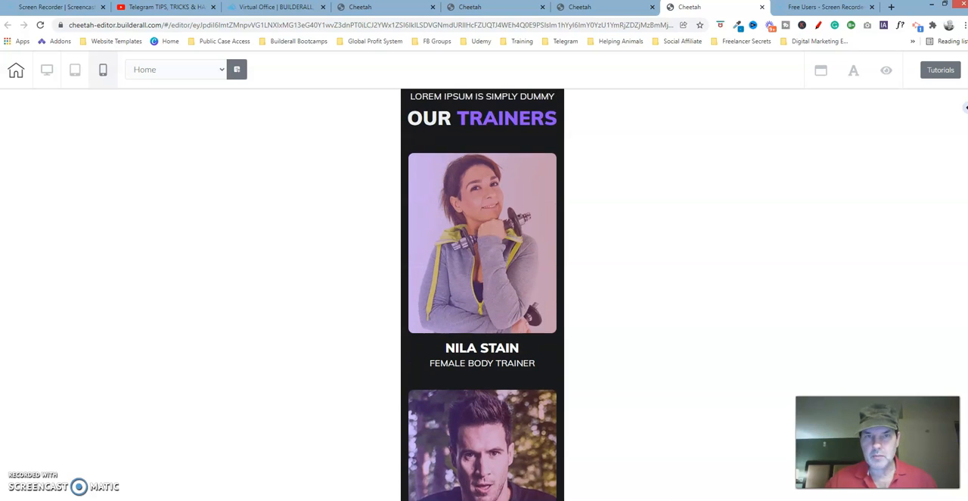
{"action": "scroll", "coordinate": [966, 107], "scroll_direction": "up", "scroll_amount": 1}
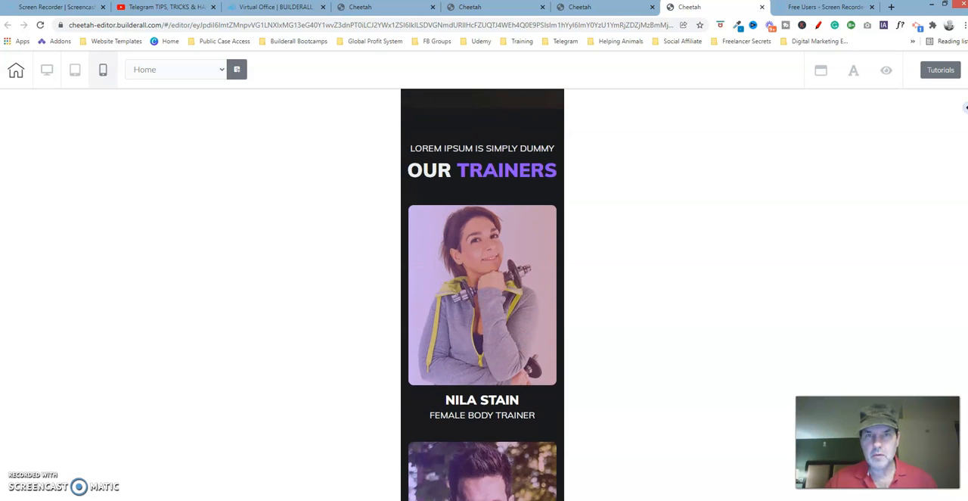
{"action": "scroll", "coordinate": [482, 295], "scroll_direction": "down", "scroll_amount": 1}
{"action": "left_click", "coordinate": [470, 8]}
{"action": "left_click", "coordinate": [694, 9]}
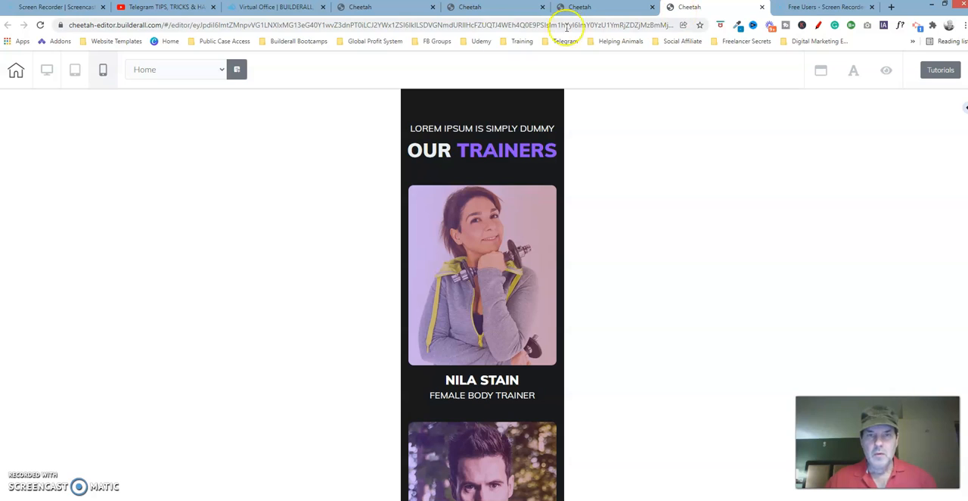
{"action": "left_click", "coordinate": [502, 9]}
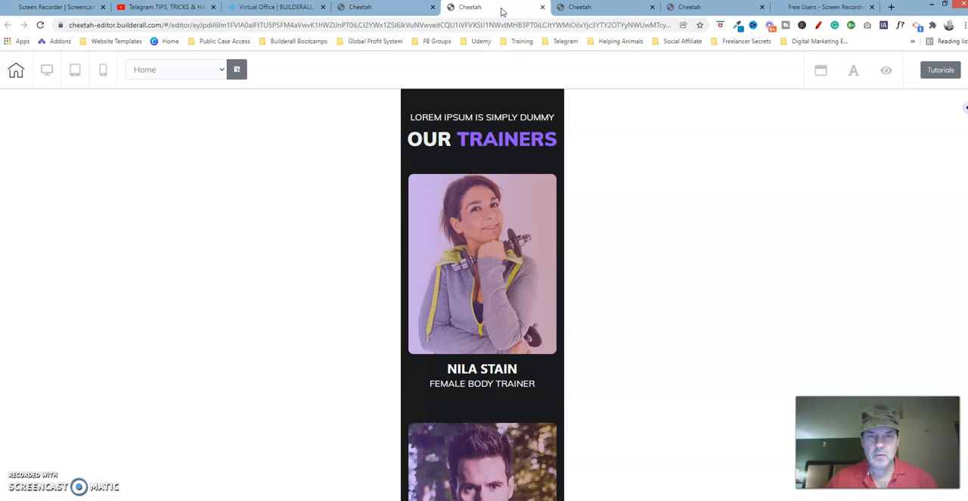
{"action": "left_click", "coordinate": [720, 8]}
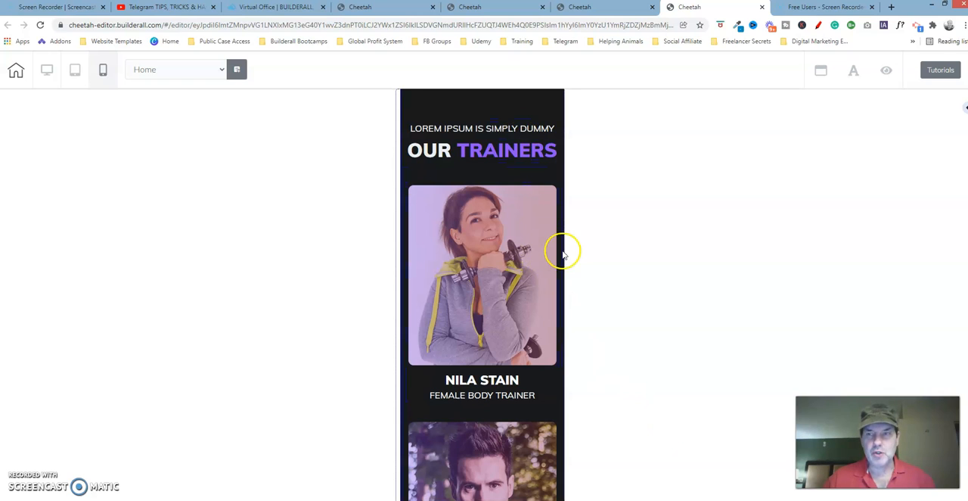
{"action": "scroll", "coordinate": [482, 295], "scroll_direction": "down", "scroll_amount": 5}
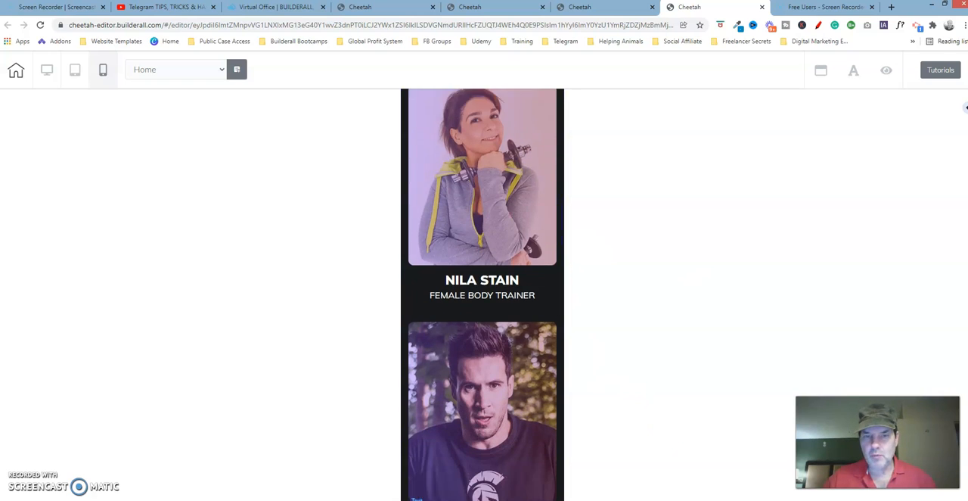
{"action": "scroll", "coordinate": [483, 295], "scroll_direction": "down", "scroll_amount": 2}
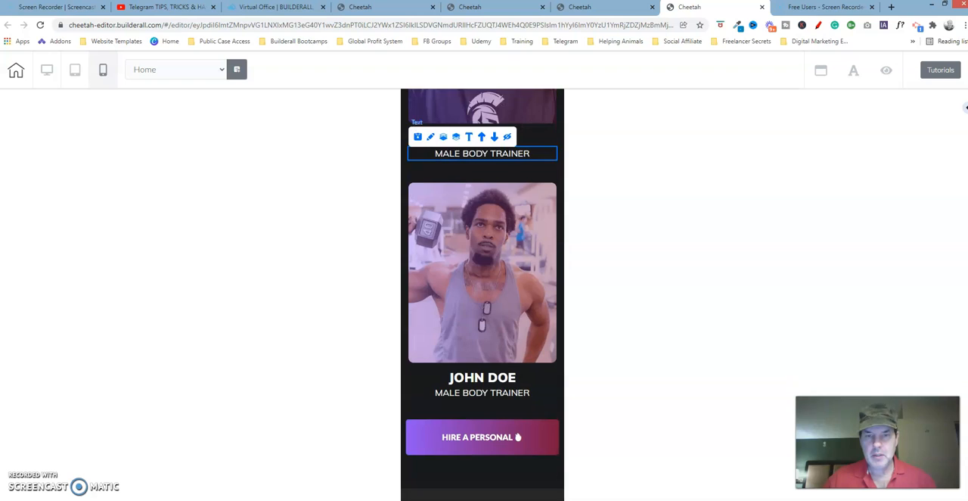
{"action": "scroll", "coordinate": [483, 295], "scroll_direction": "up", "scroll_amount": 2}
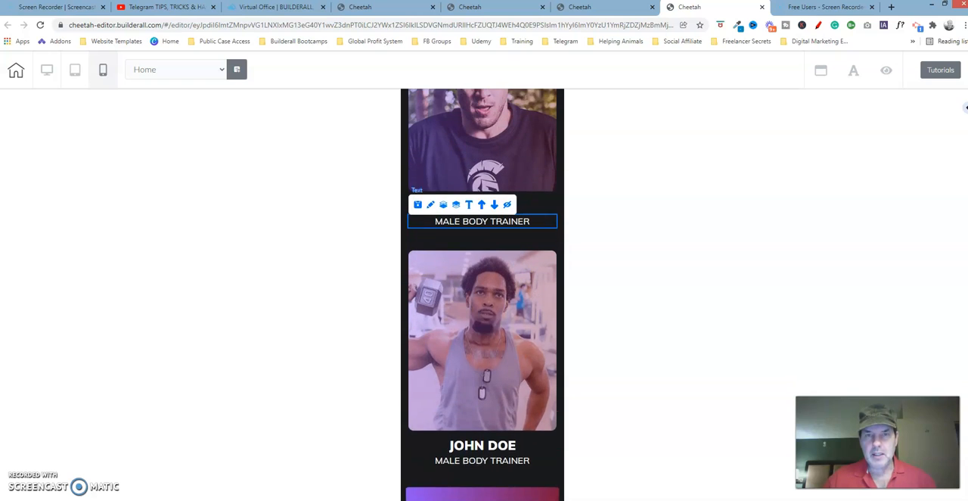